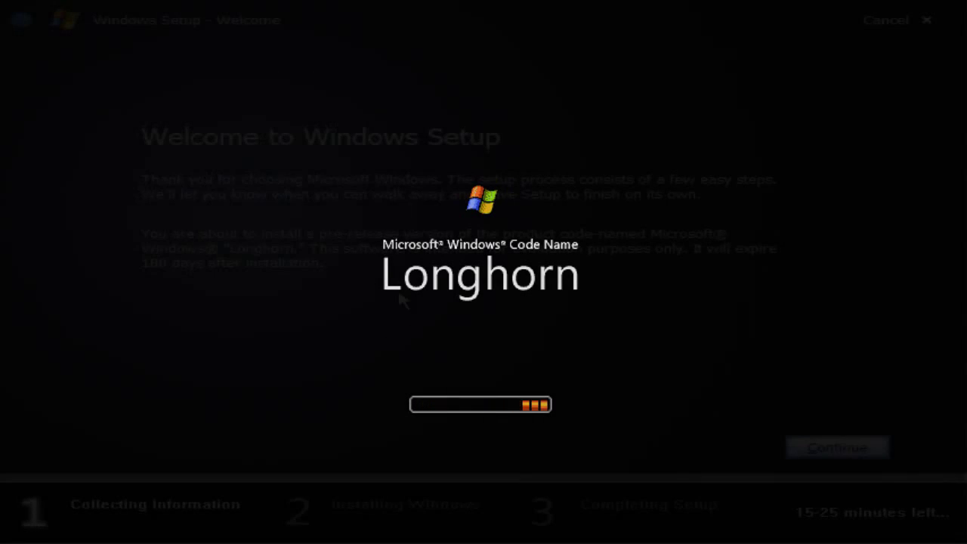
Enter the Longhorn product key and accept the licence agreement
{"action": "left_click", "coordinate": [835, 450]}
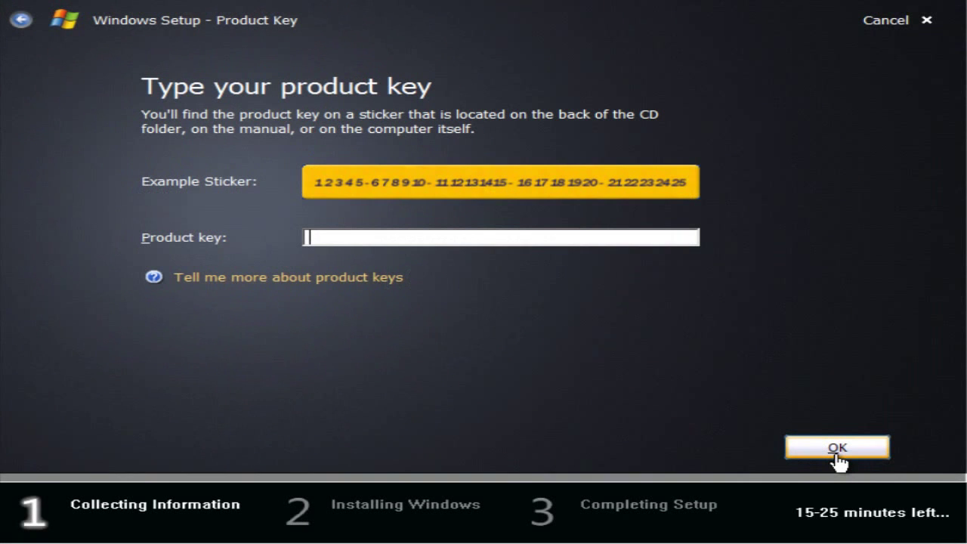
{"action": "type", "text": "TCP8W-T8PQJ-WWRR"}
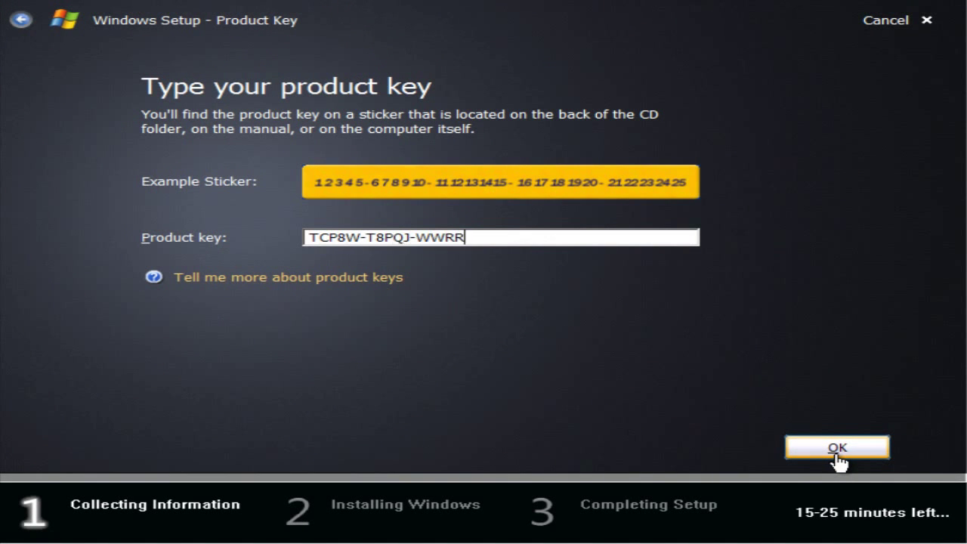
{"action": "type", "text": "H-QH76C-99FBW"}
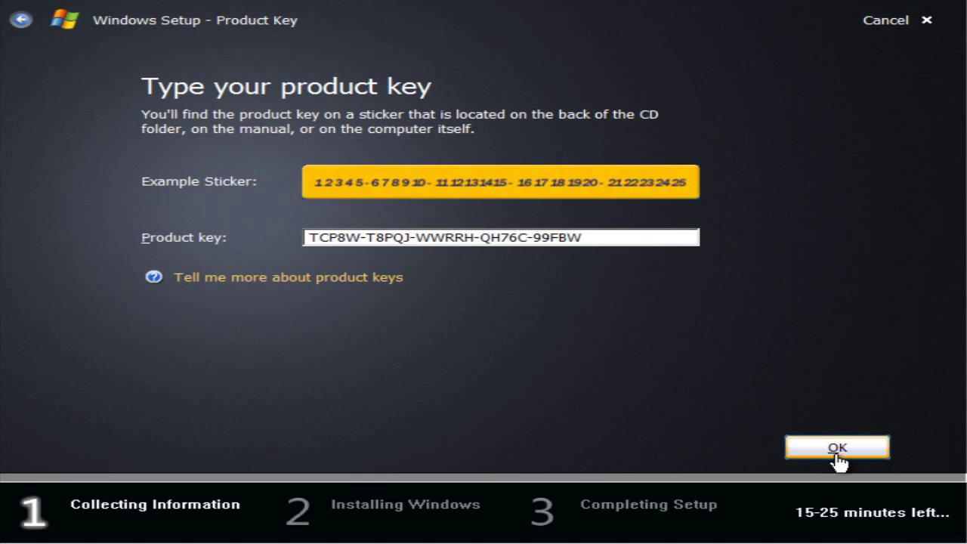
{"action": "left_click", "coordinate": [838, 448]}
{"action": "mouse_move", "coordinate": [880, 119]}
{"action": "left_mouse_down"}
{"action": "mouse_move", "coordinate": [890, 247]}
{"action": "mouse_move", "coordinate": [883, 106]}
{"action": "left_mouse_up"}
{"action": "left_click", "coordinate": [109, 386]}
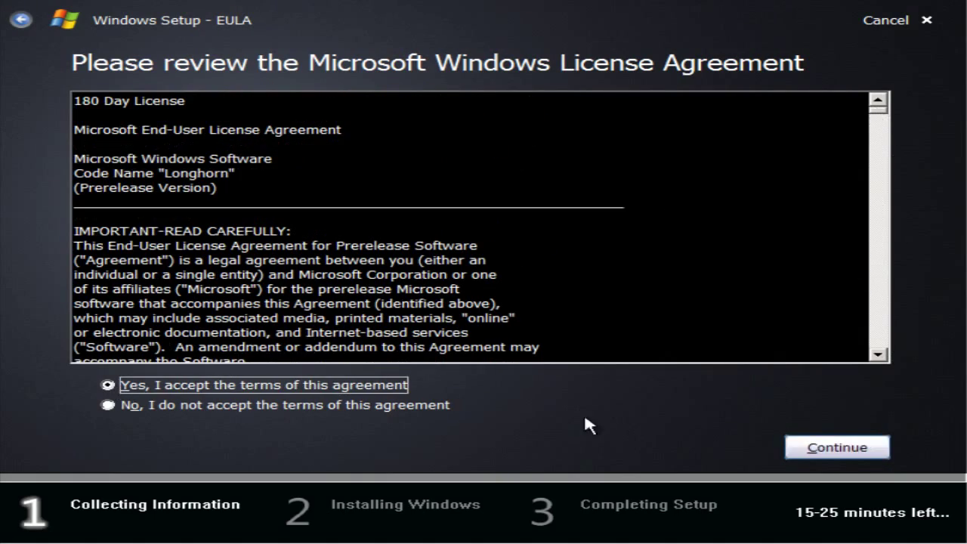
{"action": "left_click", "coordinate": [837, 448]}
Install over Partition 1 (C:) with computer name MAJORSKY17 and start the installation
{"action": "left_click", "coordinate": [492, 188]}
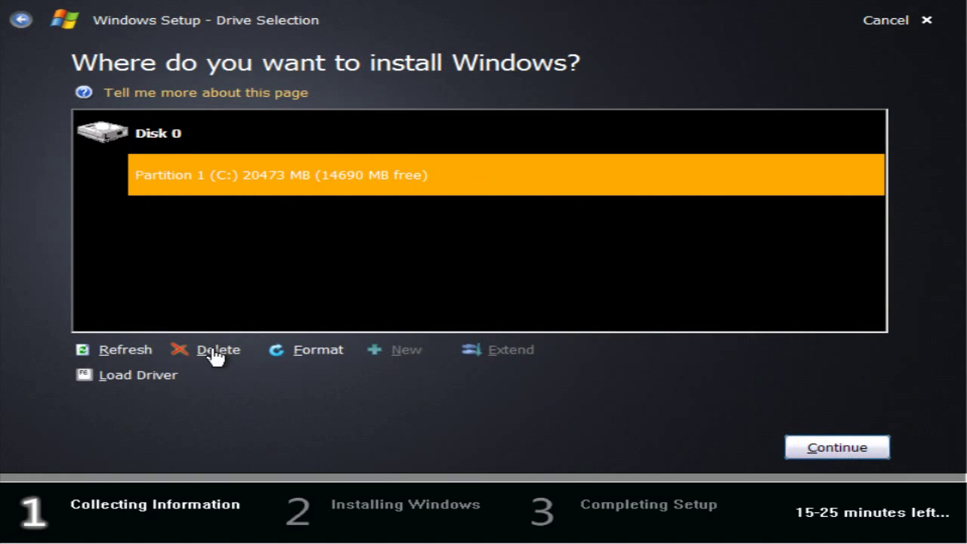
{"action": "left_click", "coordinate": [831, 451]}
{"action": "left_click", "coordinate": [725, 346]}
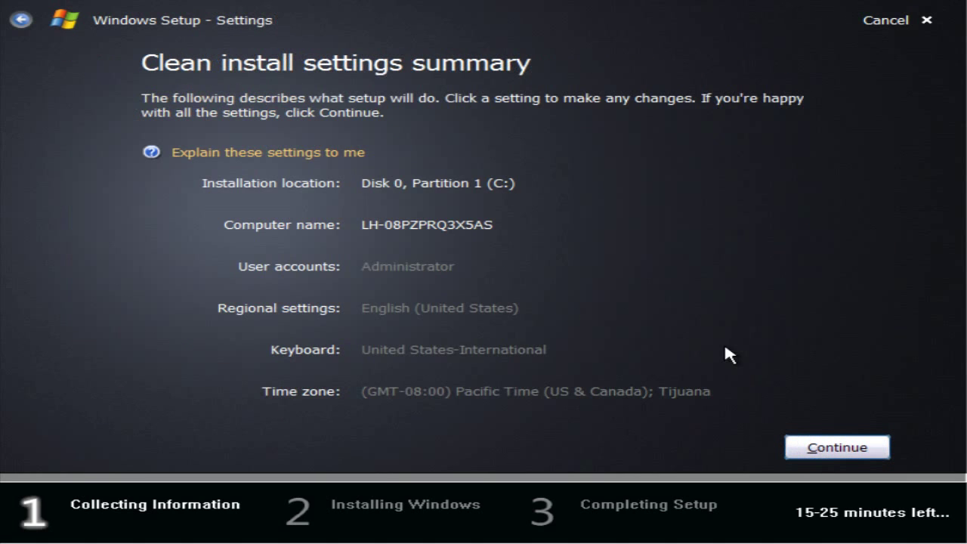
{"action": "left_click", "coordinate": [442, 223]}
{"action": "type", "text": "MAJORSKY17"}
{"action": "left_click", "coordinate": [816, 454]}
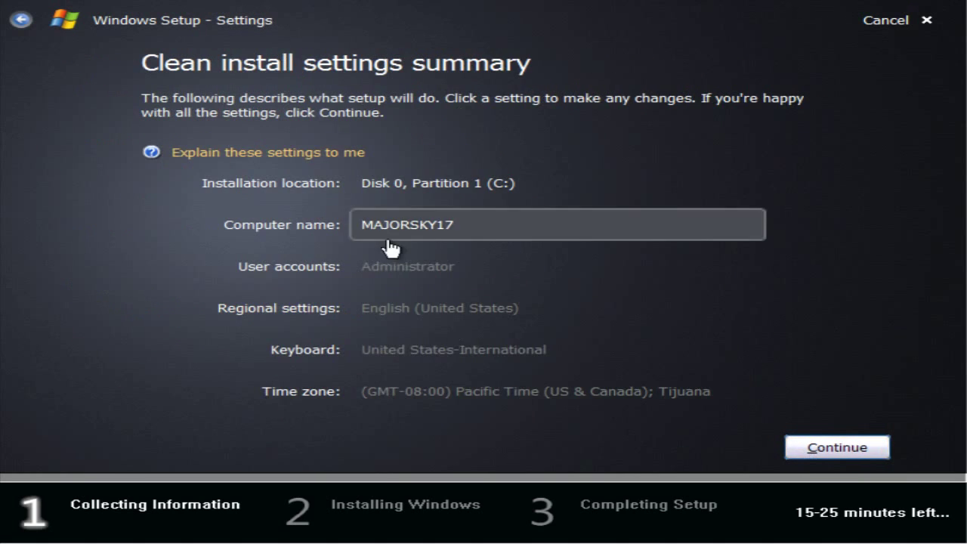
{"action": "left_click", "coordinate": [857, 456]}
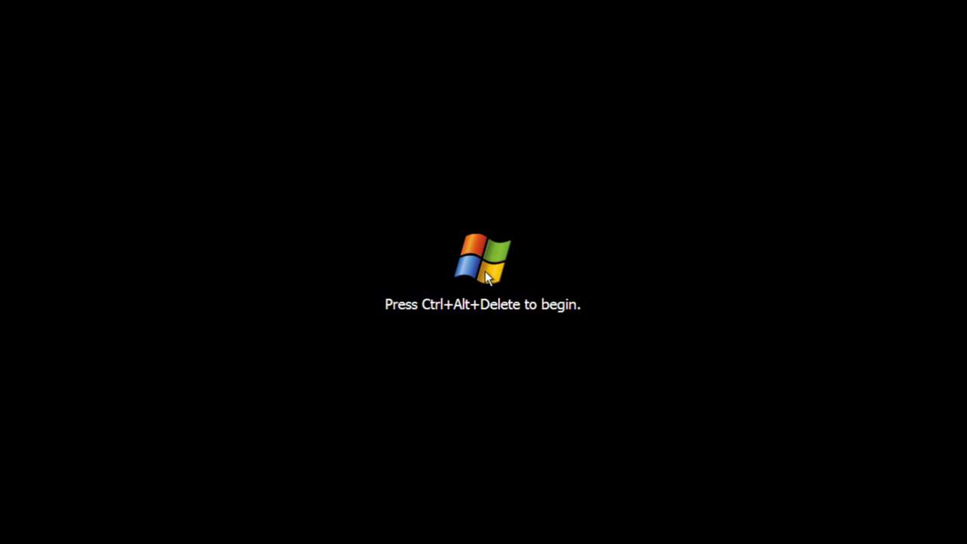
Press Ctrl+Alt+Delete at the welcome screen and log on as Administrator
{"action": "key", "text": "ctrl+alt+Delete"}
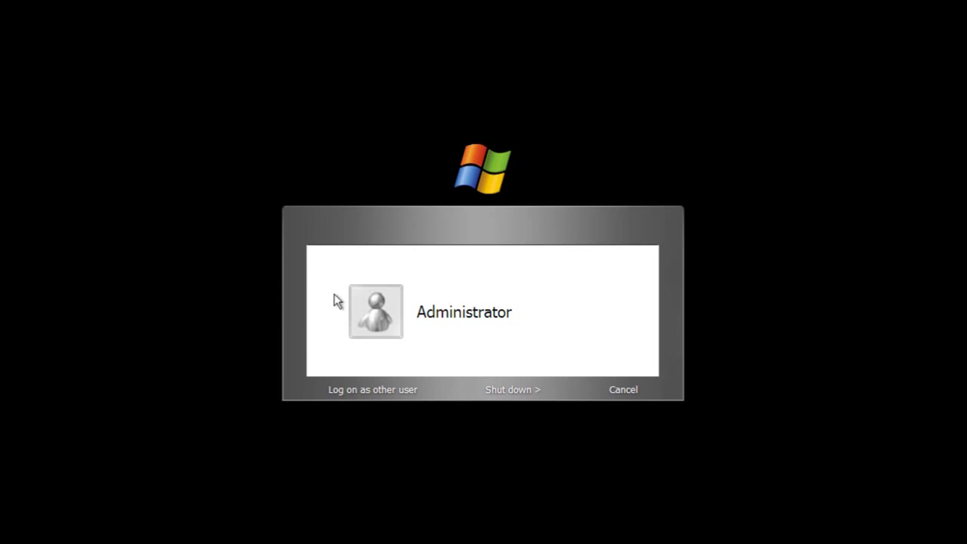
{"action": "left_click", "coordinate": [429, 320]}
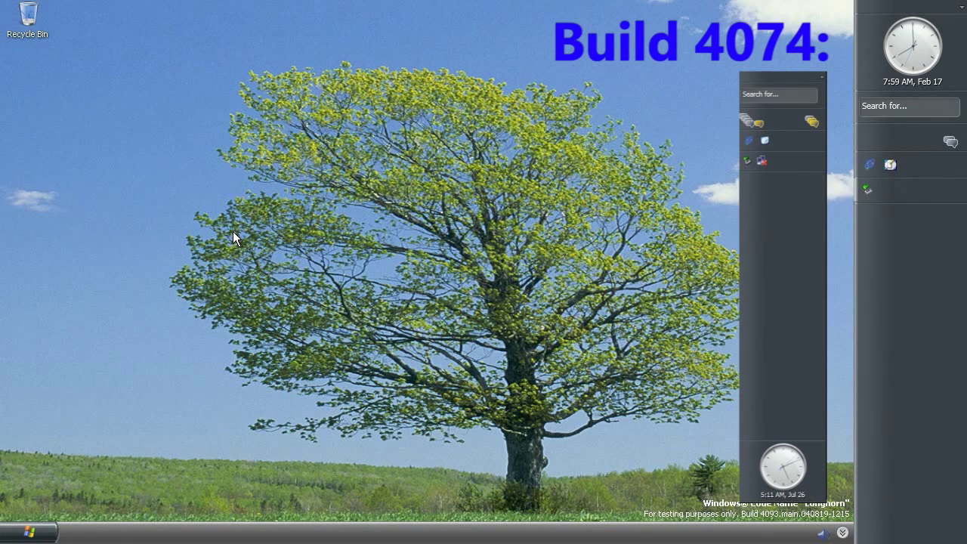
Move the sidebar clock tile below the search tile, then move it back up to the top
{"action": "right_click", "coordinate": [928, 53]}
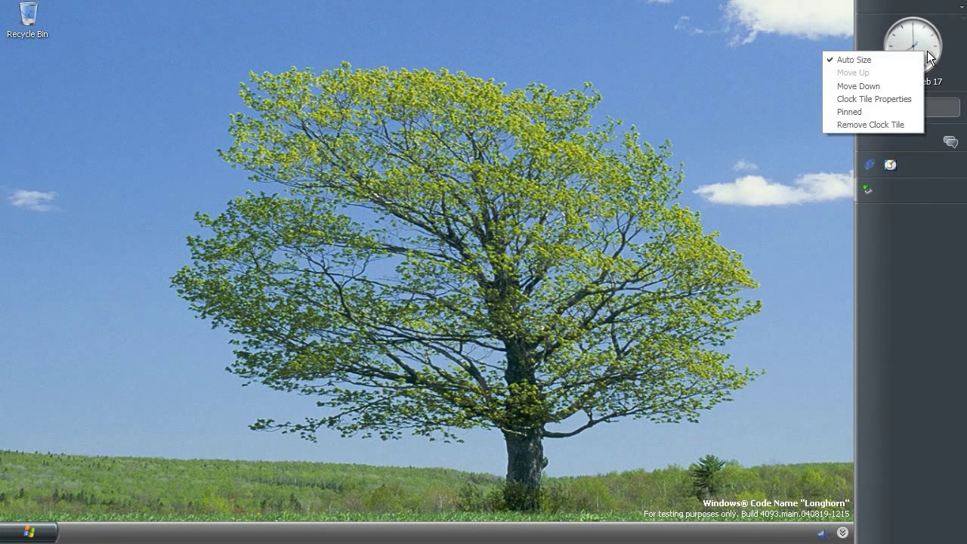
{"action": "left_click", "coordinate": [891, 85]}
{"action": "right_click", "coordinate": [892, 85]}
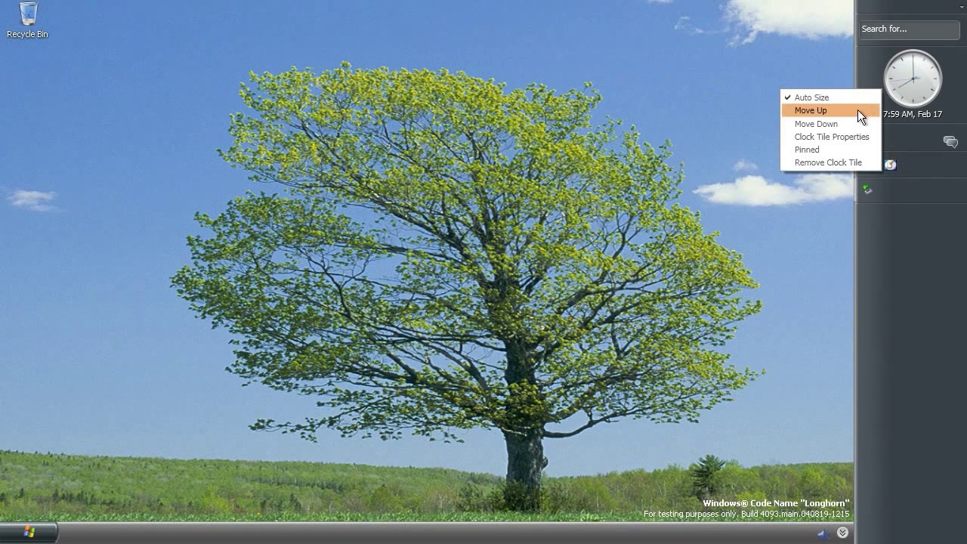
{"action": "left_click", "coordinate": [857, 109]}
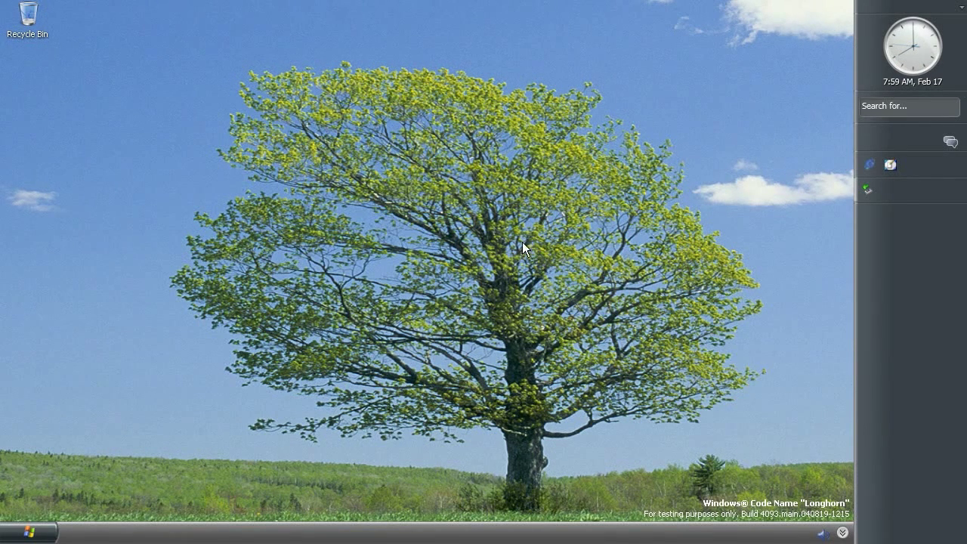
Browse All Programs > Accessories > System Tools, then show the Sleep, Shut Down and Restart options
{"action": "left_click", "coordinate": [33, 532]}
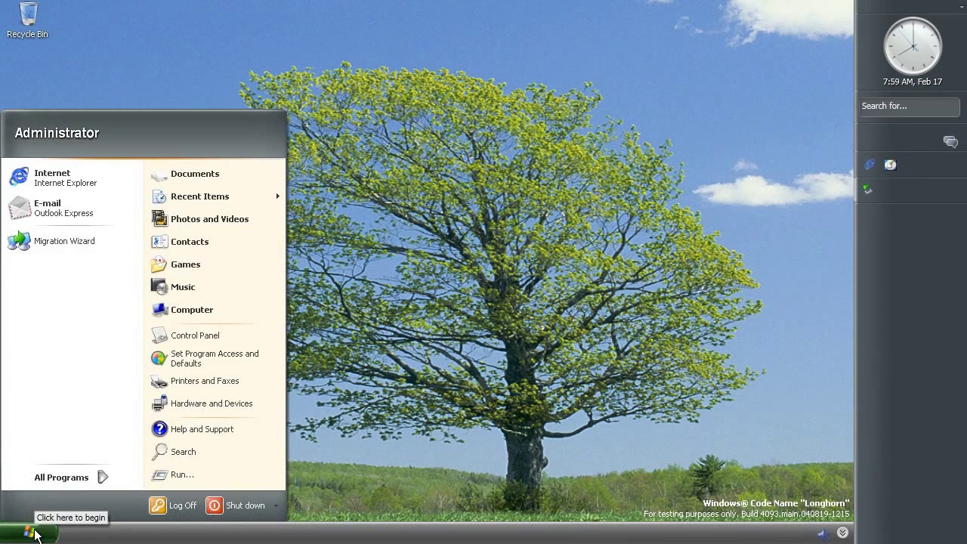
{"action": "mouse_move", "coordinate": [66, 478]}
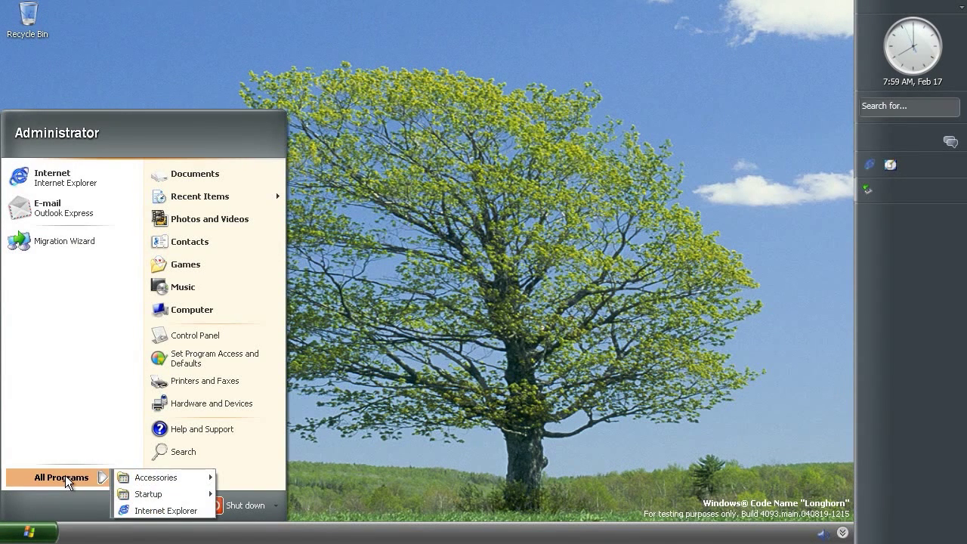
{"action": "mouse_move", "coordinate": [121, 477]}
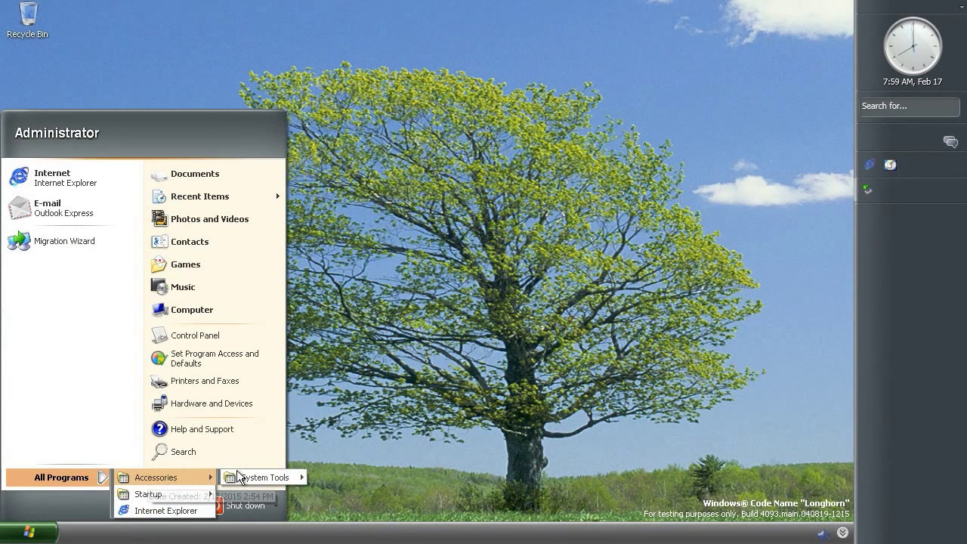
{"action": "mouse_move", "coordinate": [243, 477]}
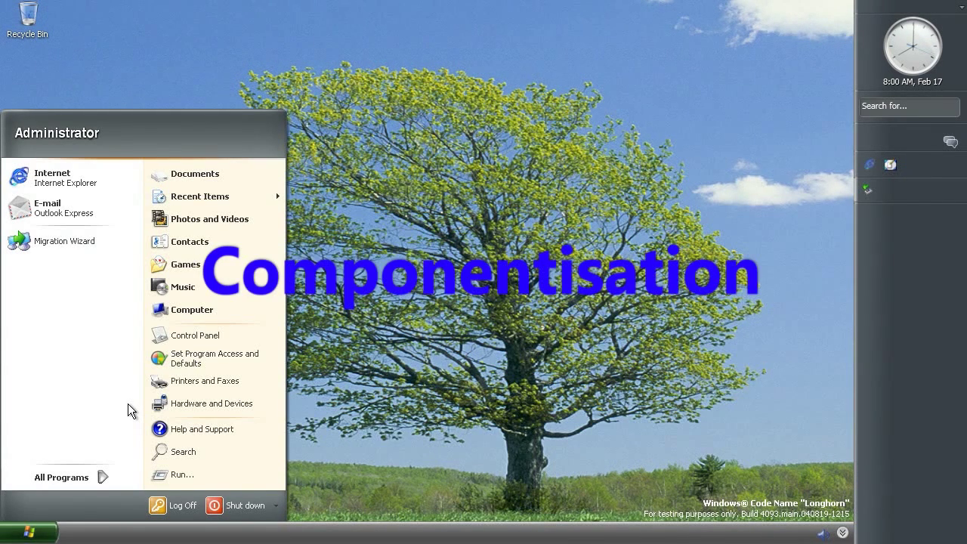
{"action": "left_click", "coordinate": [277, 513]}
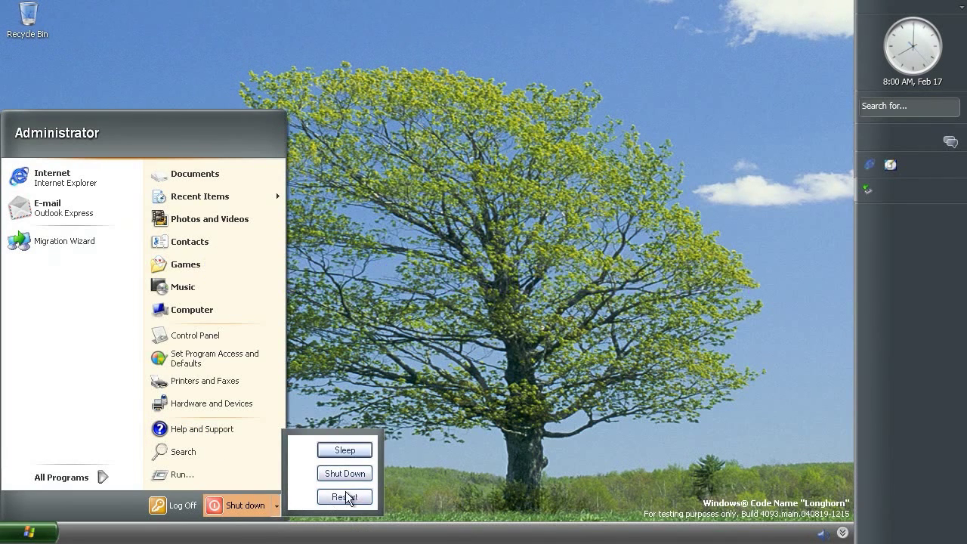
Dismiss the Start menu and open Sounds and Audio Devices Properties from the taskbar speaker icon
{"action": "left_click", "coordinate": [455, 288]}
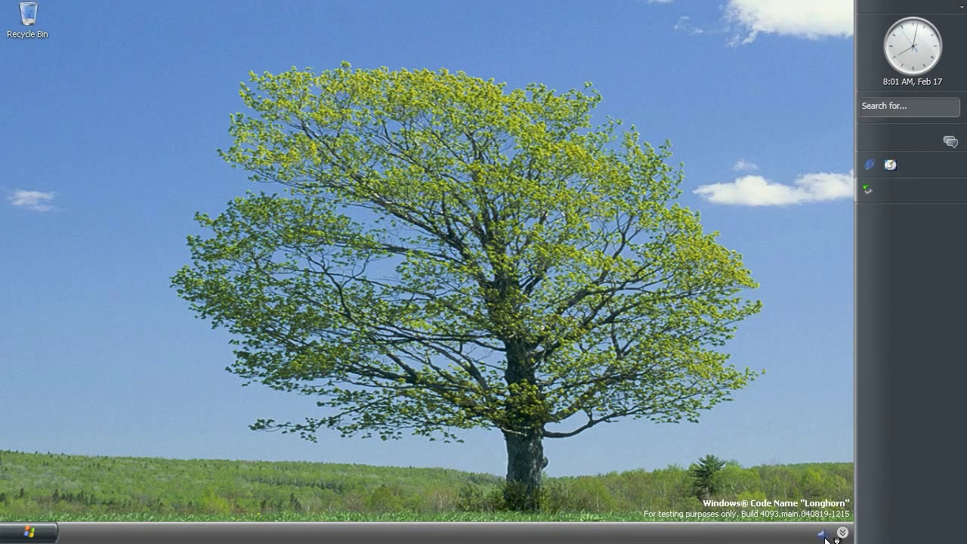
{"action": "double_click", "coordinate": [829, 539]}
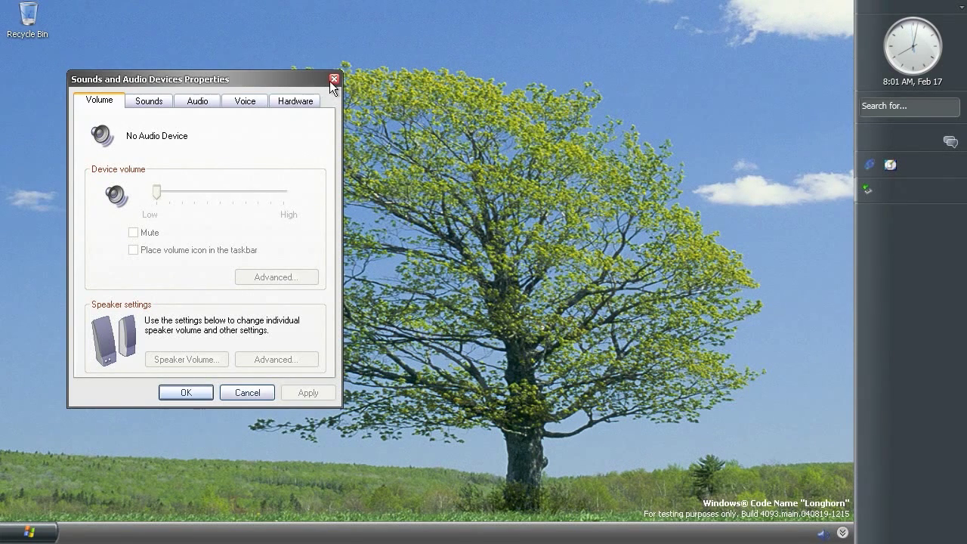
Close Sounds and Audio Devices Properties and launch Help and Support from the Start menu
{"action": "left_click", "coordinate": [331, 79]}
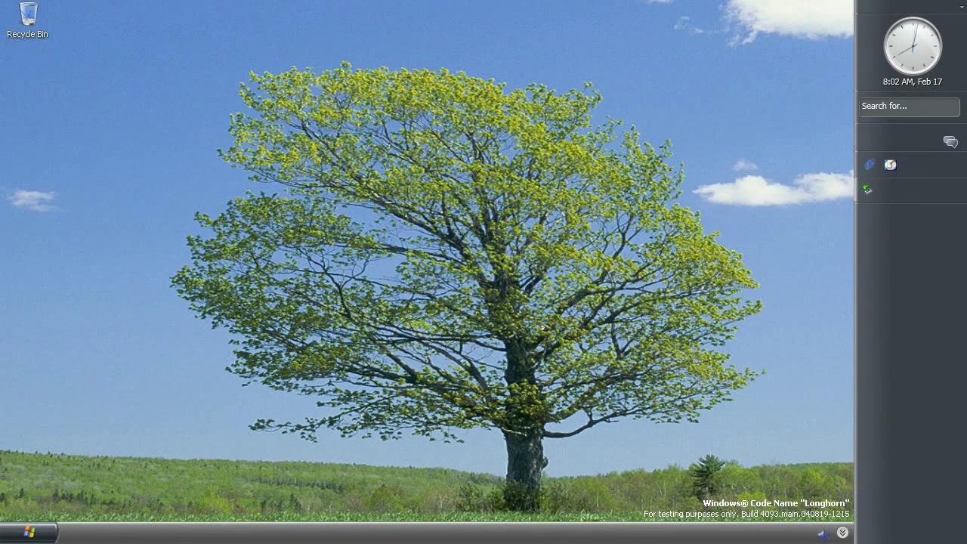
{"action": "left_click", "coordinate": [32, 535]}
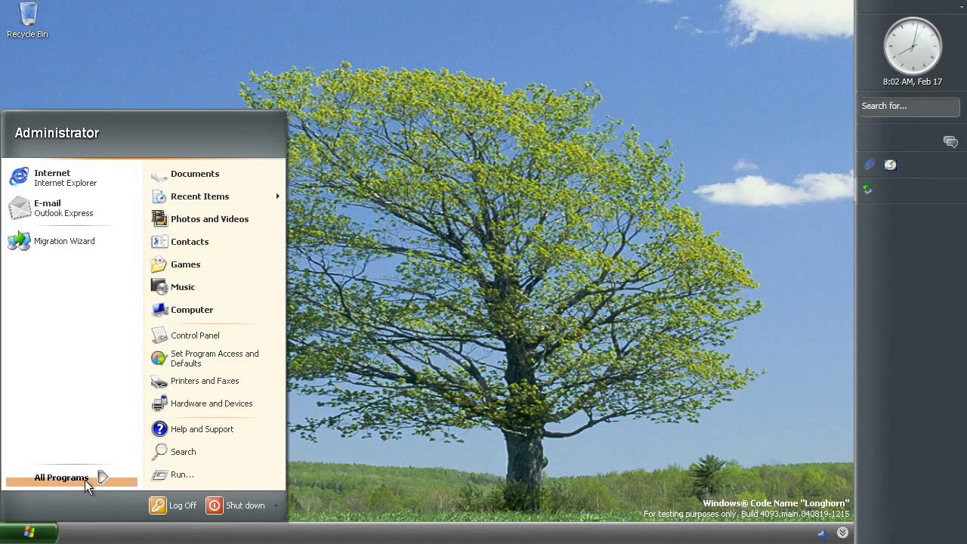
{"action": "mouse_move", "coordinate": [86, 486]}
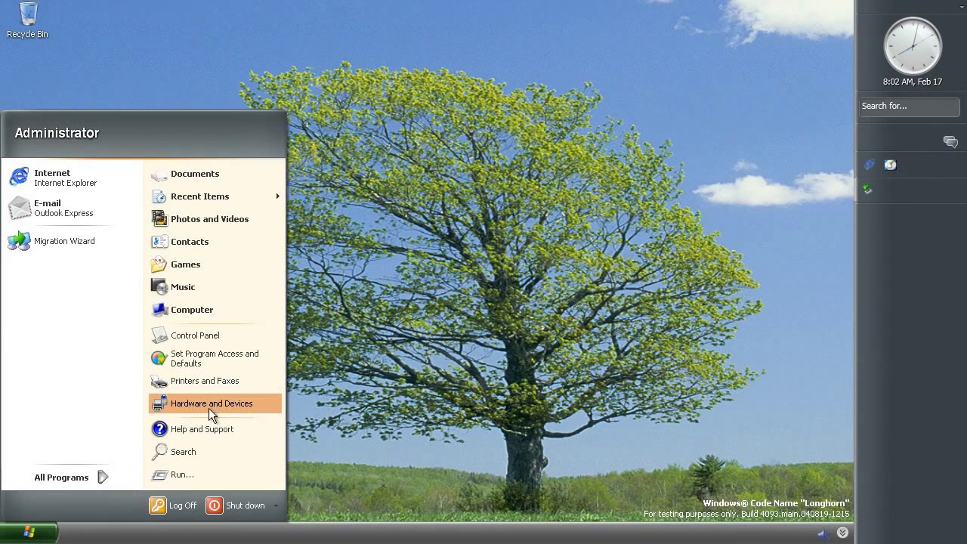
{"action": "left_click", "coordinate": [213, 429]}
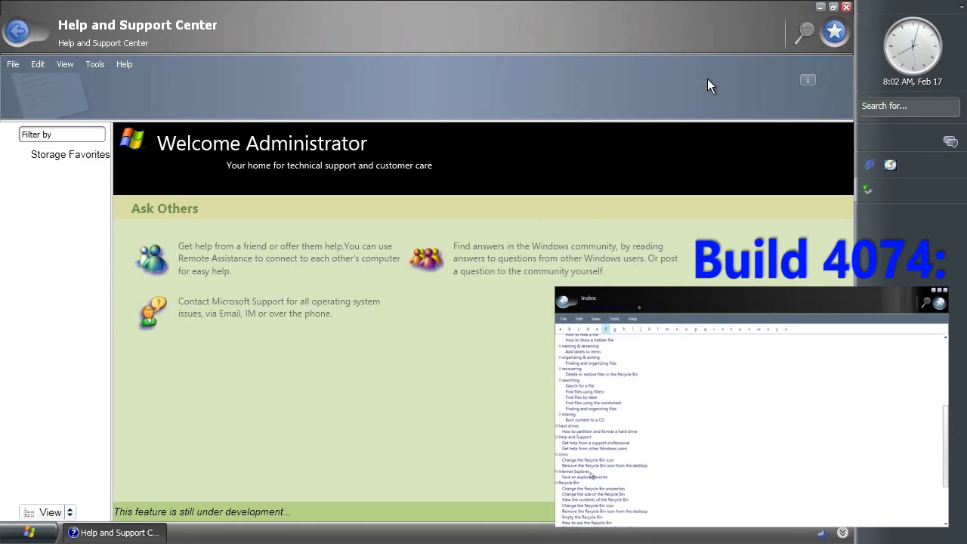
Close the Help and Support Center window
{"action": "left_click", "coordinate": [845, 9]}
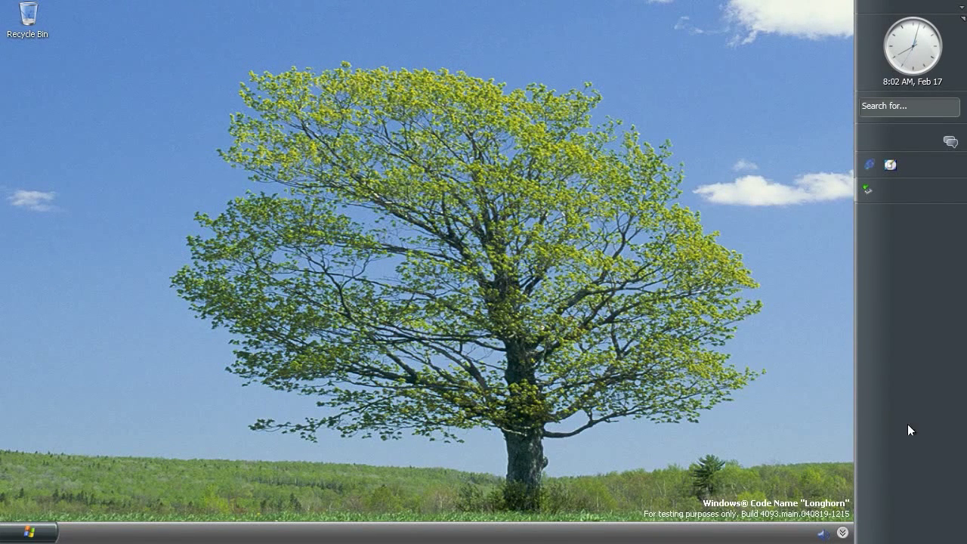
Unpin the clock, then pin the clock and Quick Launch tiles so the clock leads the sidebar
{"action": "right_click", "coordinate": [879, 56]}
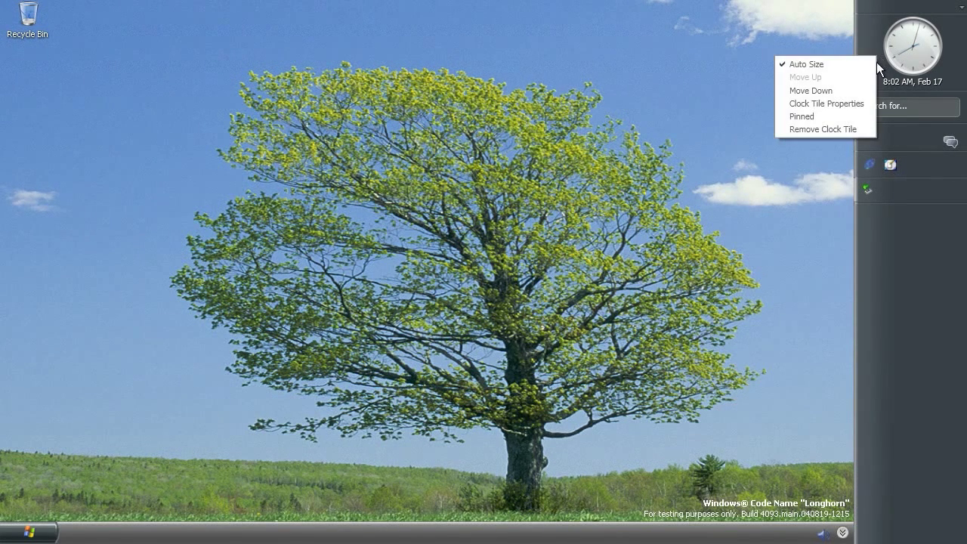
{"action": "left_click", "coordinate": [835, 122]}
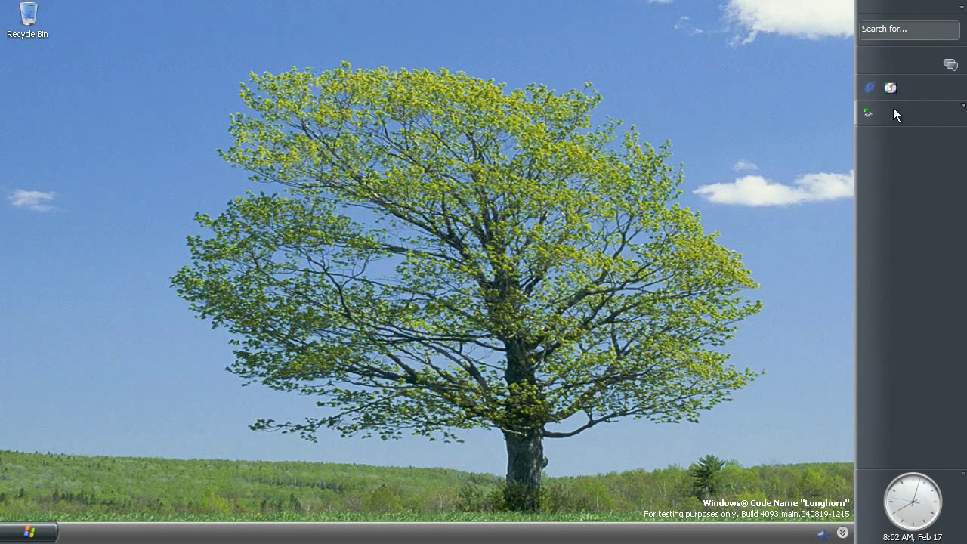
{"action": "right_click", "coordinate": [917, 85]}
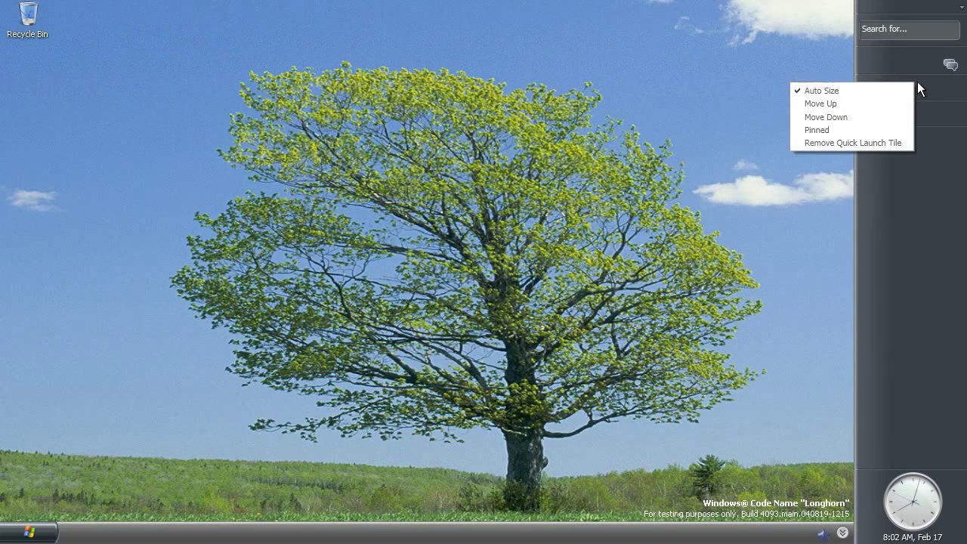
{"action": "left_click", "coordinate": [881, 130]}
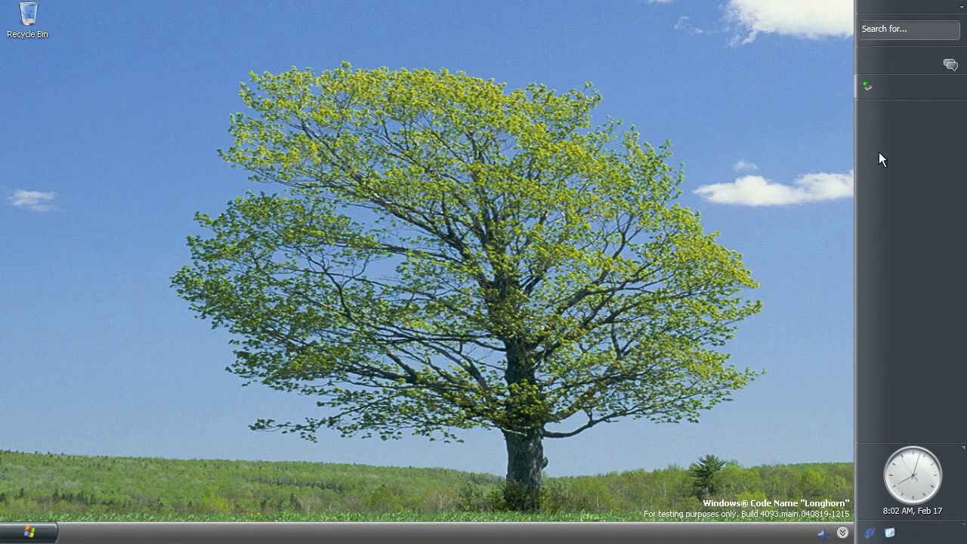
{"action": "right_click", "coordinate": [898, 499]}
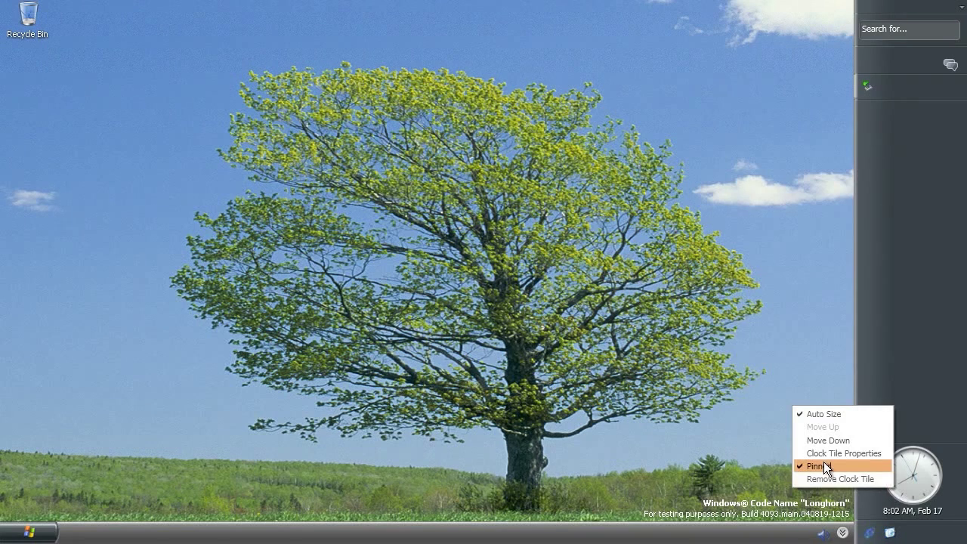
{"action": "left_click", "coordinate": [823, 464]}
{"action": "right_click", "coordinate": [897, 528]}
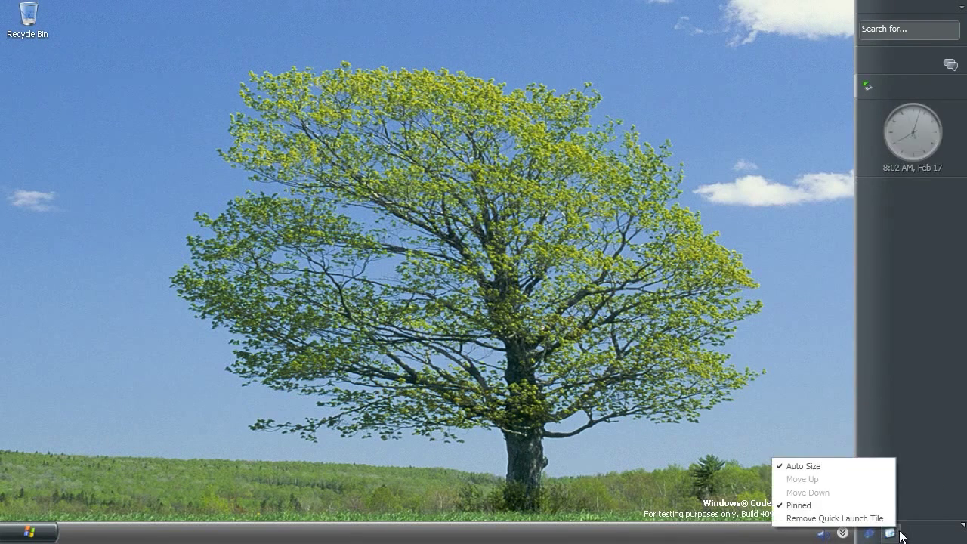
{"action": "left_click", "coordinate": [870, 507]}
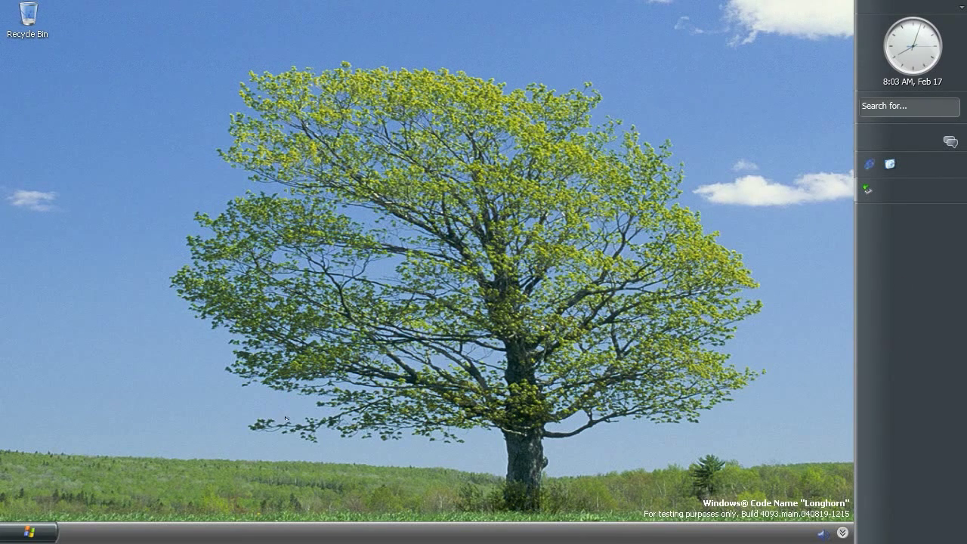
Add the Video Capture Tile to the sidebar and view its Capture Me! flyout
{"action": "right_click", "coordinate": [917, 286]}
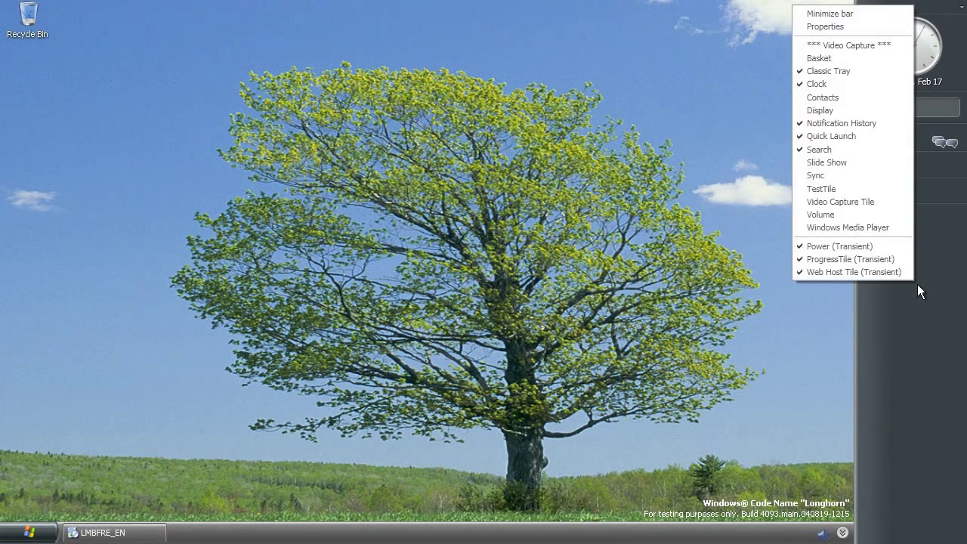
{"action": "left_click", "coordinate": [830, 44]}
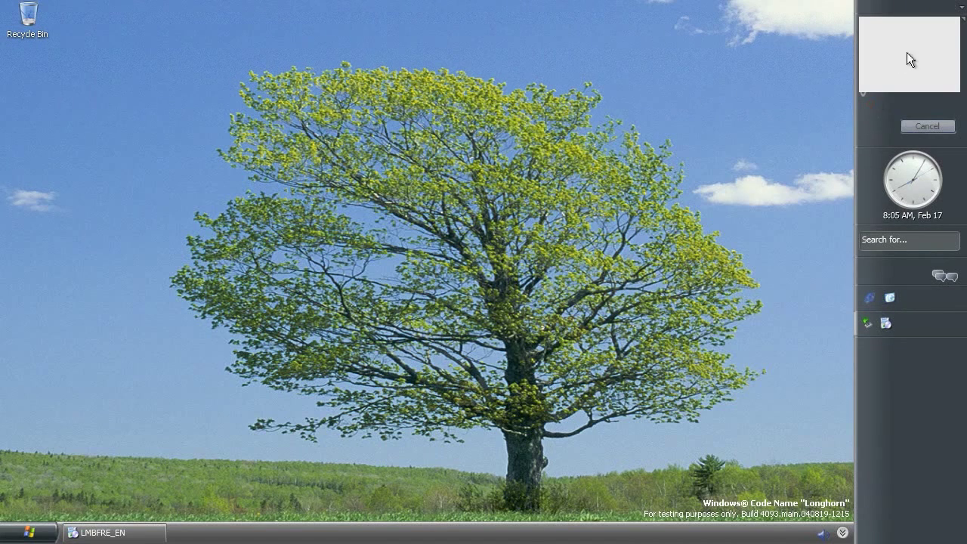
{"action": "left_click", "coordinate": [870, 105]}
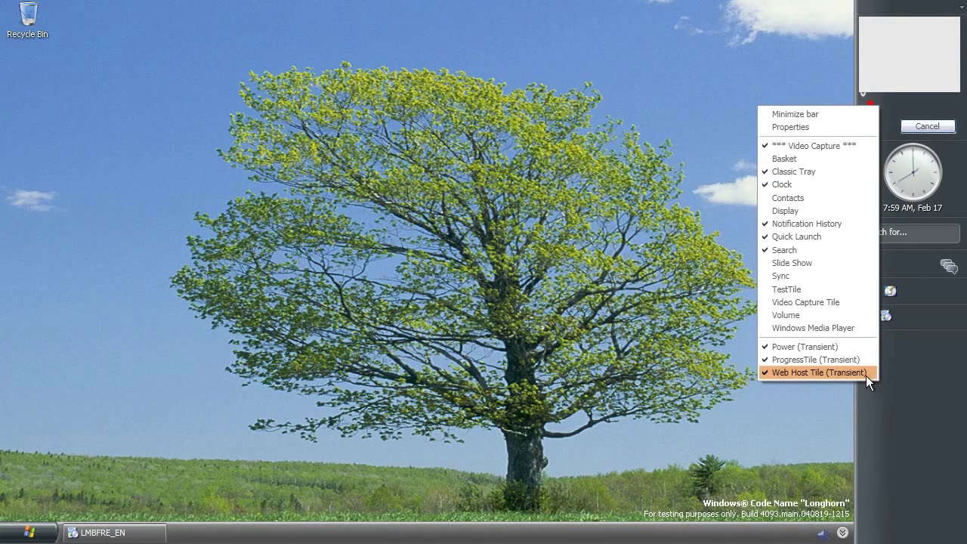
{"action": "left_click", "coordinate": [782, 303]}
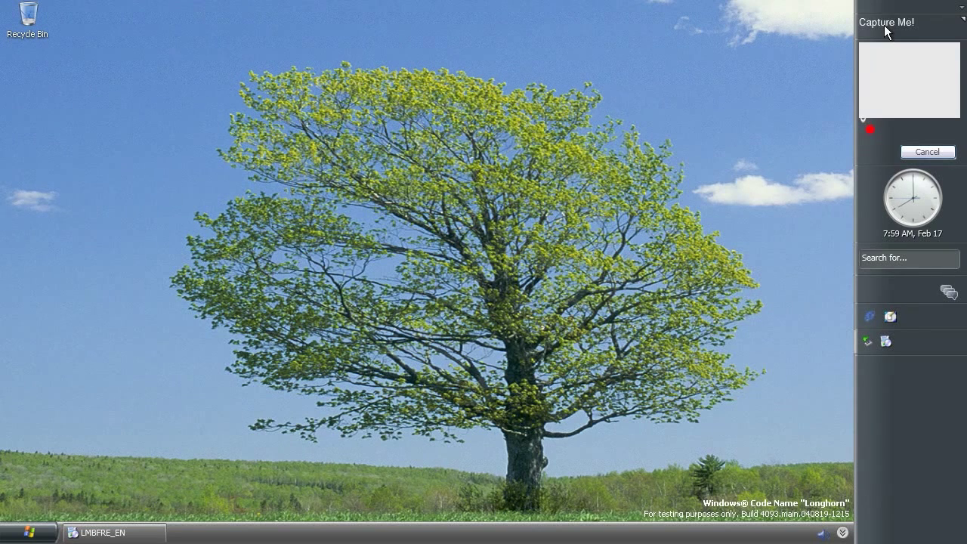
{"action": "left_click", "coordinate": [884, 25]}
Add the Volume tile to the sidebar and view its audio options flyout
{"action": "right_click", "coordinate": [919, 432]}
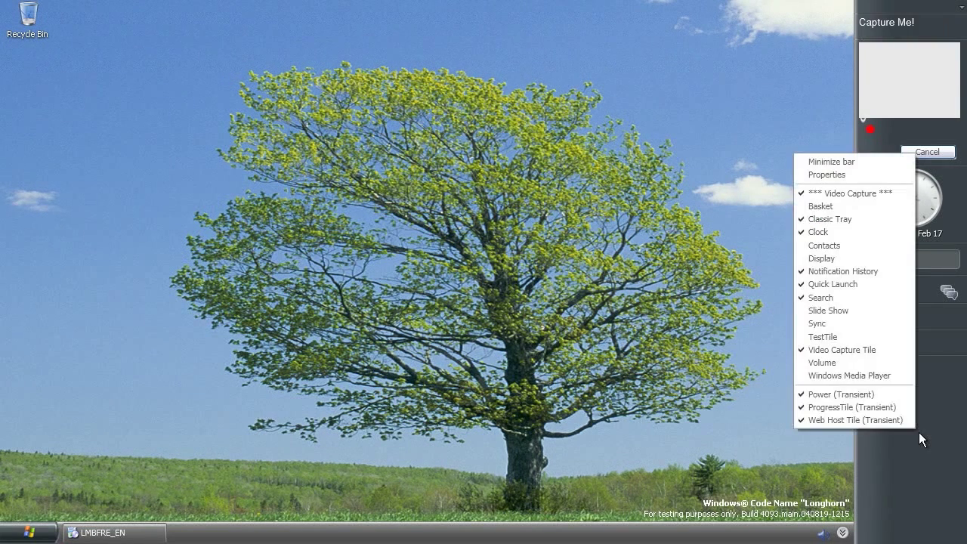
{"action": "left_click", "coordinate": [835, 362]}
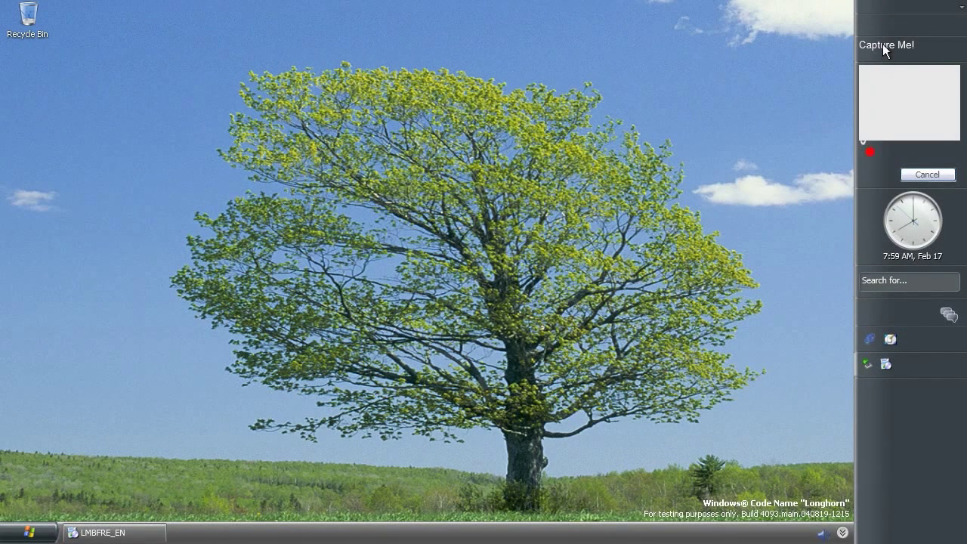
{"action": "left_click", "coordinate": [876, 27]}
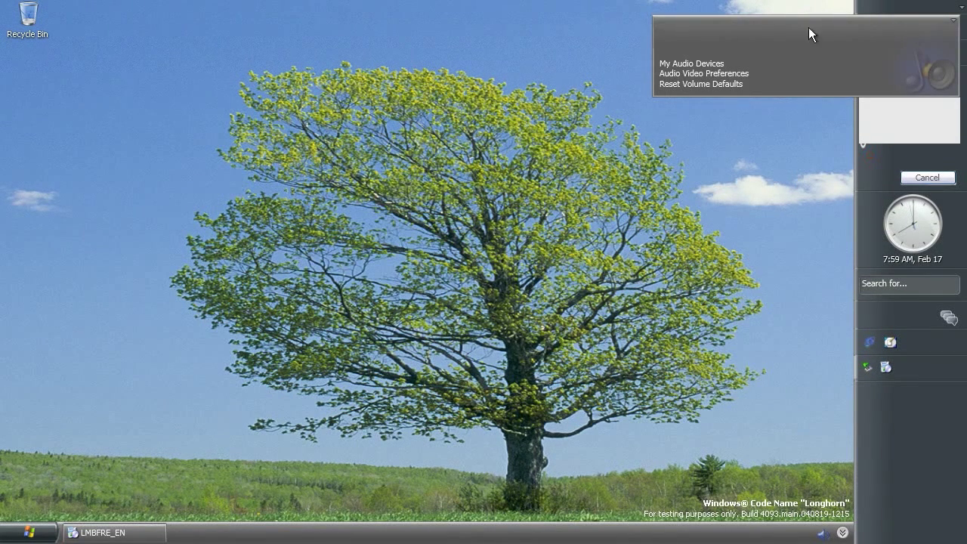
{"action": "left_click", "coordinate": [712, 65]}
Add the TestTile Hello World tile, view its Tile Properties window, then close it
{"action": "right_click", "coordinate": [889, 458]}
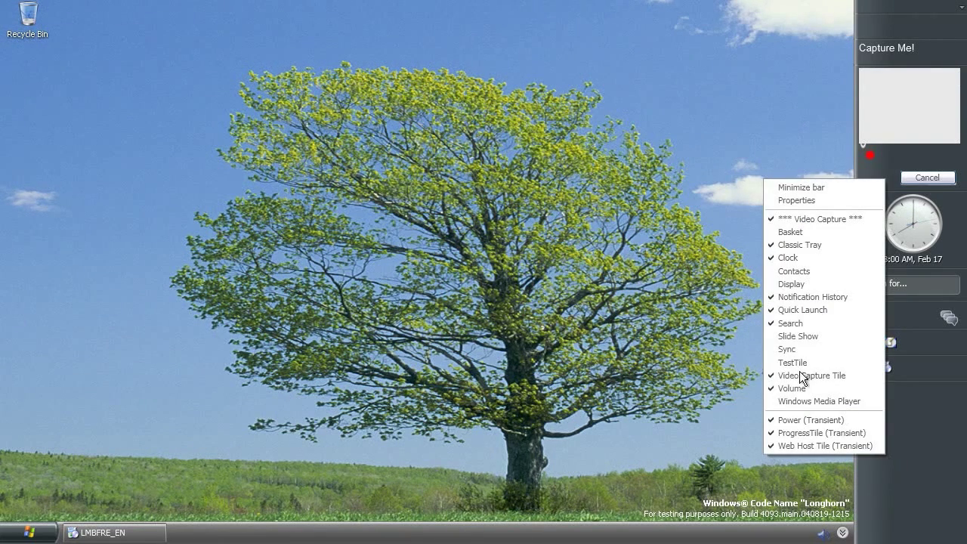
{"action": "left_click", "coordinate": [786, 362]}
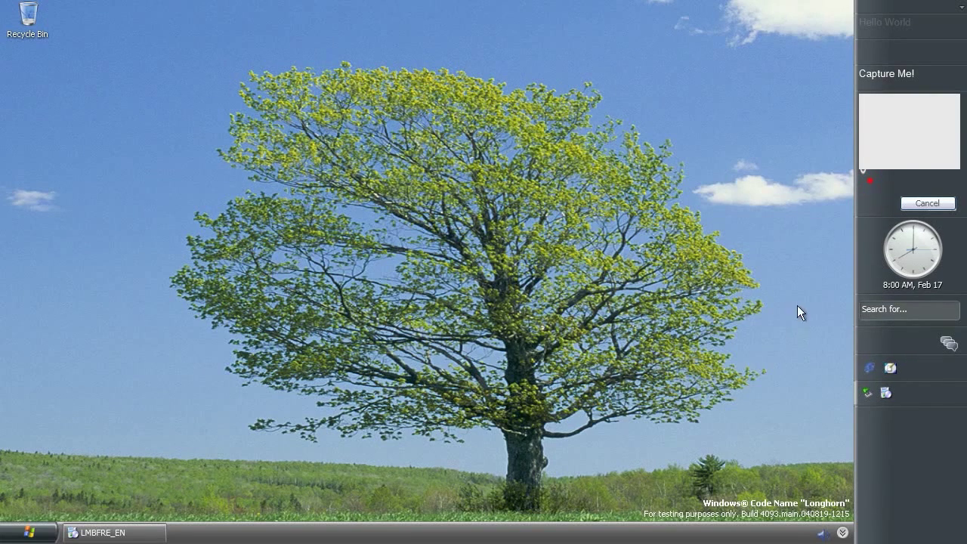
{"action": "left_click", "coordinate": [898, 32]}
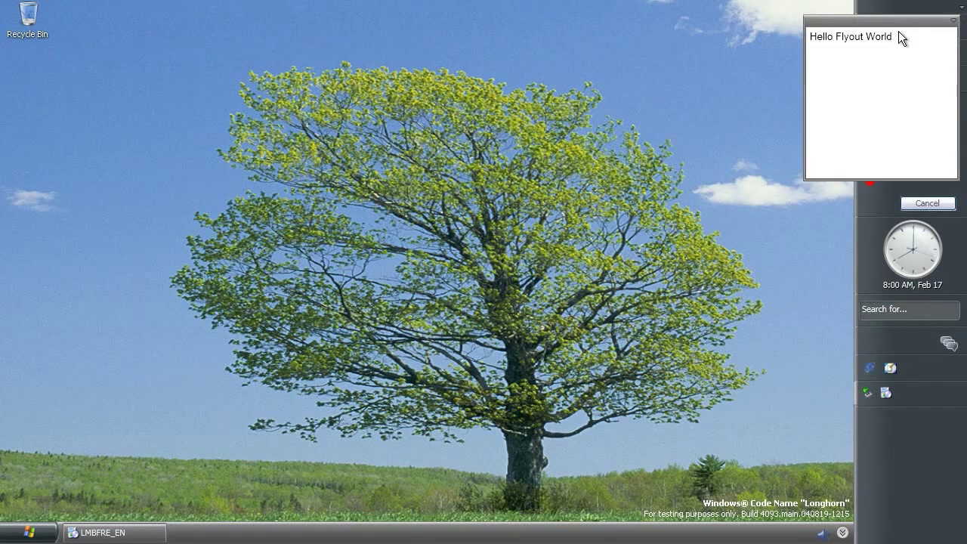
{"action": "left_click", "coordinate": [953, 22]}
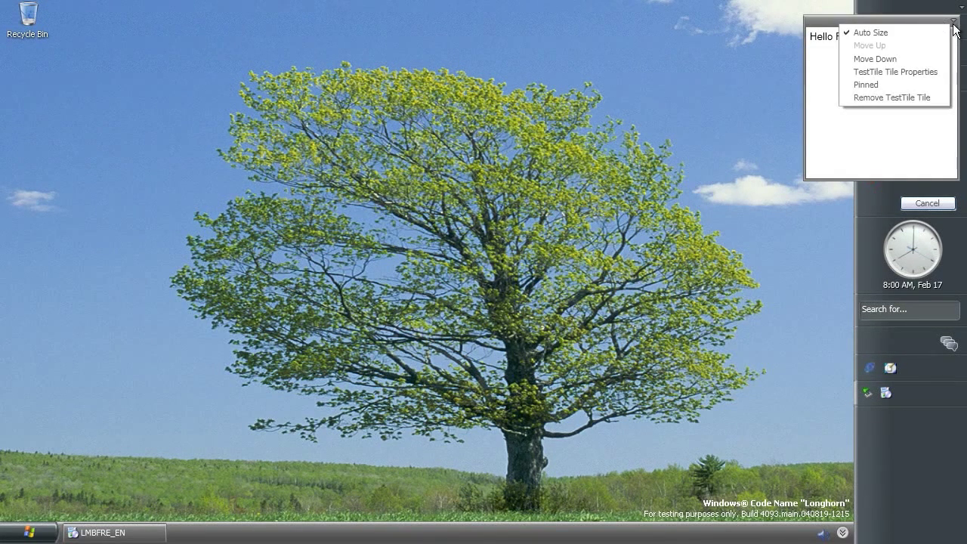
{"action": "left_click", "coordinate": [904, 72]}
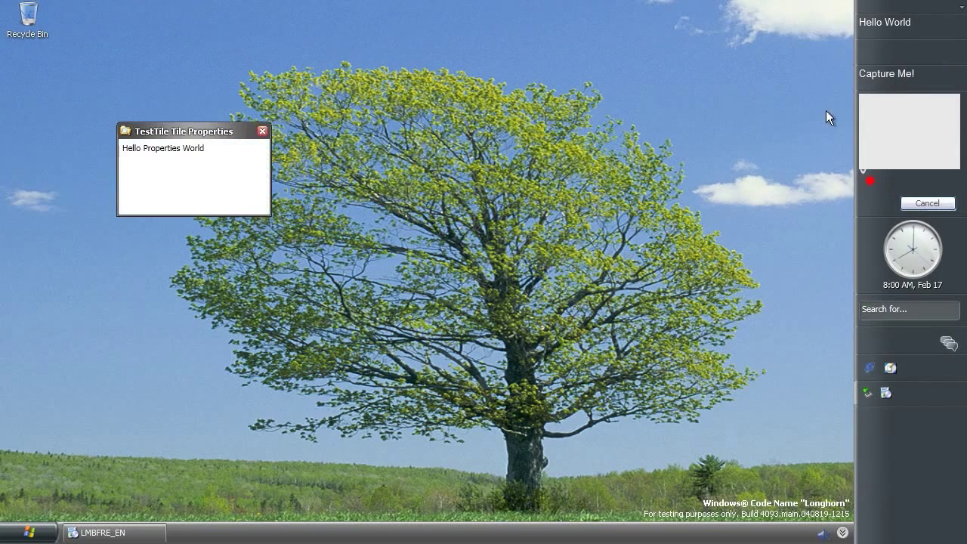
{"action": "left_click", "coordinate": [262, 132]}
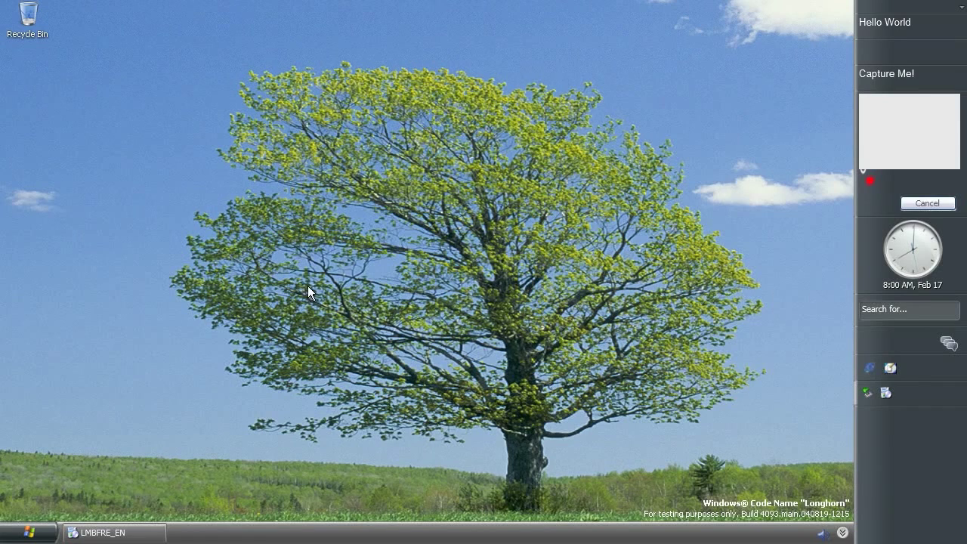
{"action": "right_click", "coordinate": [302, 383]}
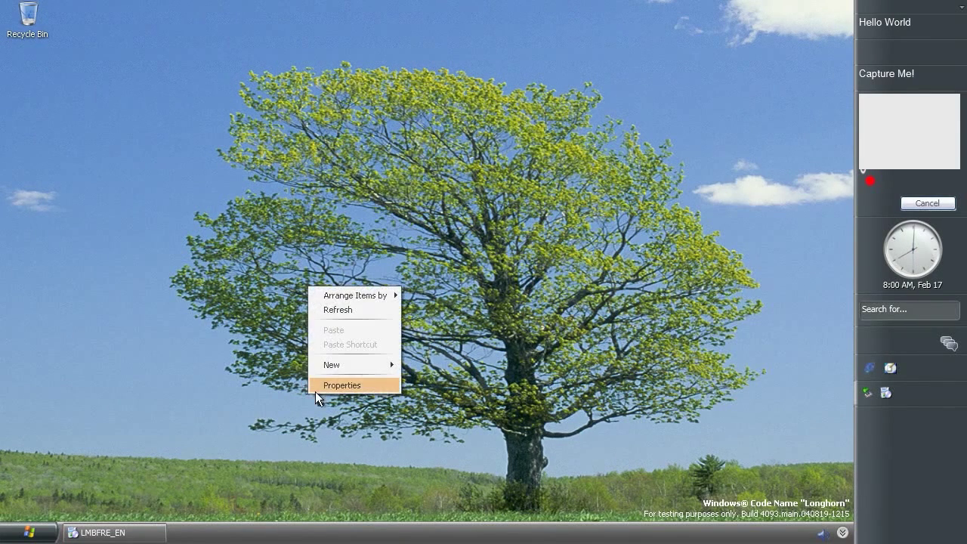
{"action": "left_click", "coordinate": [325, 384]}
{"action": "left_click_drag", "start_coordinate": [151, 44], "coordinate": [276, 73]}
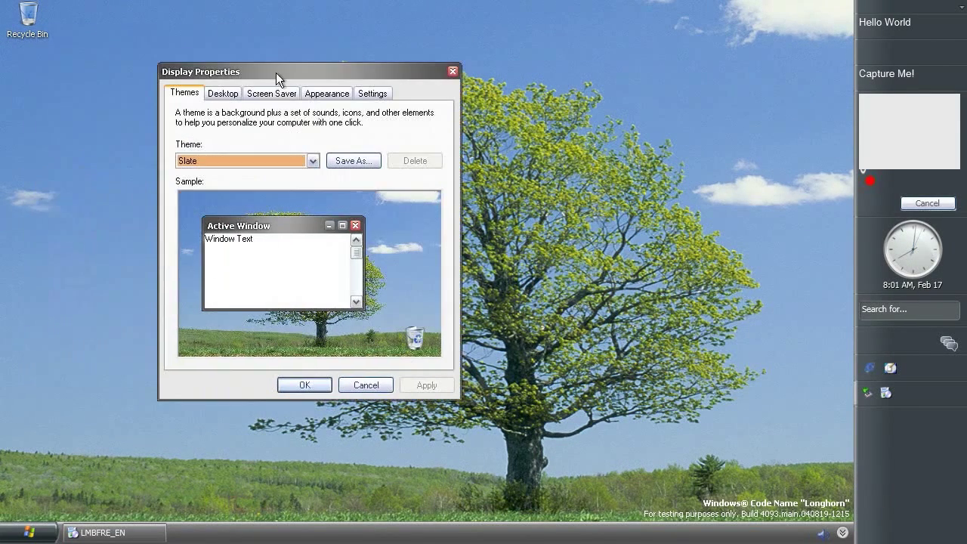
{"action": "left_click", "coordinate": [294, 159]}
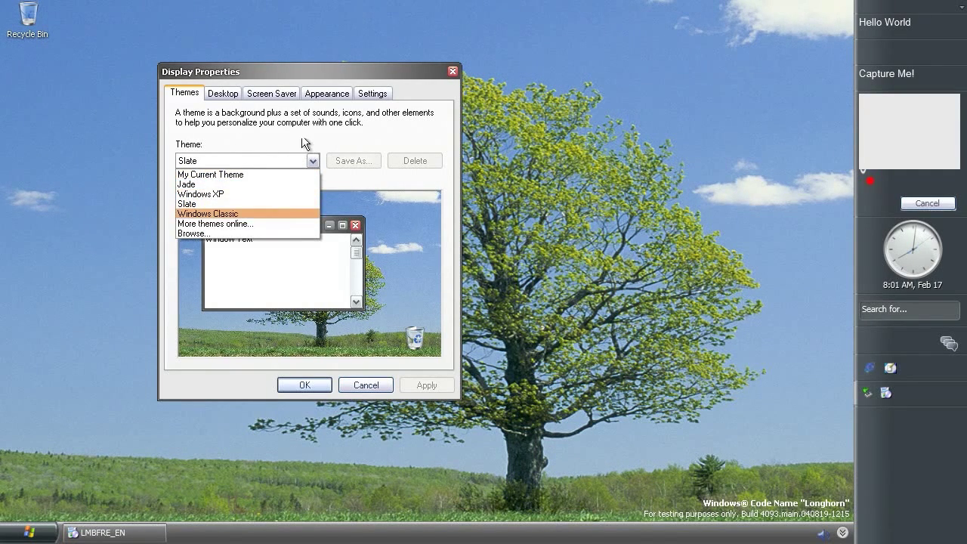
{"action": "left_click", "coordinate": [314, 99]}
{"action": "left_click", "coordinate": [316, 96]}
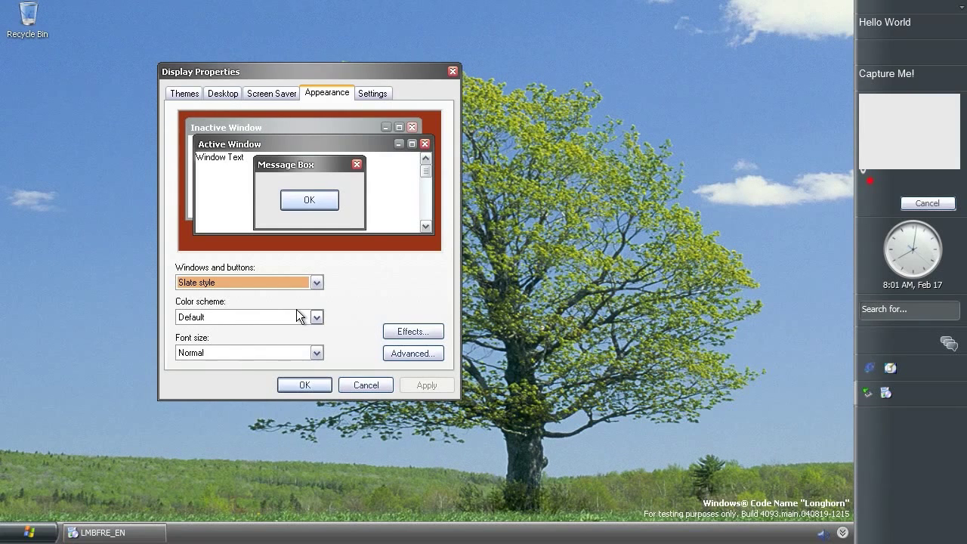
{"action": "left_click", "coordinate": [270, 281]}
{"action": "left_click", "coordinate": [232, 317]}
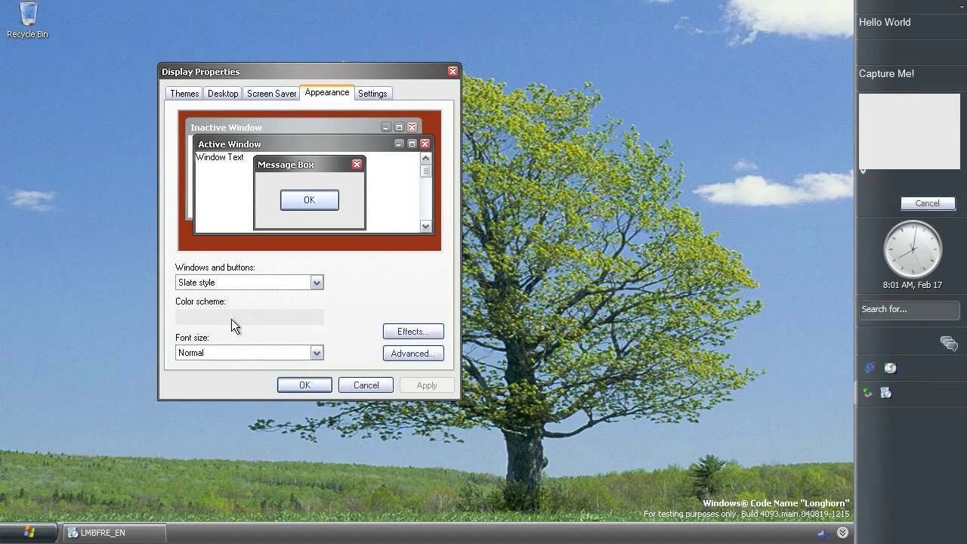
{"action": "left_click", "coordinate": [231, 319]}
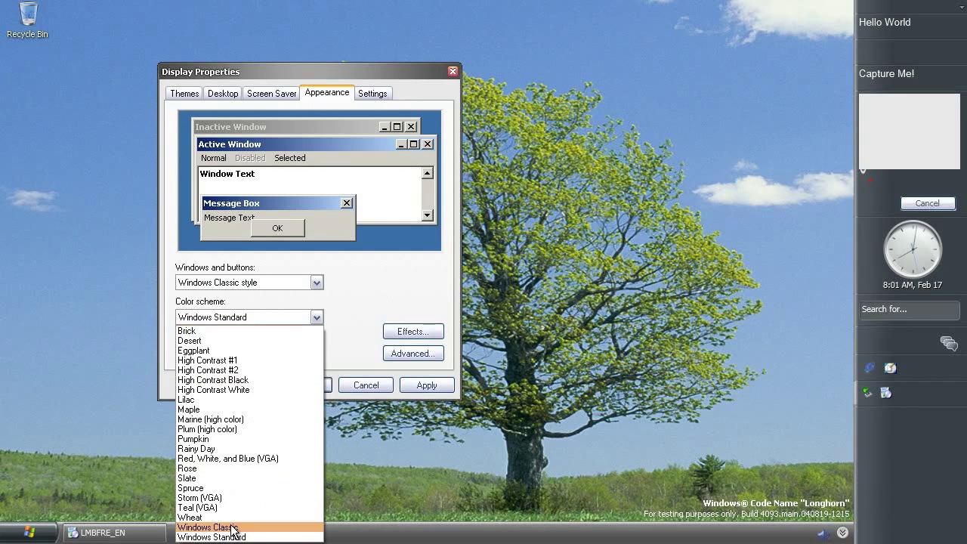
{"action": "left_click", "coordinate": [314, 322]}
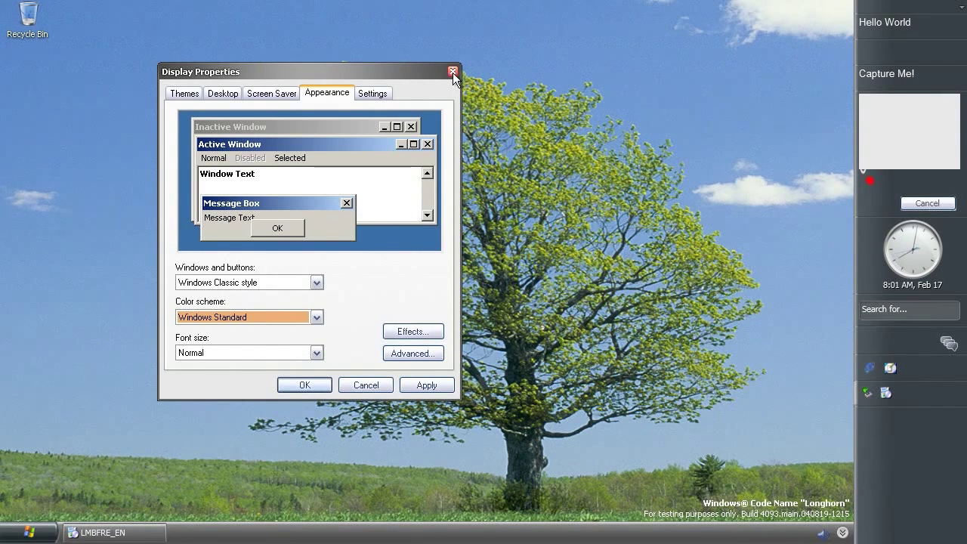
{"action": "left_click", "coordinate": [234, 320]}
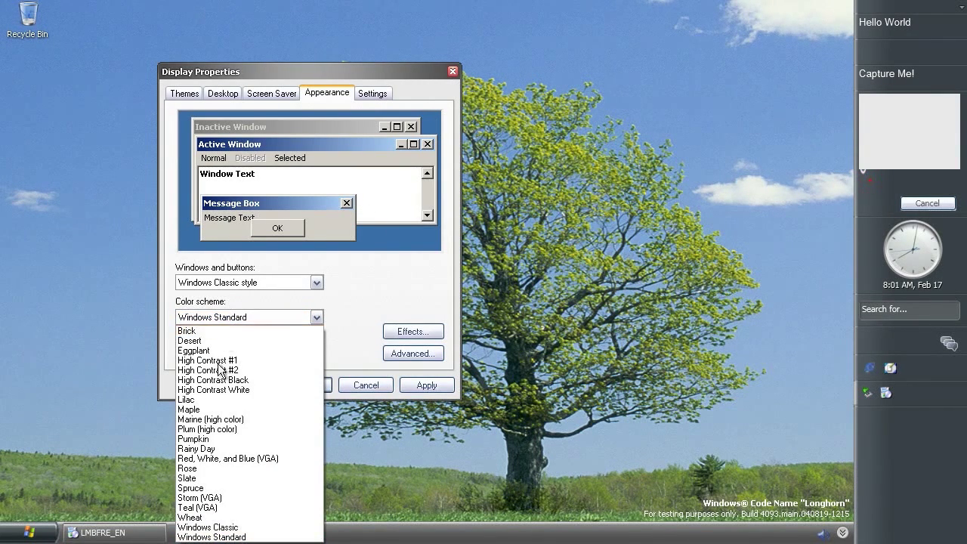
{"action": "left_click", "coordinate": [225, 538]}
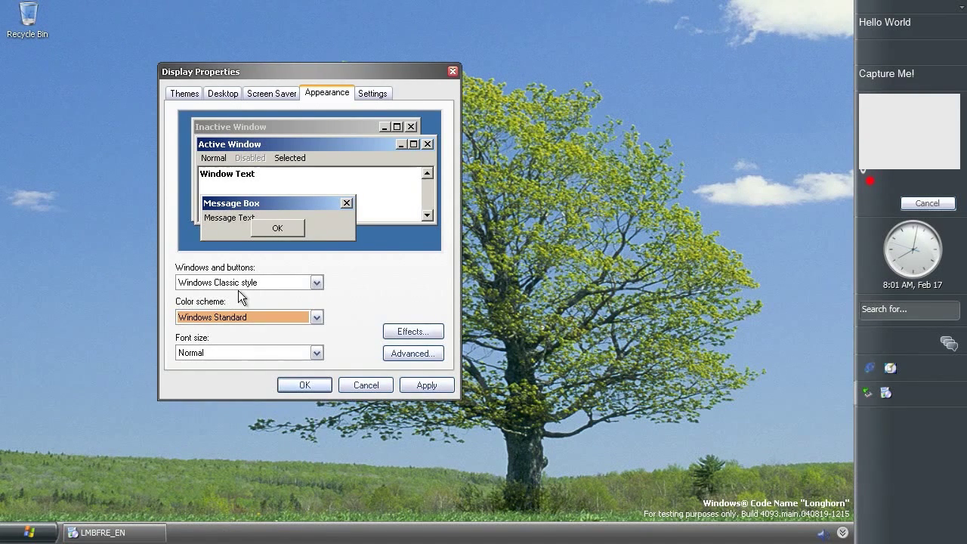
{"action": "left_click", "coordinate": [453, 71]}
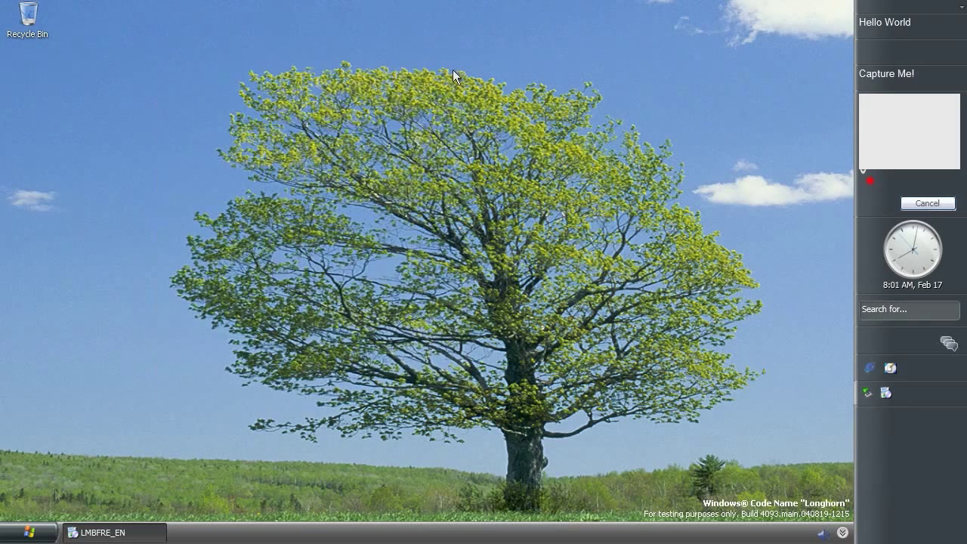
Open the Control Panel in Classic View, maximize it, and open the Speech settings
{"action": "left_click", "coordinate": [34, 532]}
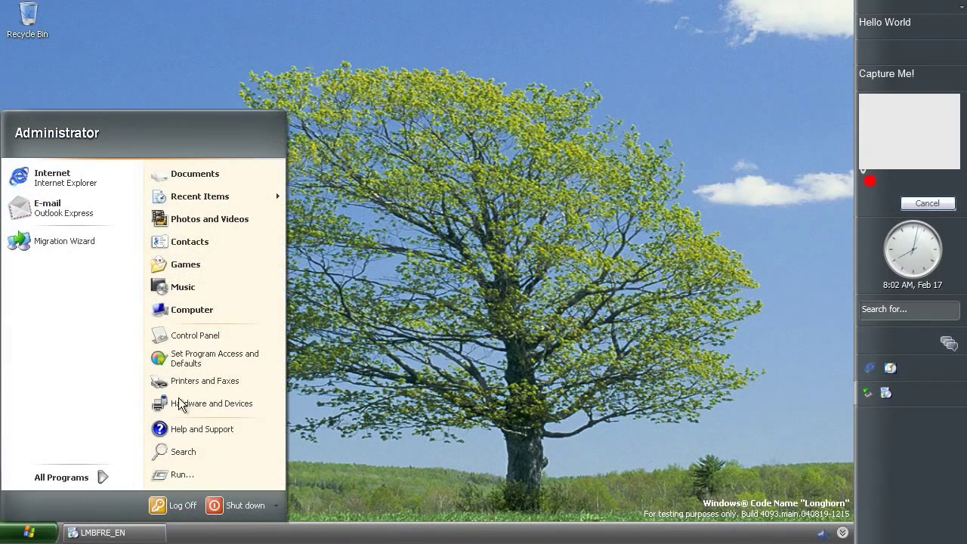
{"action": "left_click", "coordinate": [189, 336]}
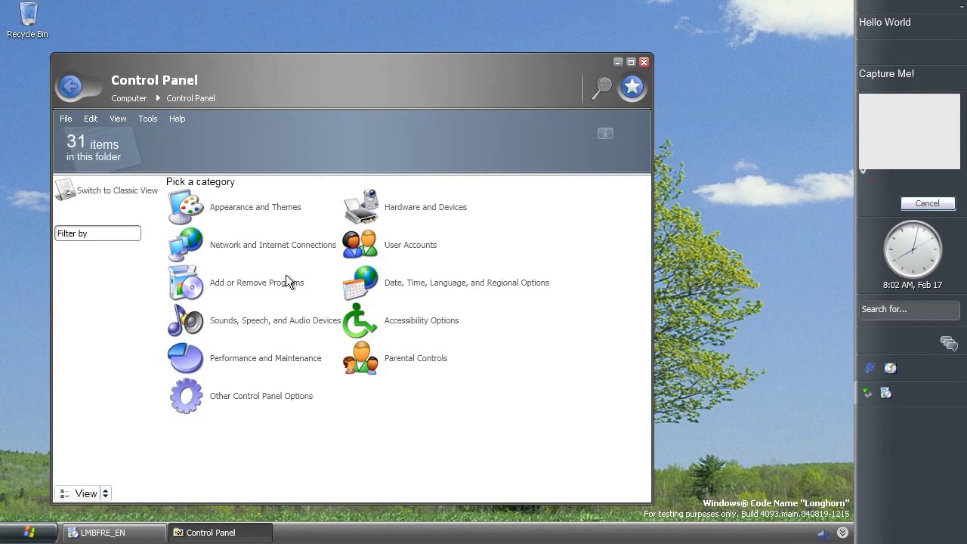
{"action": "left_click", "coordinate": [128, 191]}
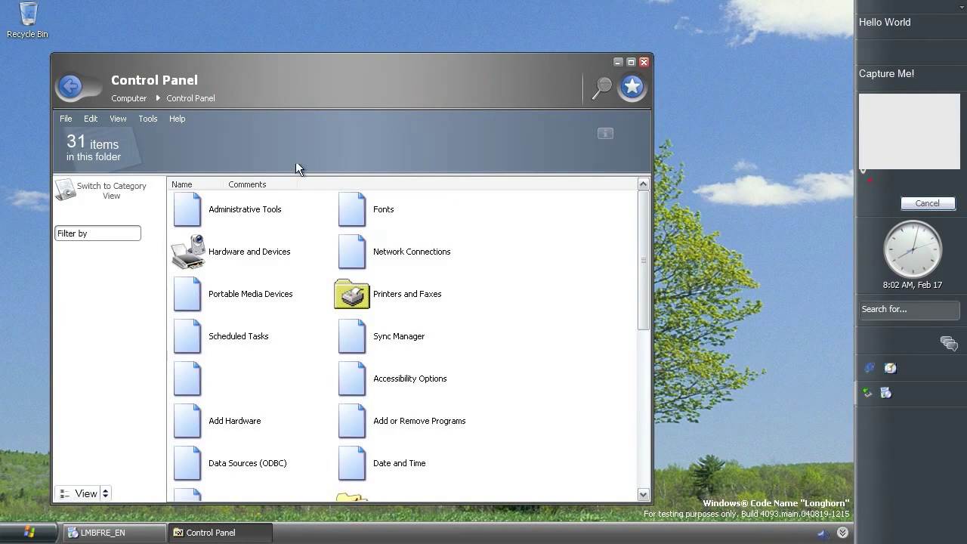
{"action": "left_click", "coordinate": [629, 63]}
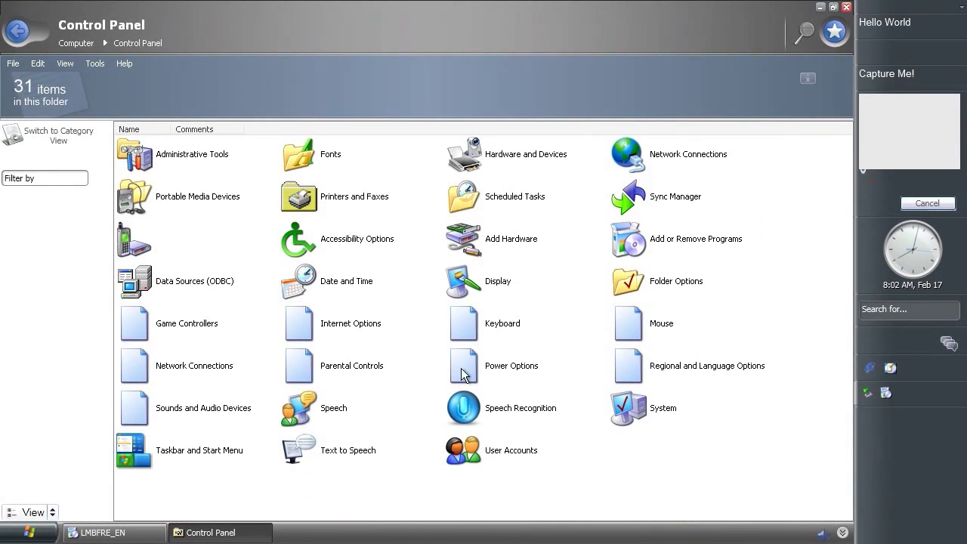
{"action": "double_click", "coordinate": [461, 417]}
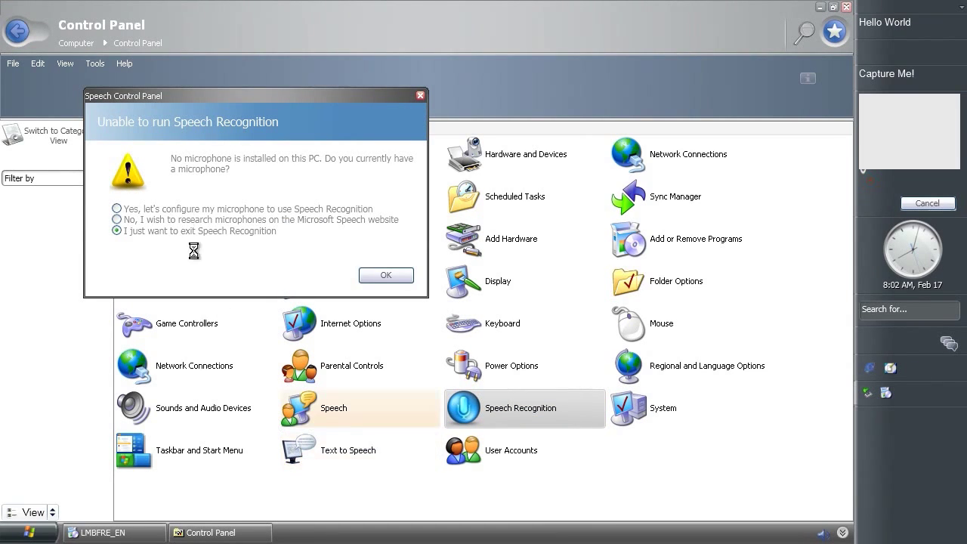
Start Speech Recognition's microphone configuration and dismiss the HRESULT error
{"action": "left_click_drag", "start_coordinate": [183, 89], "coordinate": [273, 83]}
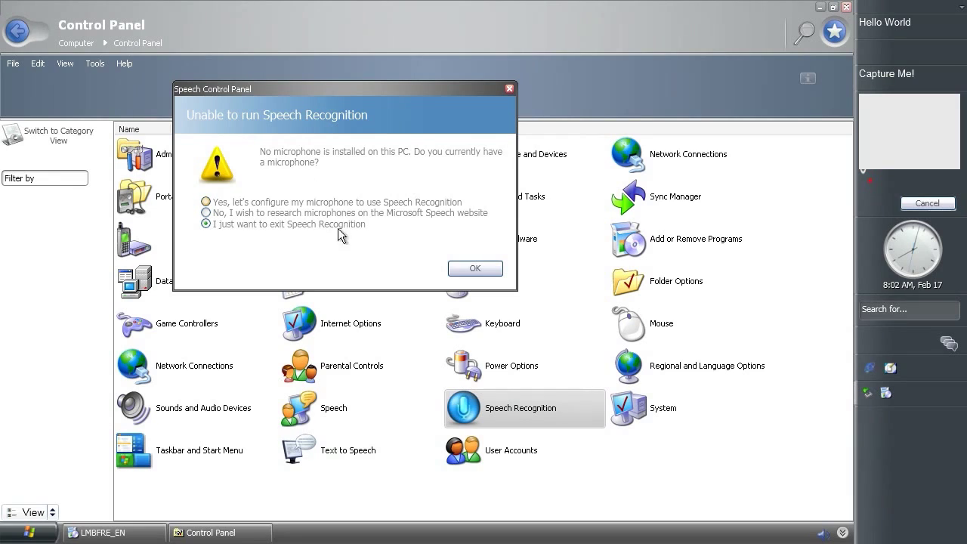
{"action": "left_click", "coordinate": [301, 205]}
{"action": "left_click", "coordinate": [459, 271]}
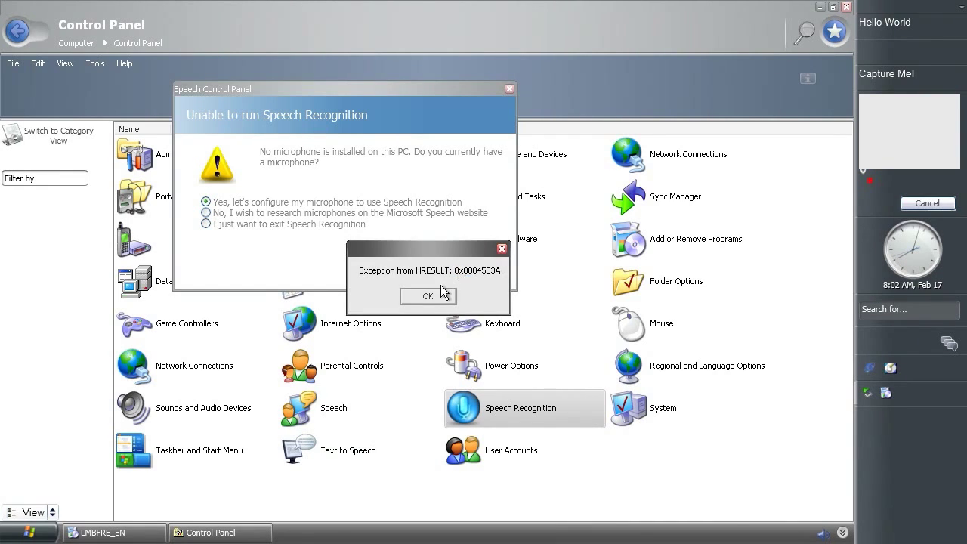
{"action": "left_click", "coordinate": [430, 297]}
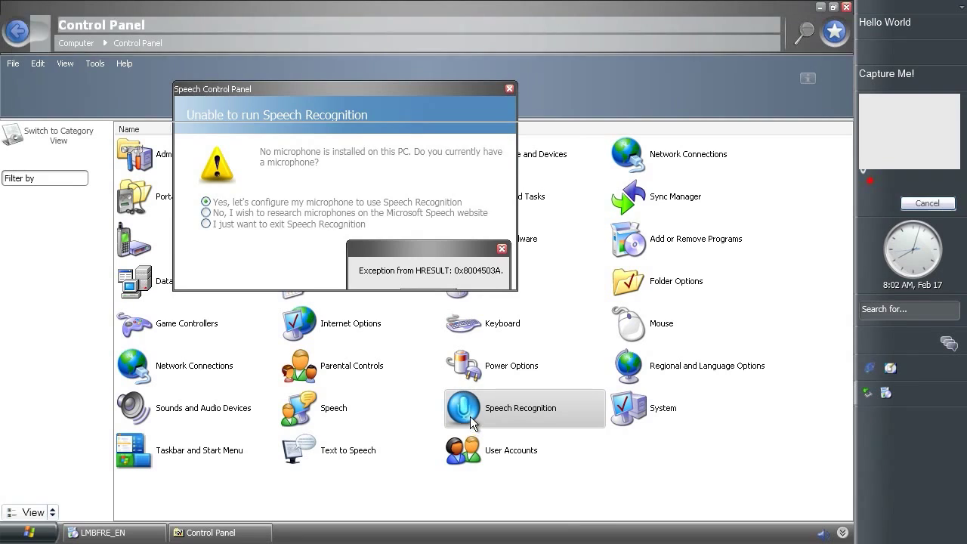
Open Text to Speech, confirm the audio output device, and close Sounds and Audio Devices
{"action": "left_click", "coordinate": [317, 452]}
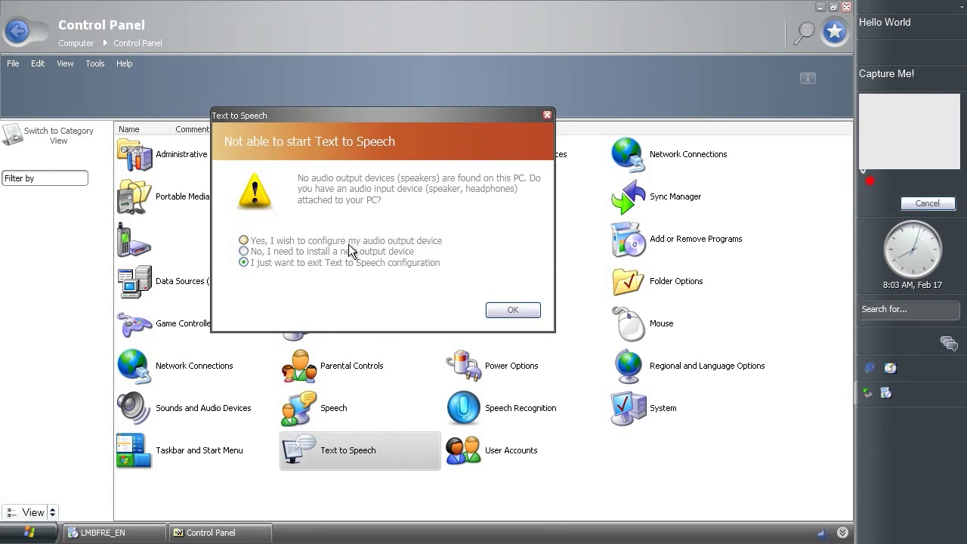
{"action": "left_click", "coordinate": [513, 310]}
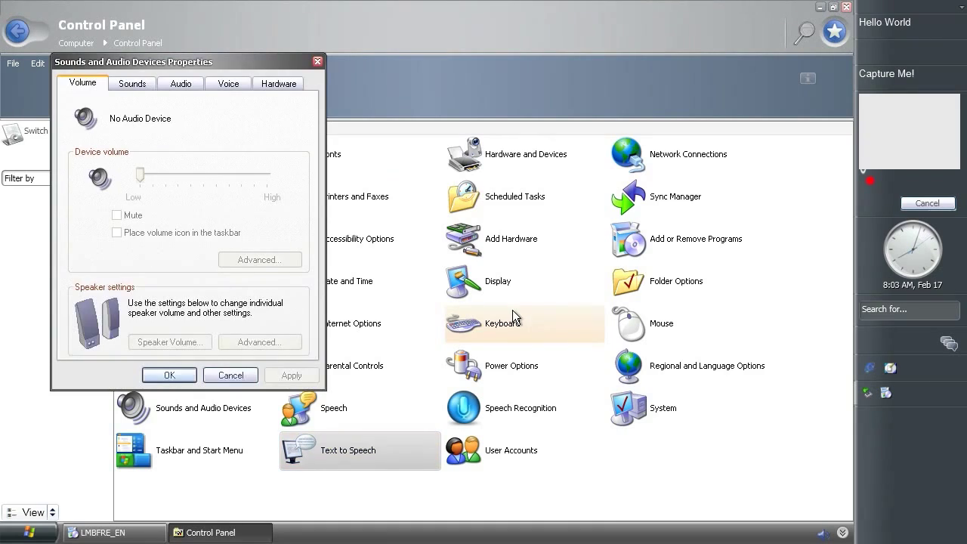
{"action": "left_click", "coordinate": [317, 61]}
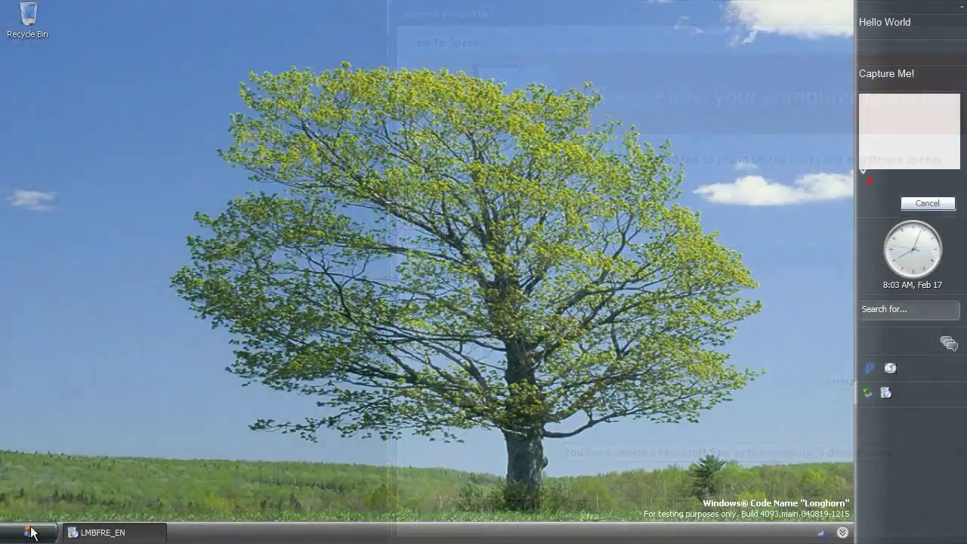
Run c:\windows\system32\lhdesk.exe from the Run box
{"action": "left_click", "coordinate": [29, 532]}
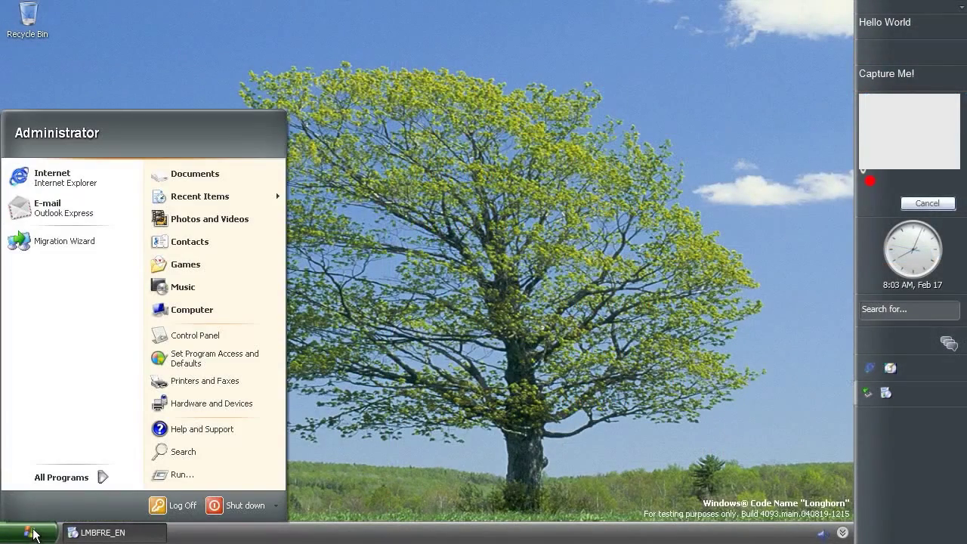
{"action": "left_click", "coordinate": [172, 472]}
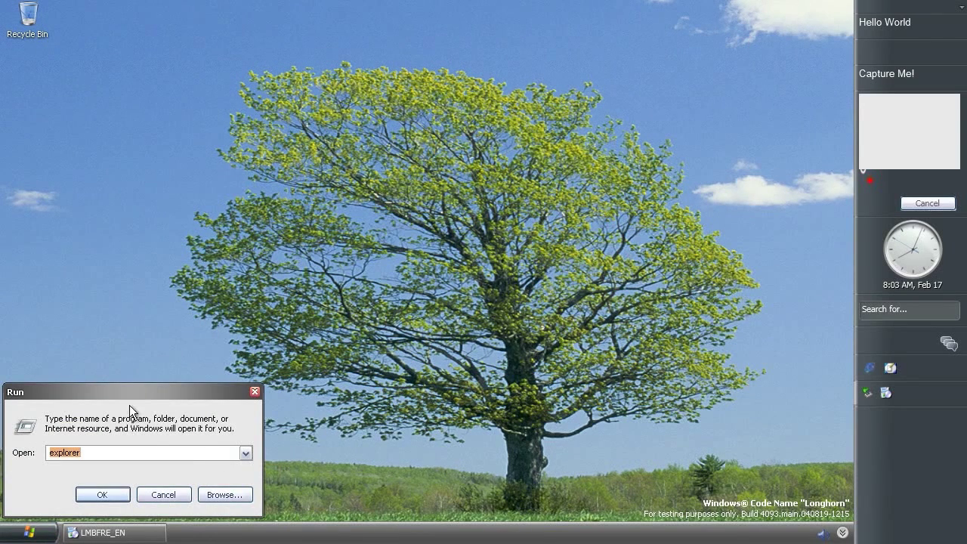
{"action": "left_click_drag", "start_coordinate": [187, 370], "coordinate": [328, 292]}
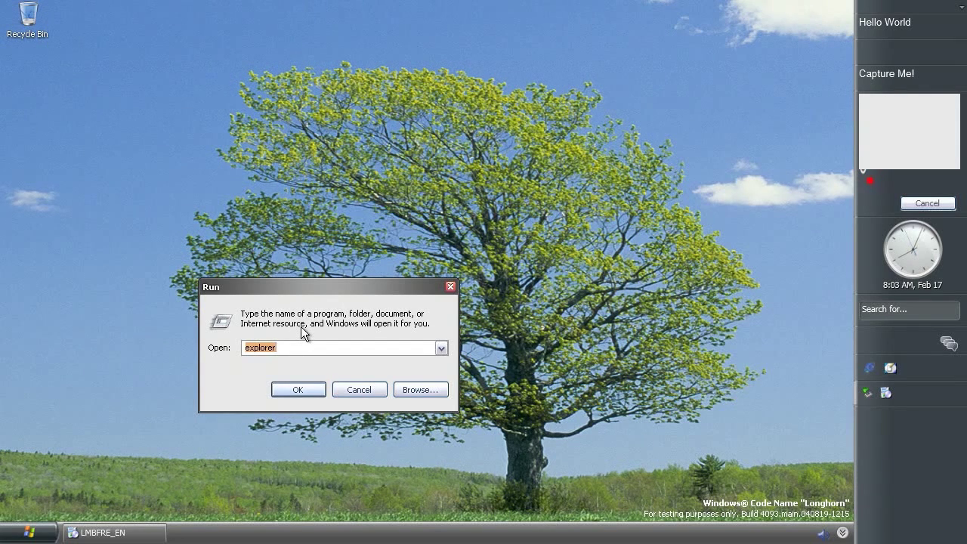
{"action": "type", "text": "c:\\"}
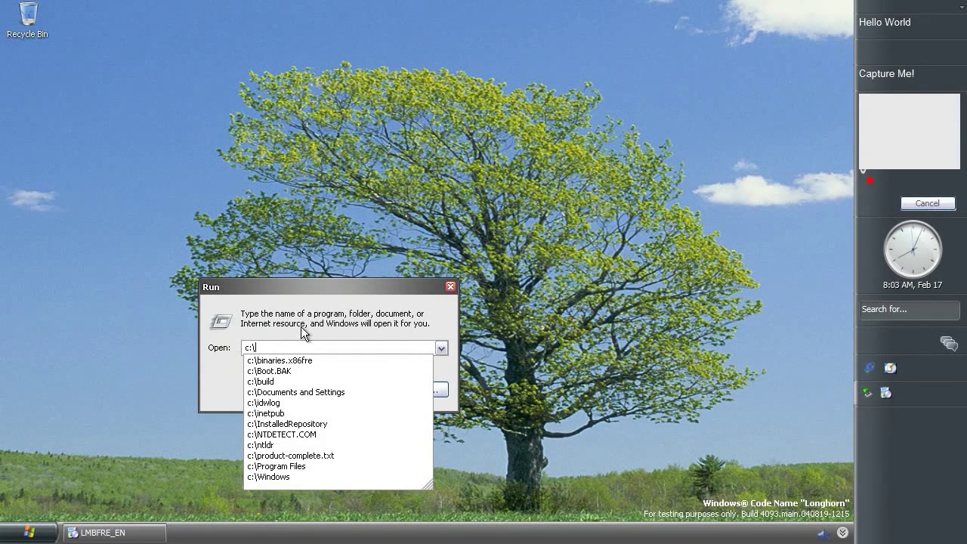
{"action": "type", "text": "windows\\"}
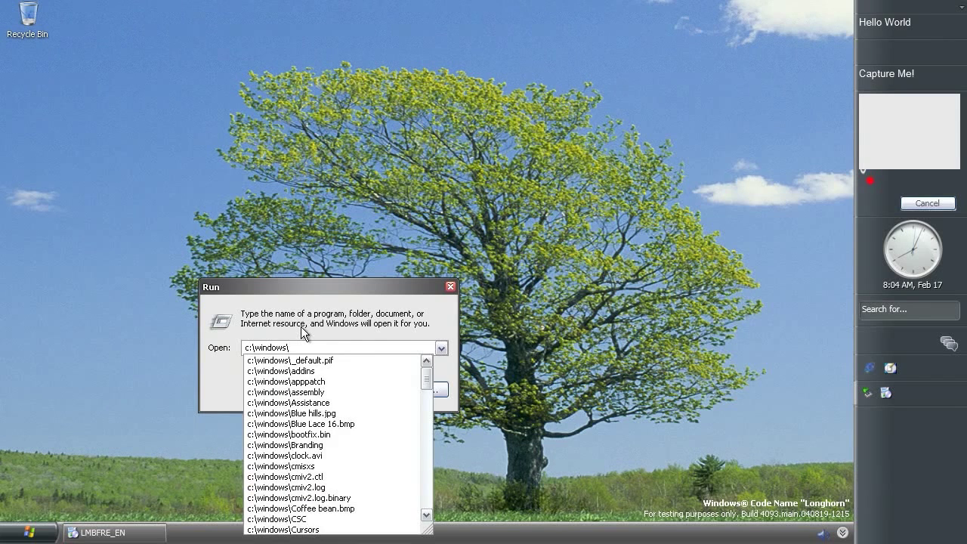
{"action": "type", "text": "system32\\"}
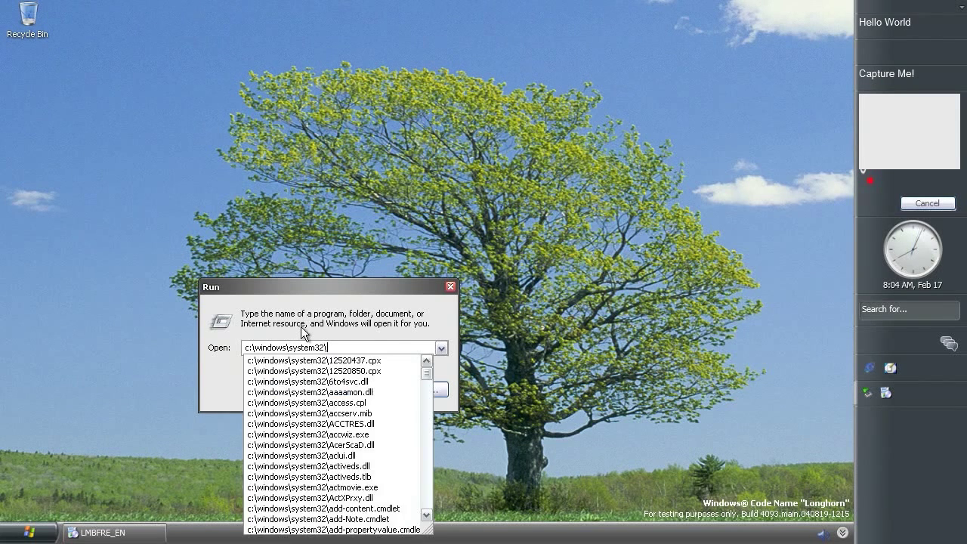
{"action": "type", "text": "lhdesk.exe"}
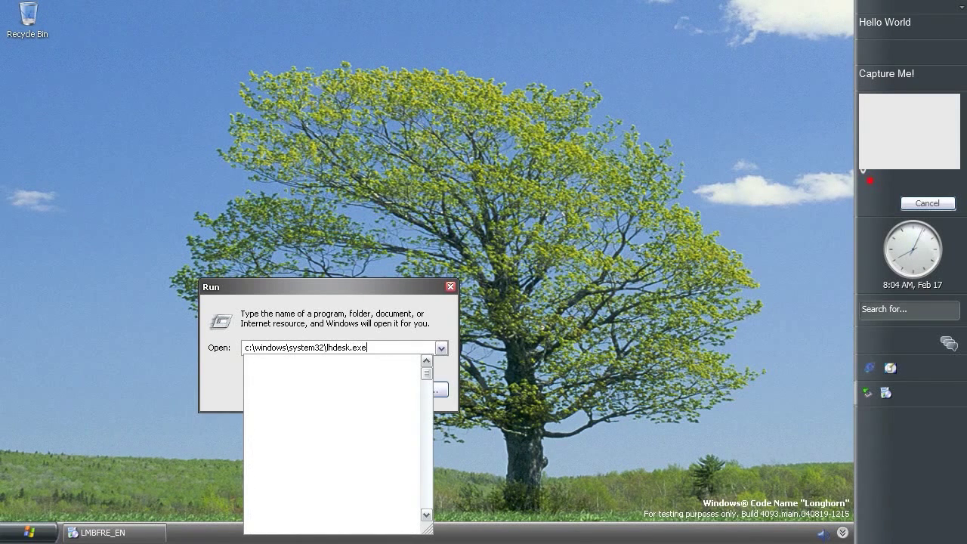
{"action": "left_click", "coordinate": [303, 332]}
{"action": "left_click", "coordinate": [300, 389]}
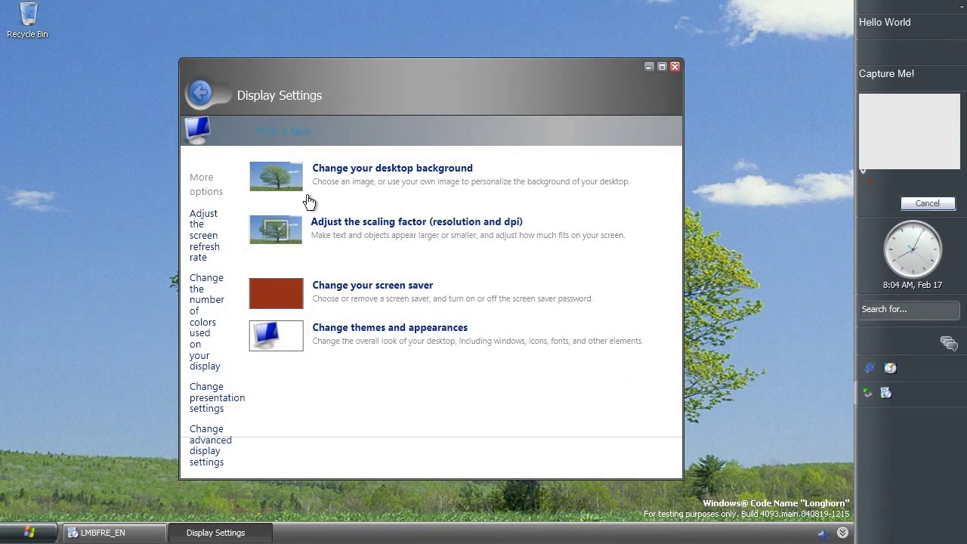
Browse the desktop background, scaling (raised to 1856 by 1392) and screen saver pages
{"action": "left_click", "coordinate": [361, 173]}
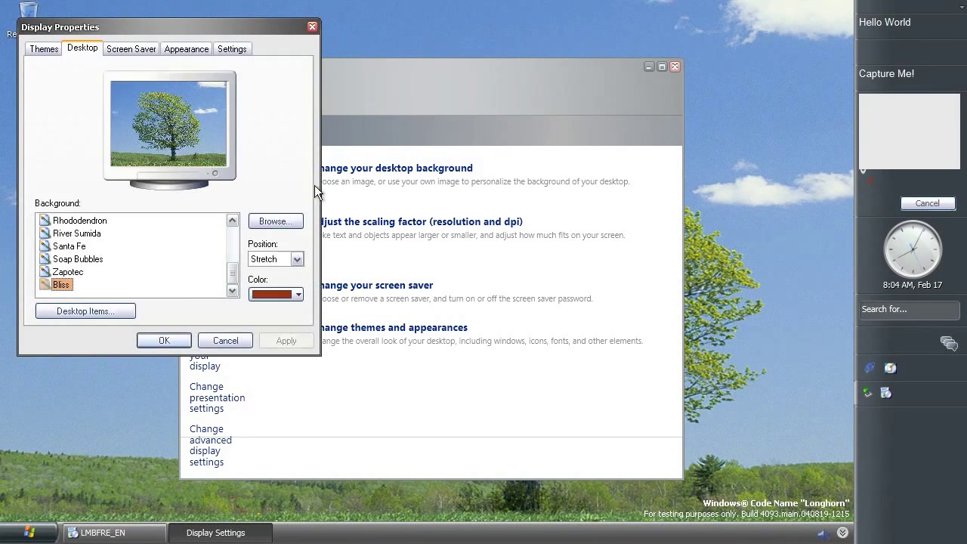
{"action": "left_click", "coordinate": [312, 28]}
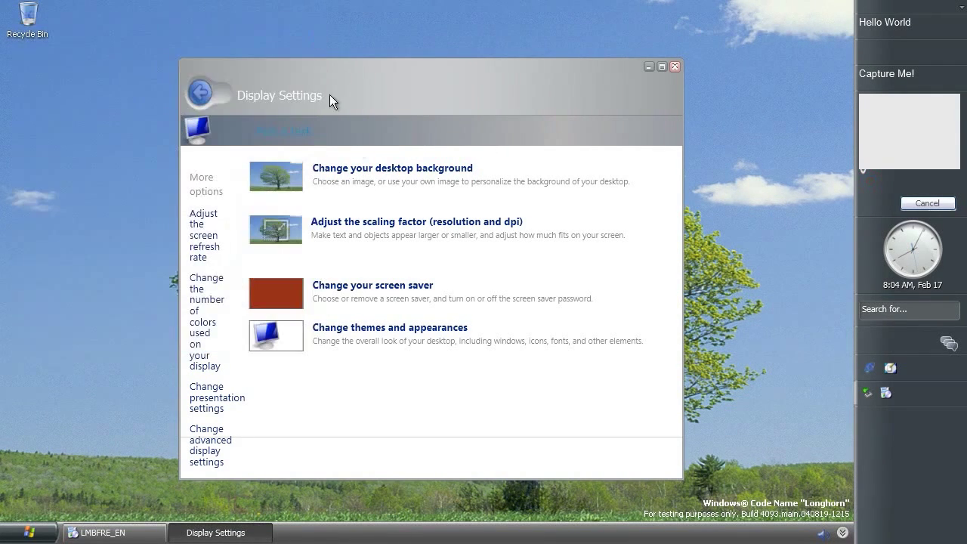
{"action": "left_click", "coordinate": [390, 221]}
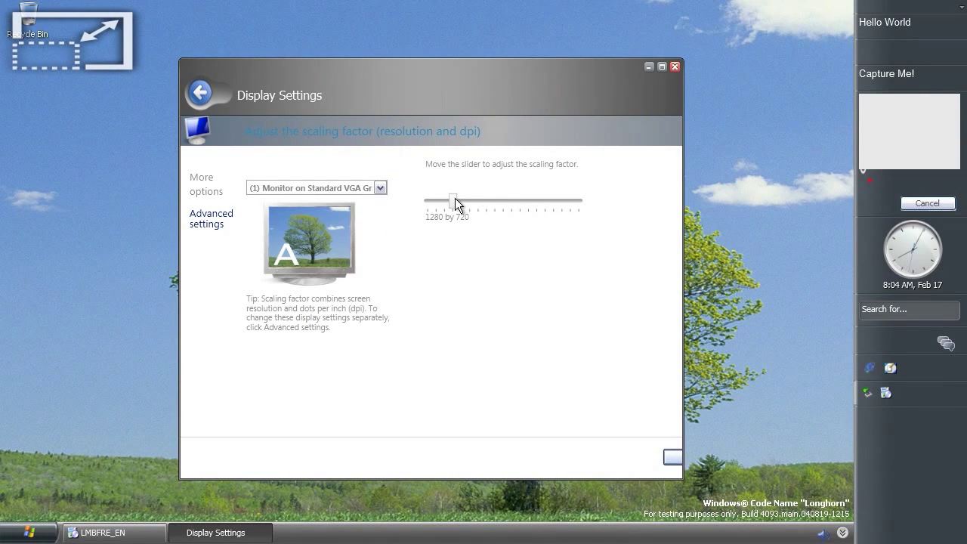
{"action": "mouse_move", "coordinate": [455, 198]}
{"action": "left_mouse_down"}
{"action": "mouse_move", "coordinate": [549, 200]}
{"action": "mouse_move", "coordinate": [453, 198]}
{"action": "left_mouse_up"}
{"action": "left_click", "coordinate": [201, 93]}
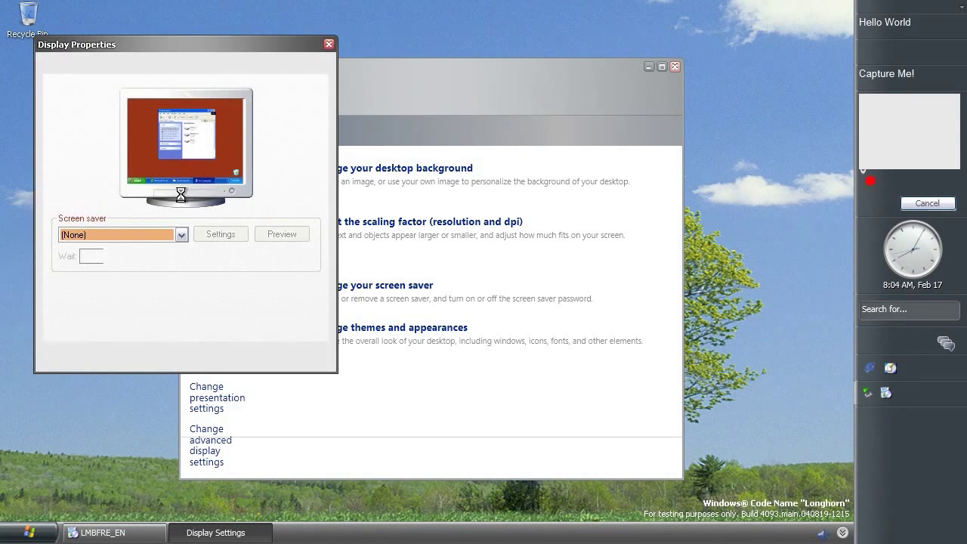
{"action": "left_click", "coordinate": [327, 46]}
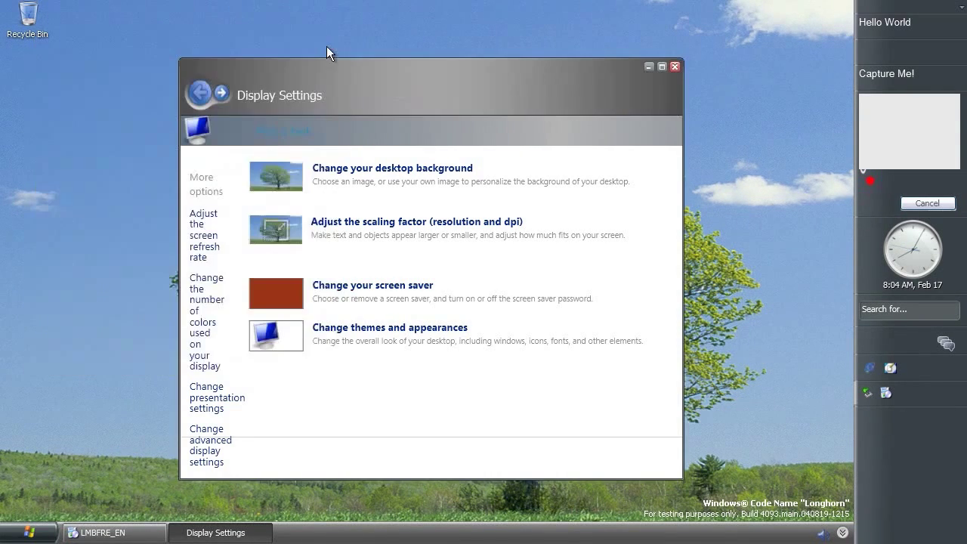
View the themes, refresh rate and colour depth pages, returning to the task list
{"action": "left_click", "coordinate": [355, 334]}
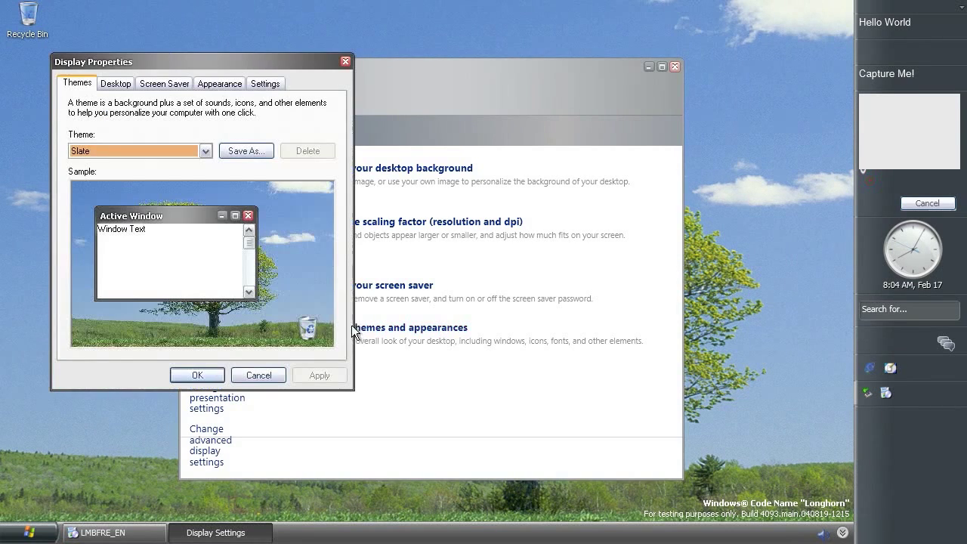
{"action": "left_click", "coordinate": [345, 61]}
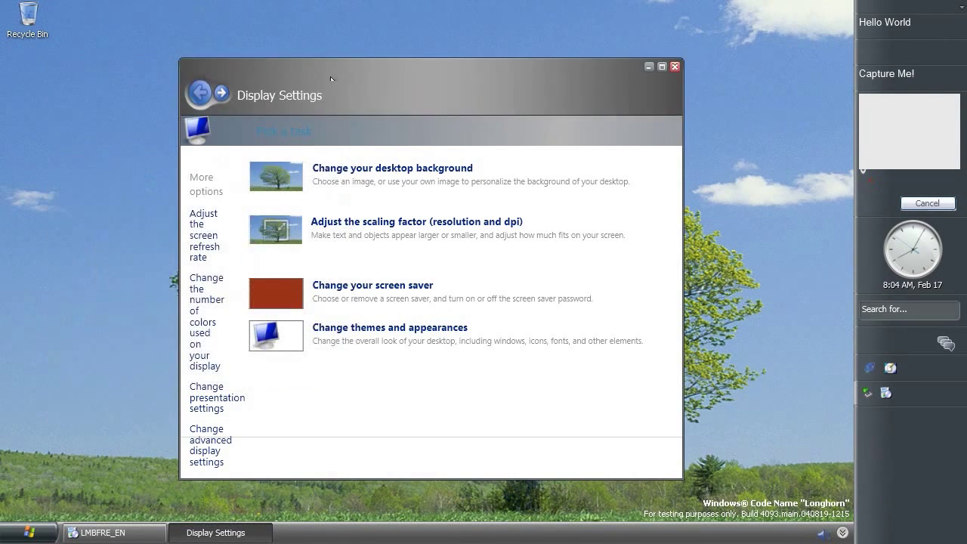
{"action": "left_click", "coordinate": [210, 241]}
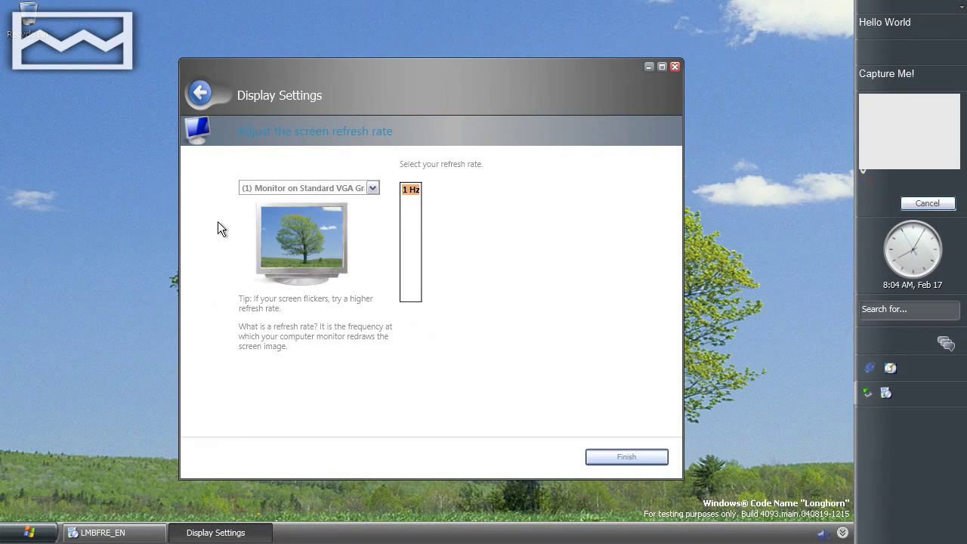
{"action": "left_click", "coordinate": [204, 93]}
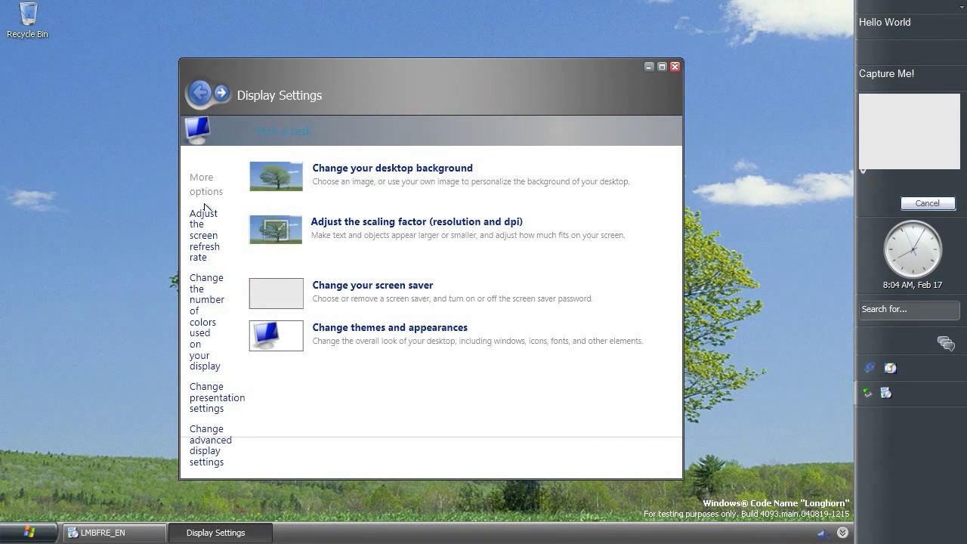
{"action": "left_click", "coordinate": [202, 292]}
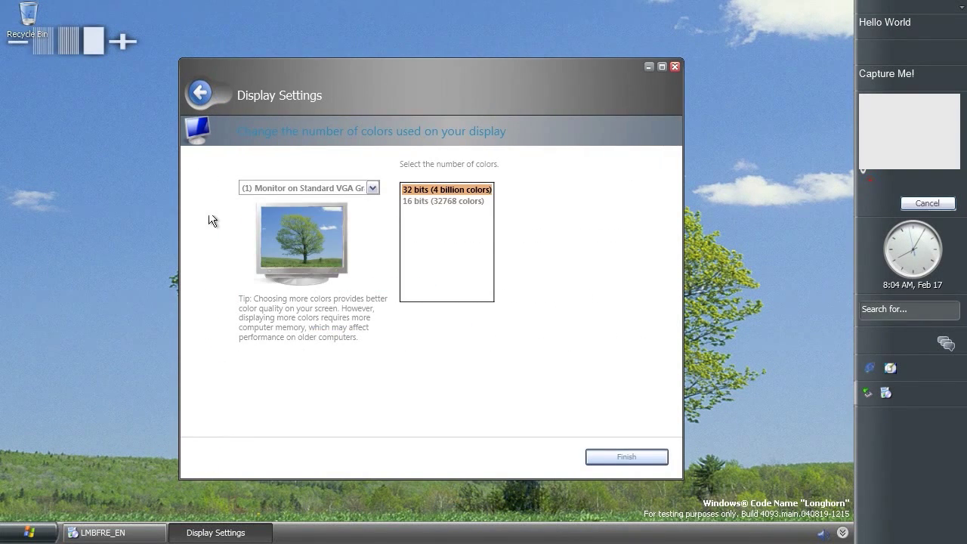
{"action": "left_click", "coordinate": [200, 98]}
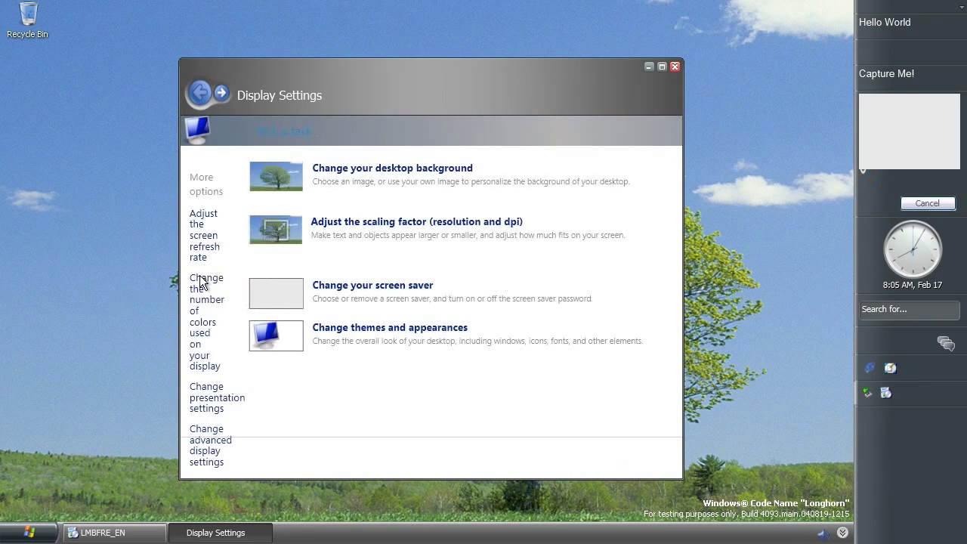
{"action": "left_click", "coordinate": [202, 395]}
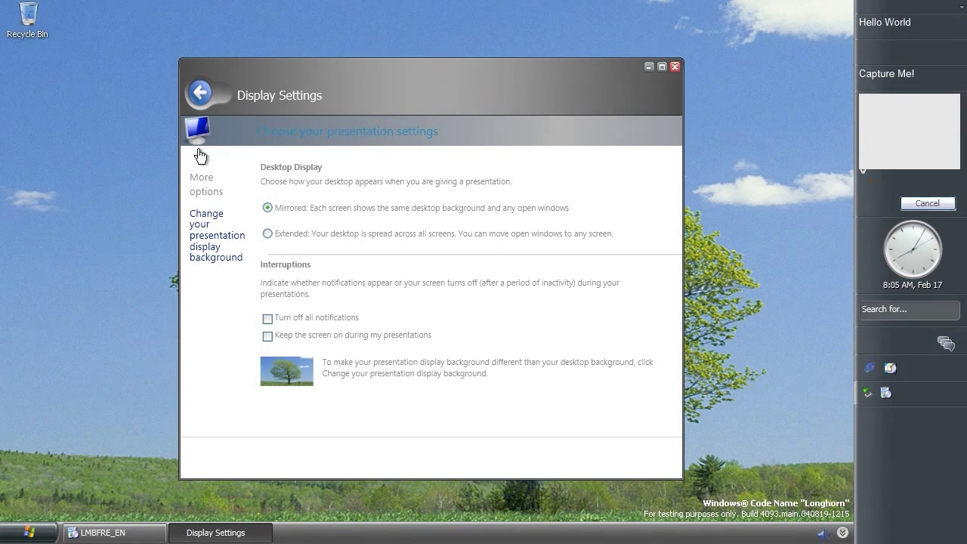
{"action": "left_click", "coordinate": [209, 219]}
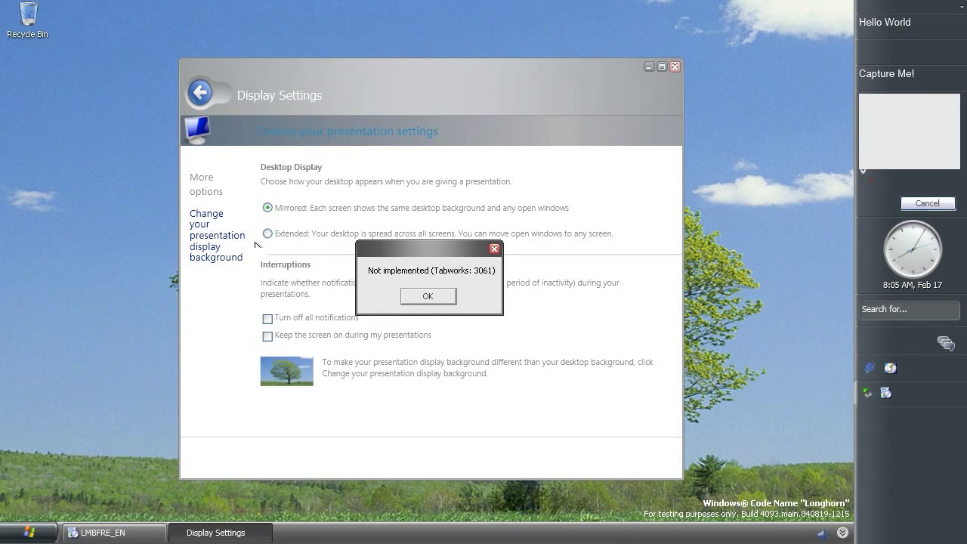
{"action": "left_click", "coordinate": [405, 296]}
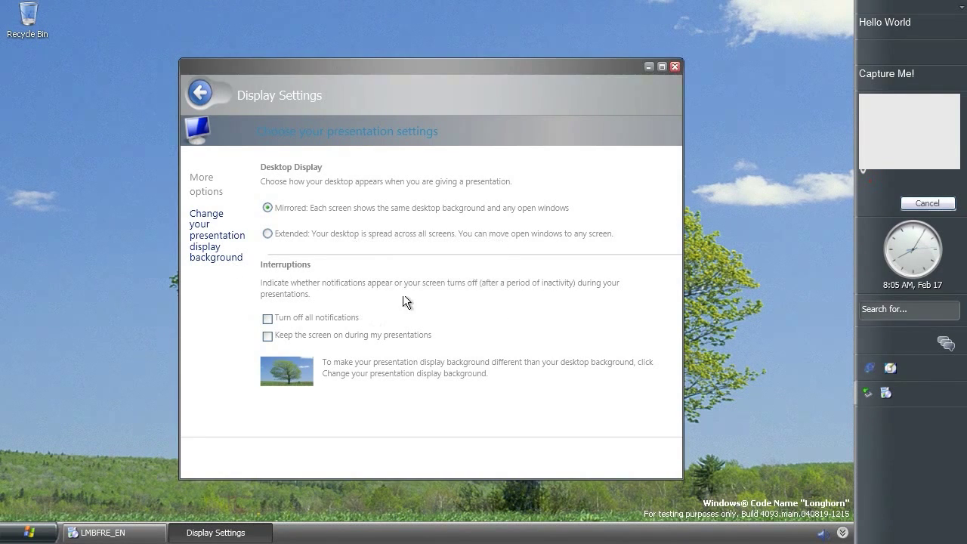
{"action": "left_click", "coordinate": [202, 96]}
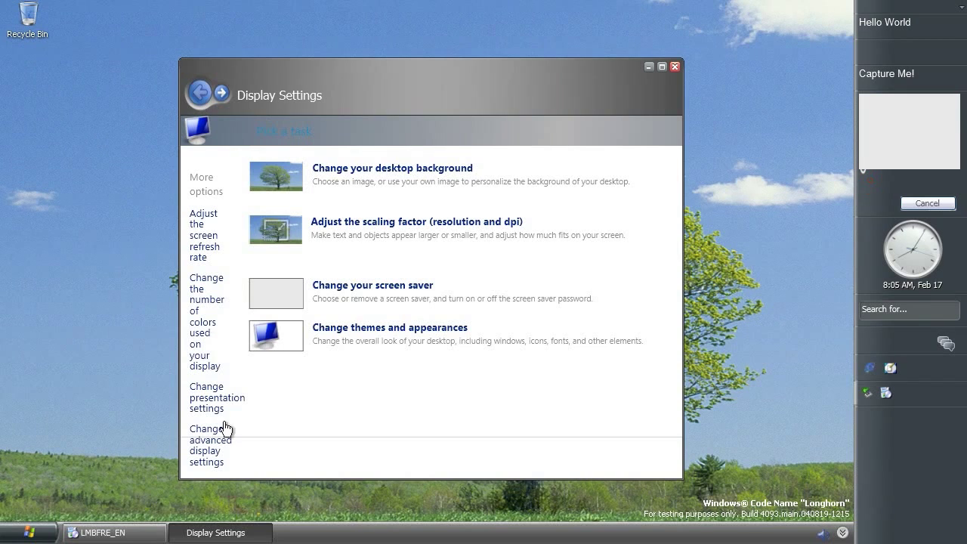
{"action": "left_click", "coordinate": [222, 447]}
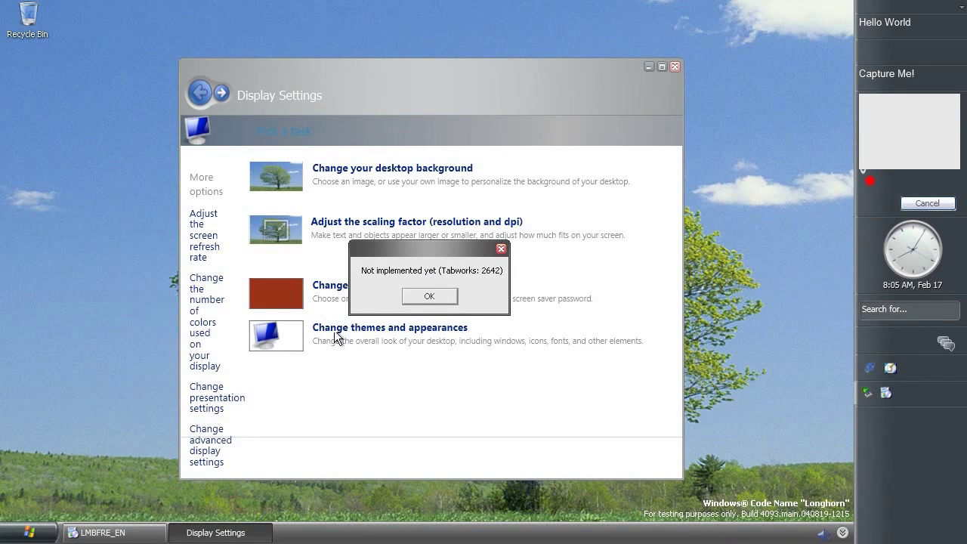
{"action": "left_click", "coordinate": [428, 296]}
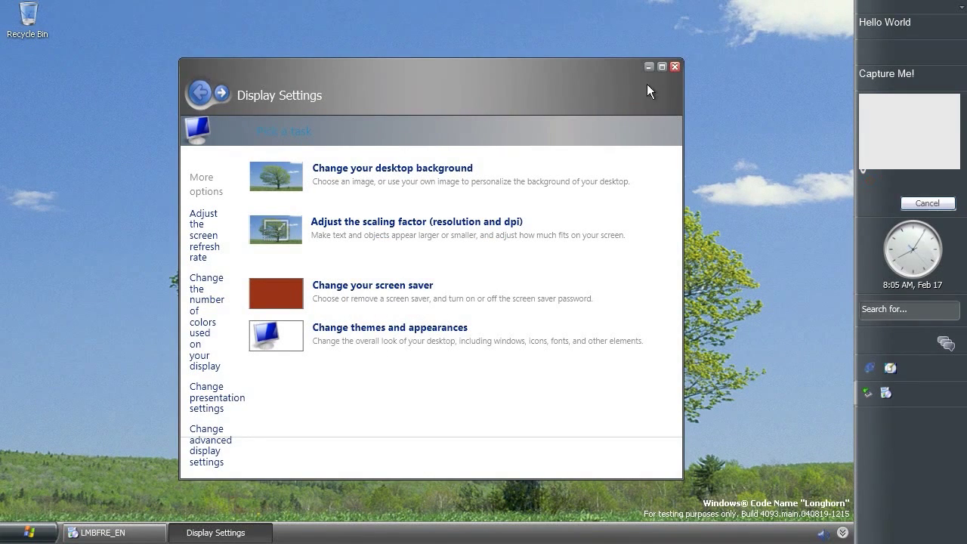
Close Display Settings, run MessageOptionsUI from LMBFRE_EN's DisplayManagerConsent folder, and choose Keep
{"action": "left_click", "coordinate": [675, 68]}
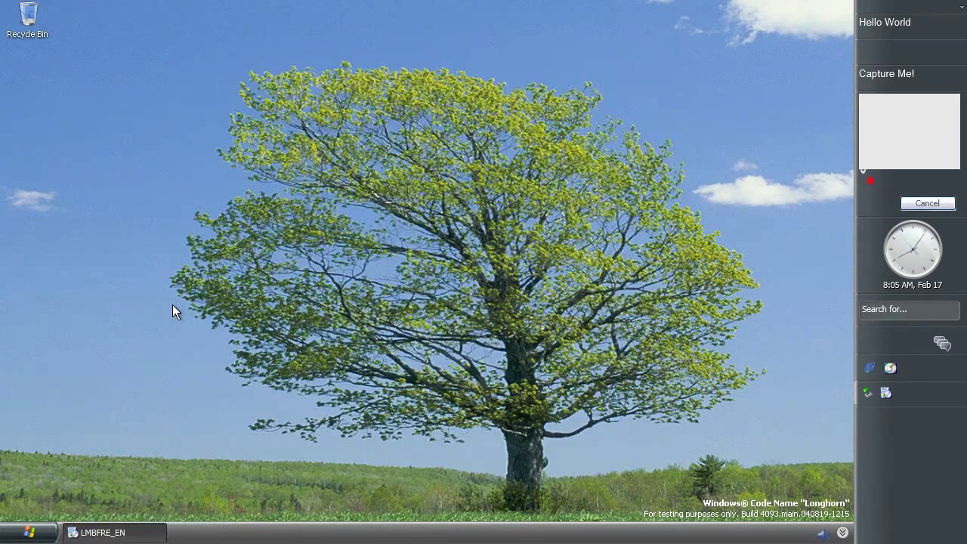
{"action": "left_click", "coordinate": [123, 535]}
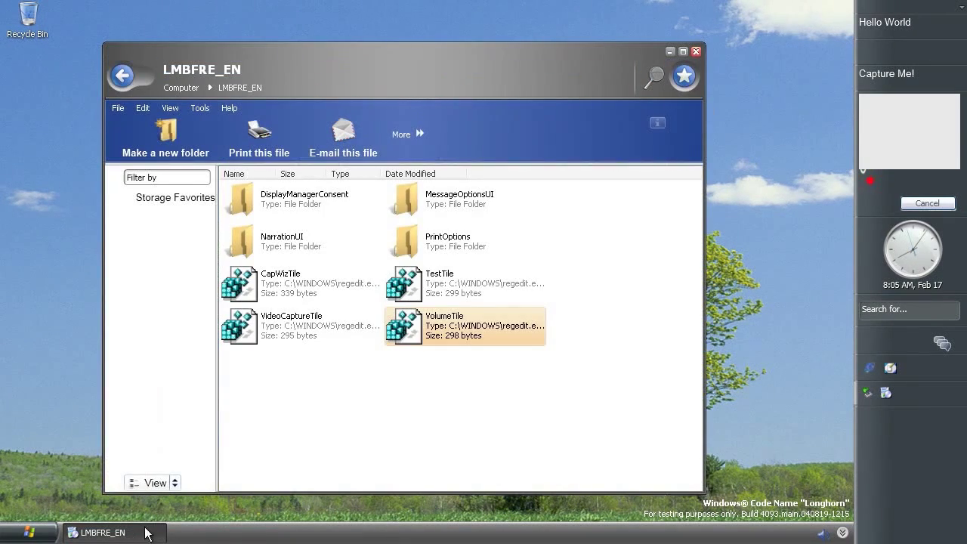
{"action": "double_click", "coordinate": [297, 202]}
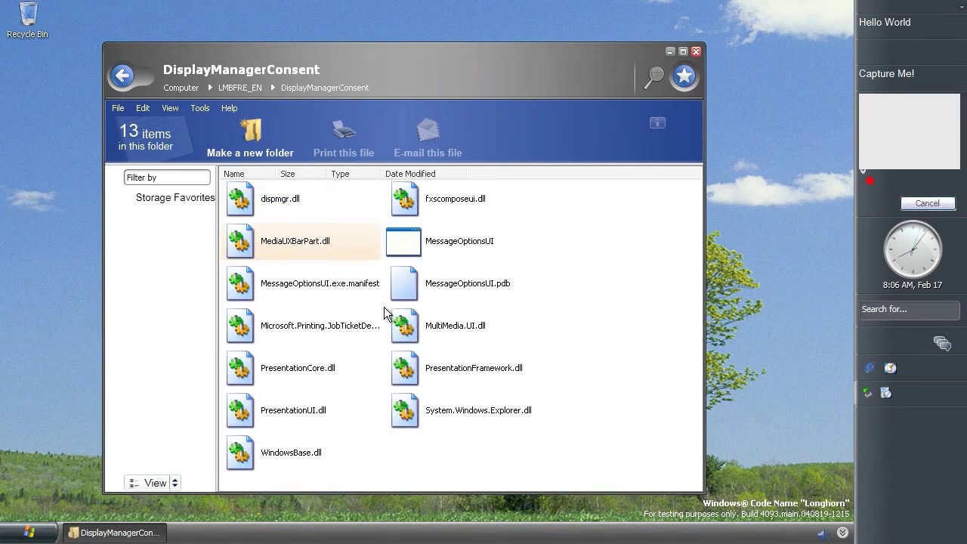
{"action": "double_click", "coordinate": [418, 245]}
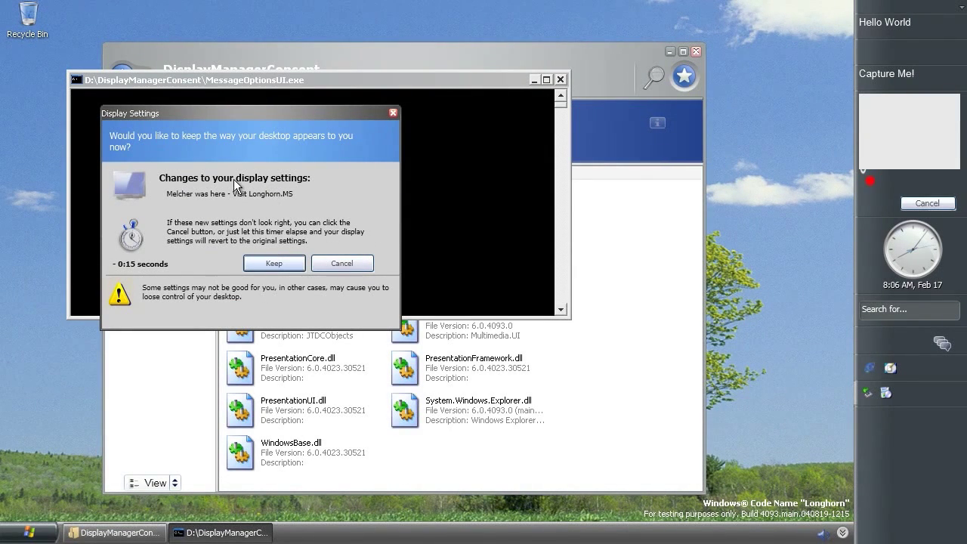
{"action": "left_click", "coordinate": [263, 267]}
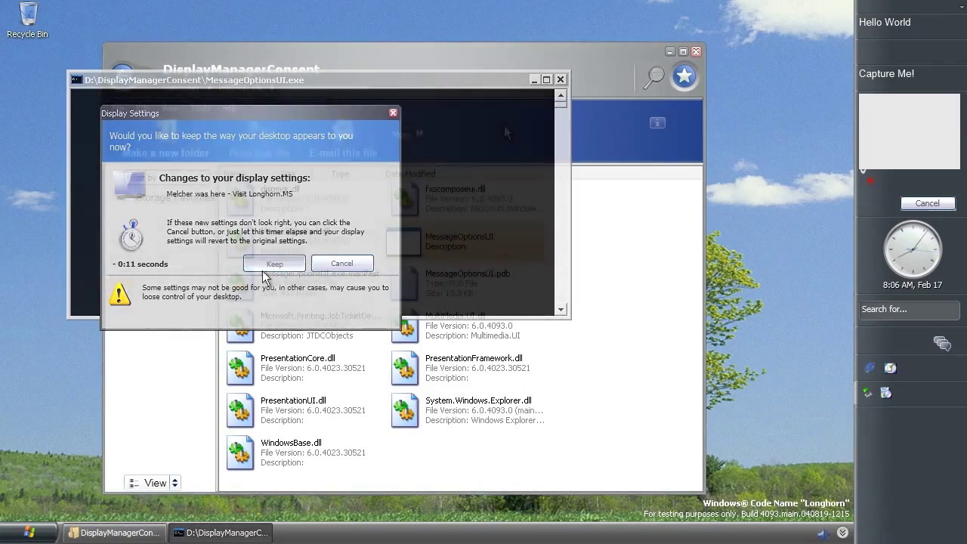
Close the folder window, launch powercpl.exe from Run, and maximize Power Settings
{"action": "left_click", "coordinate": [696, 51]}
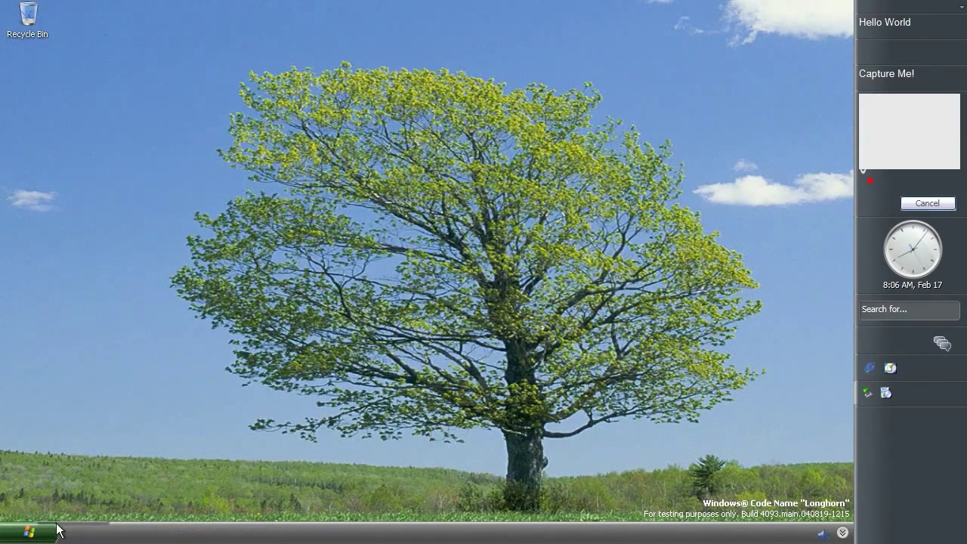
{"action": "left_click", "coordinate": [29, 533]}
{"action": "left_click", "coordinate": [196, 477]}
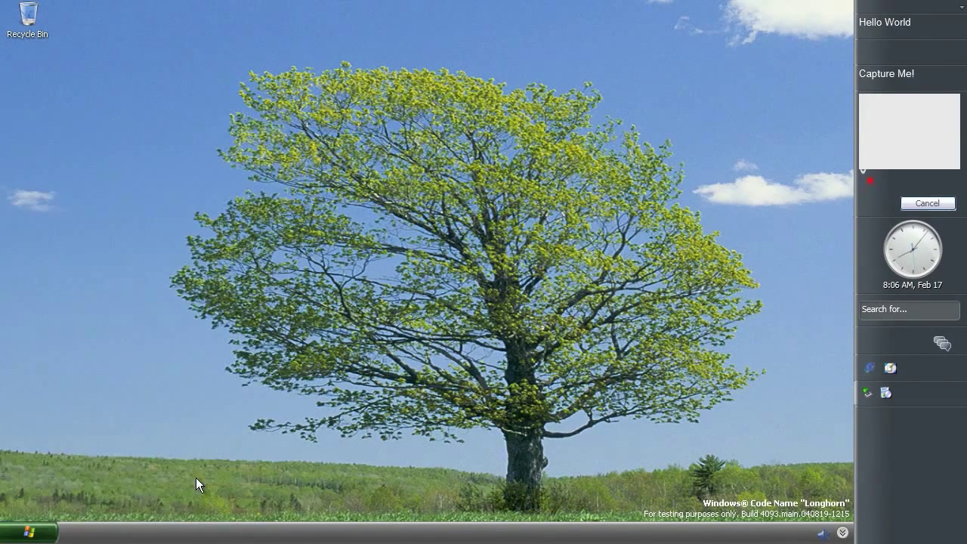
{"action": "left_click_drag", "start_coordinate": [130, 452], "coordinate": [190, 452]}
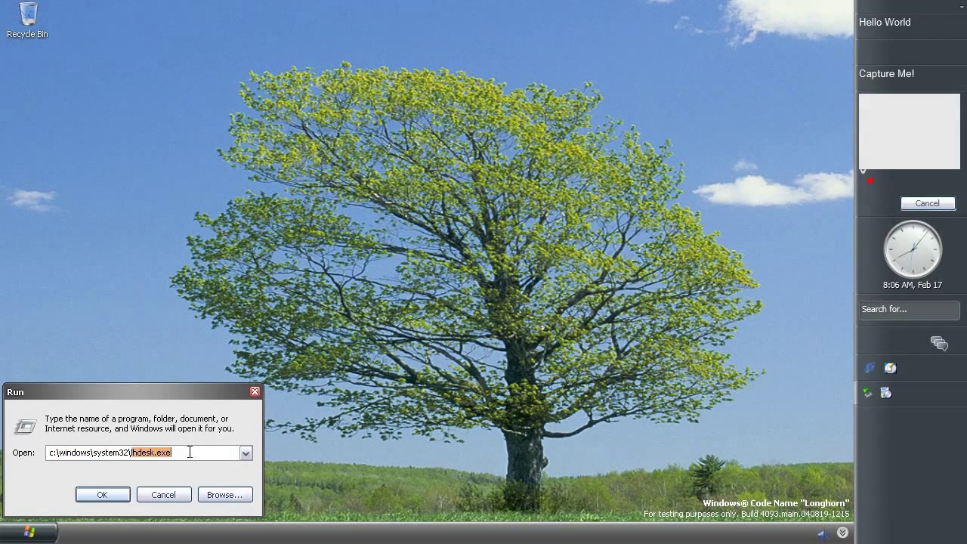
{"action": "type", "text": "powercpl.exe"}
{"action": "key", "text": "Return"}
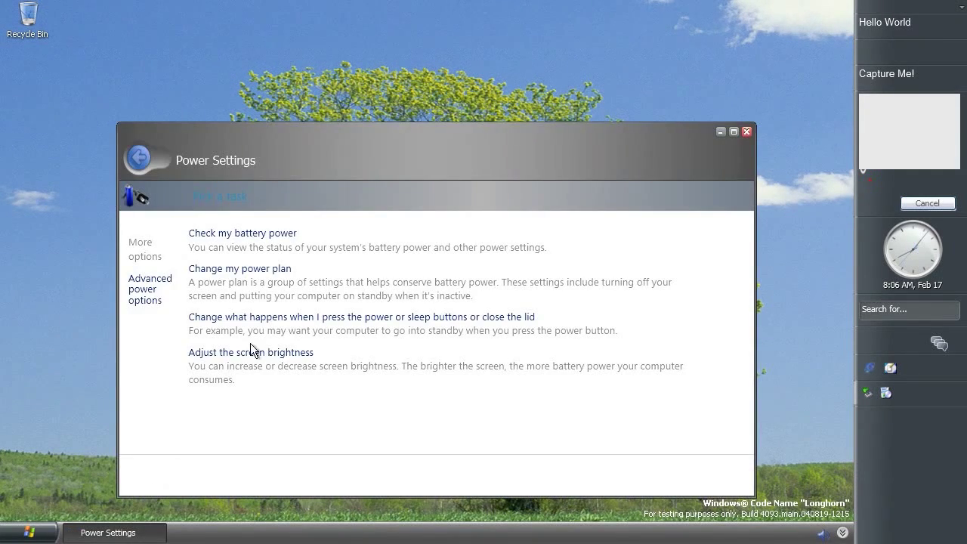
{"action": "left_click", "coordinate": [733, 132]}
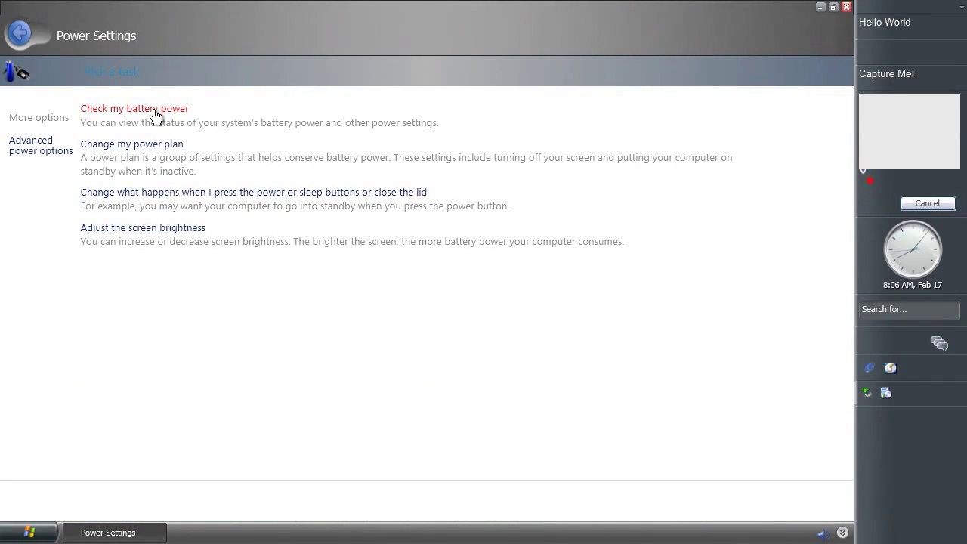
Browse battery status, power plan and power button pages past the exceptions, then open screen brightness
{"action": "left_click", "coordinate": [154, 110]}
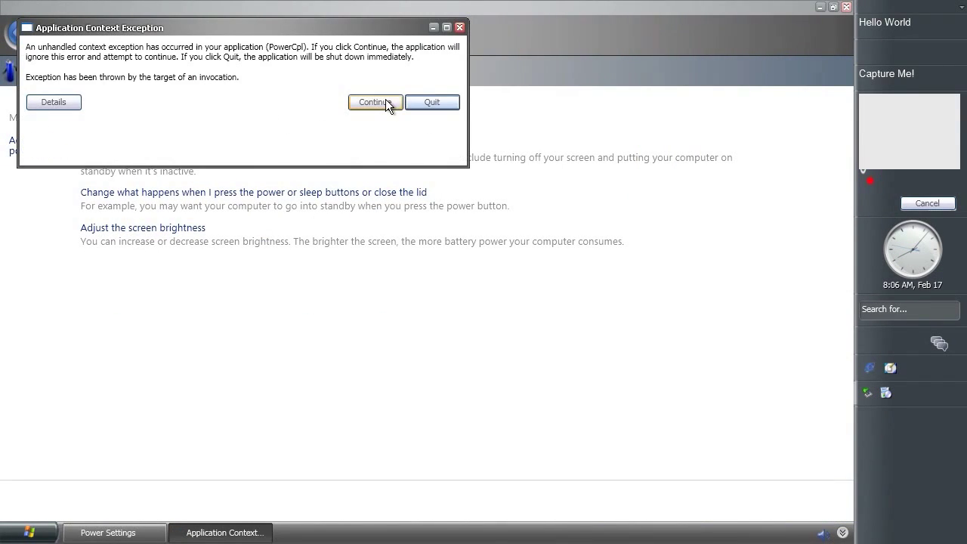
{"action": "left_click", "coordinate": [386, 100]}
{"action": "left_click", "coordinate": [155, 143]}
{"action": "left_click", "coordinate": [392, 120]}
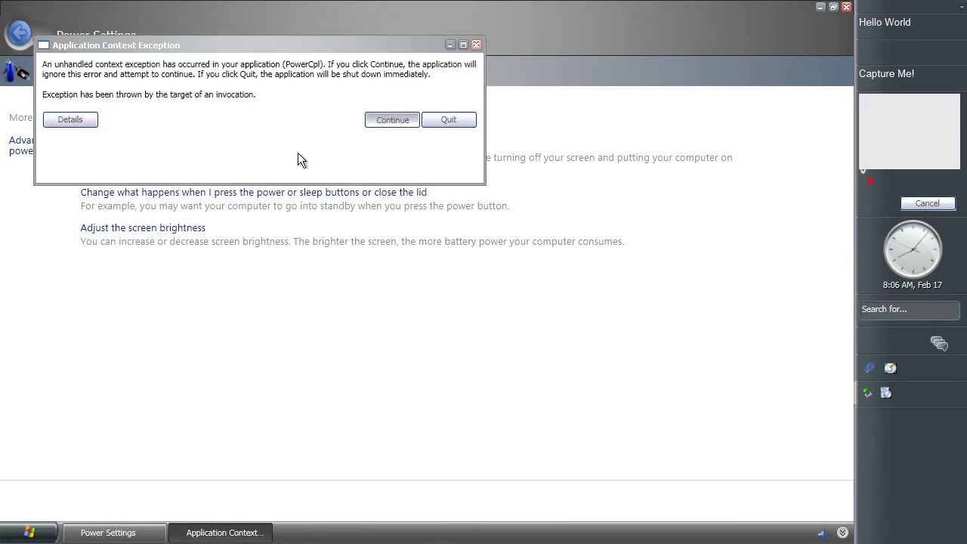
{"action": "left_click", "coordinate": [291, 193]}
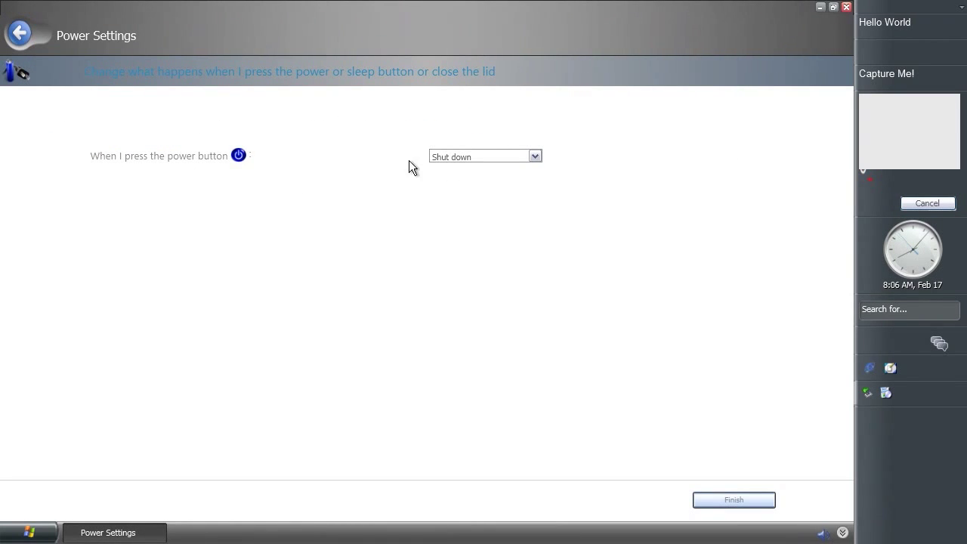
{"action": "left_click", "coordinate": [445, 156]}
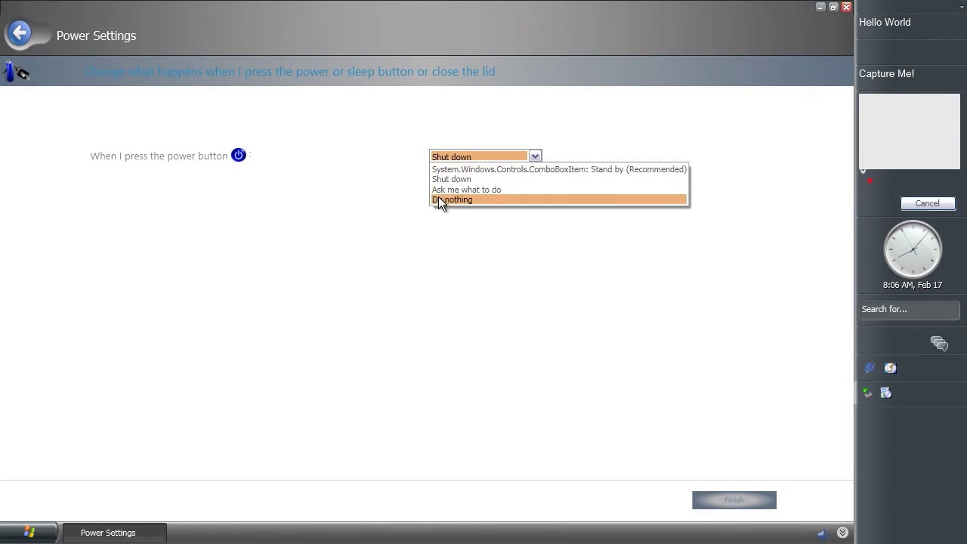
{"action": "left_click", "coordinate": [22, 34]}
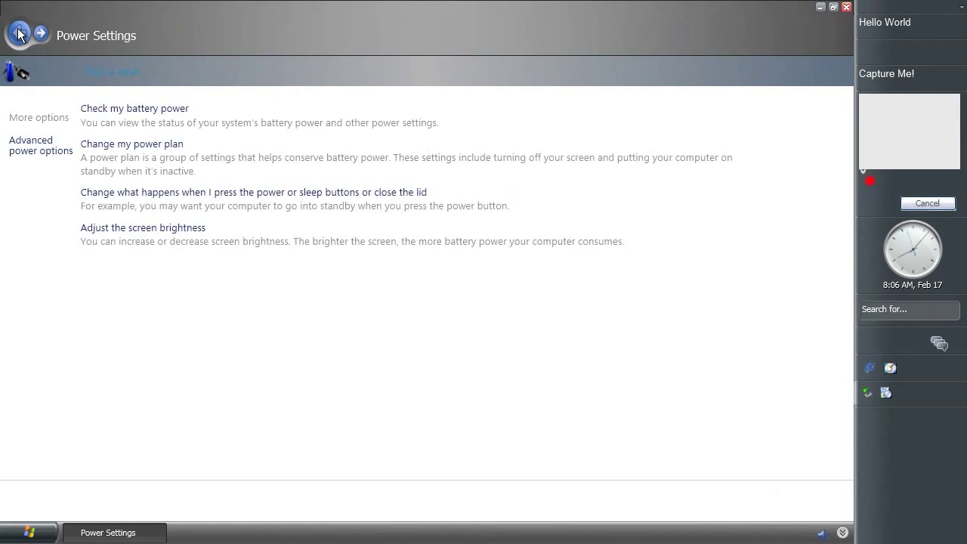
{"action": "left_click", "coordinate": [133, 229]}
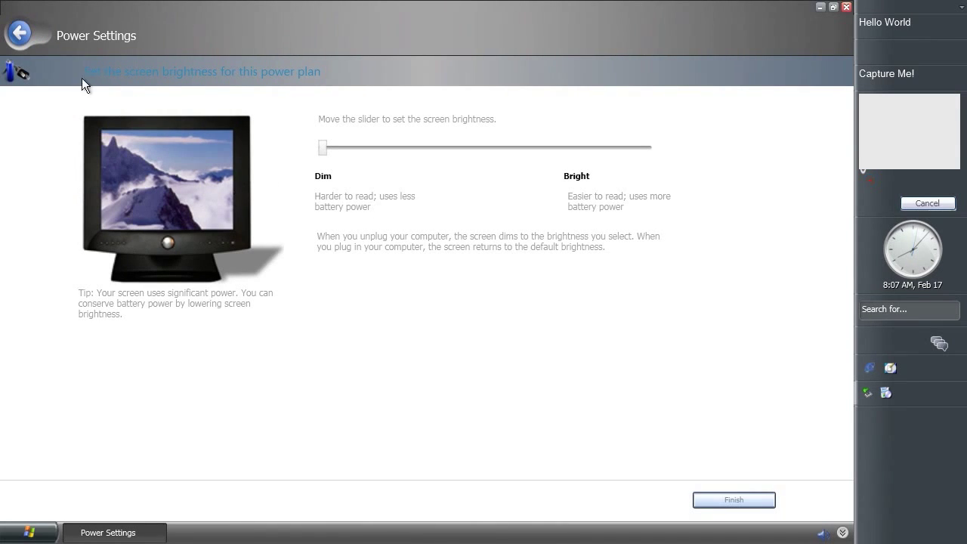
Look through the advanced power options: password protection, UPS, hibernation and automatic wake
{"action": "left_click", "coordinate": [19, 34]}
{"action": "left_click", "coordinate": [32, 145]}
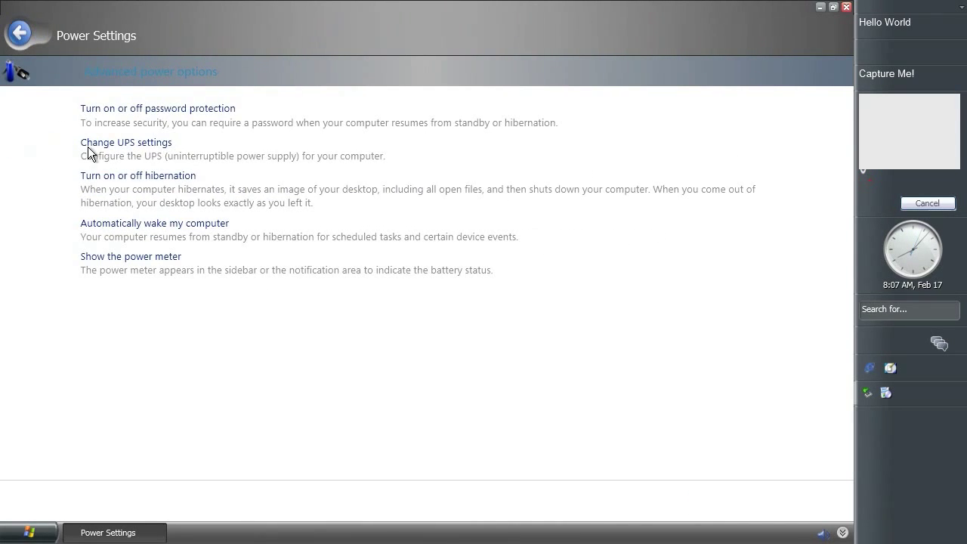
{"action": "left_click", "coordinate": [227, 109]}
{"action": "left_click", "coordinate": [21, 34]}
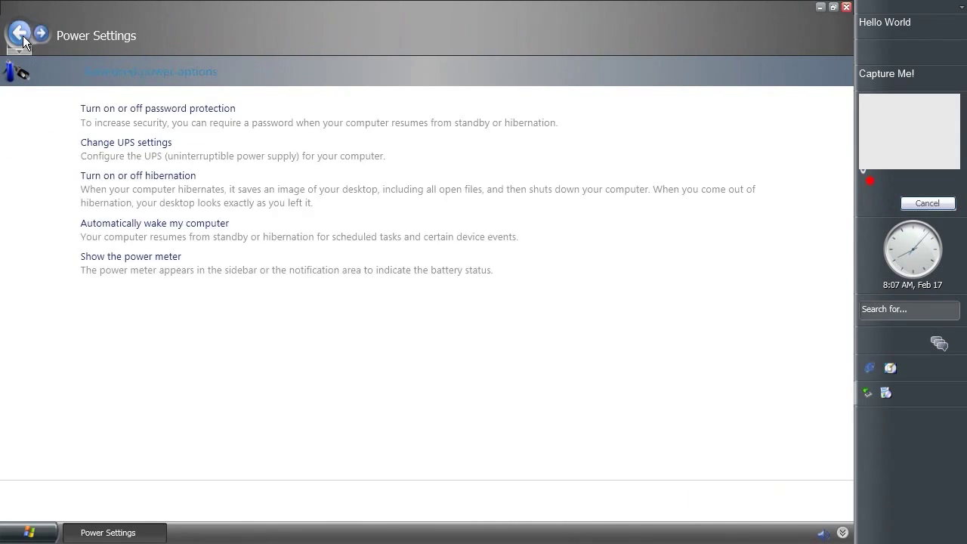
{"action": "left_click", "coordinate": [106, 144]}
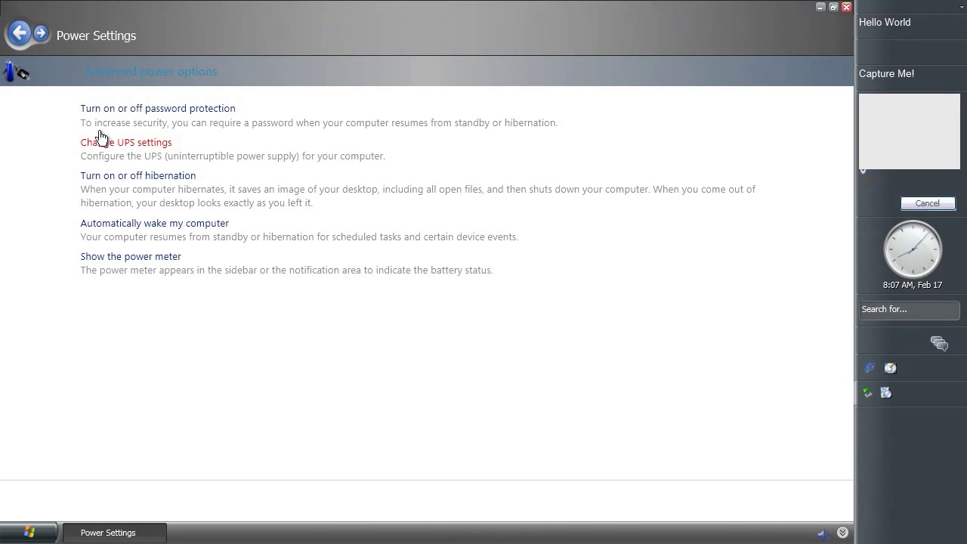
{"action": "left_click", "coordinate": [23, 35]}
{"action": "left_click", "coordinate": [130, 179]}
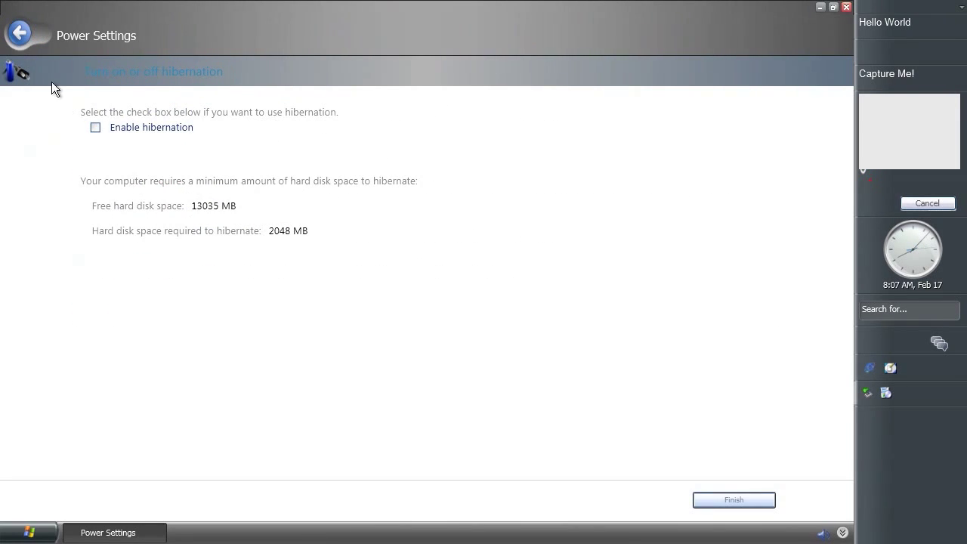
{"action": "left_click", "coordinate": [23, 34]}
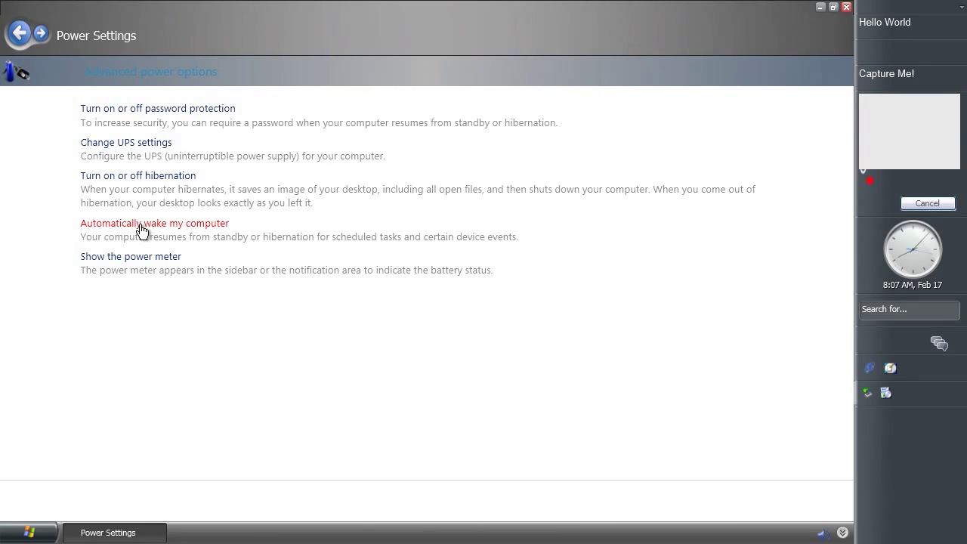
{"action": "left_click", "coordinate": [141, 225]}
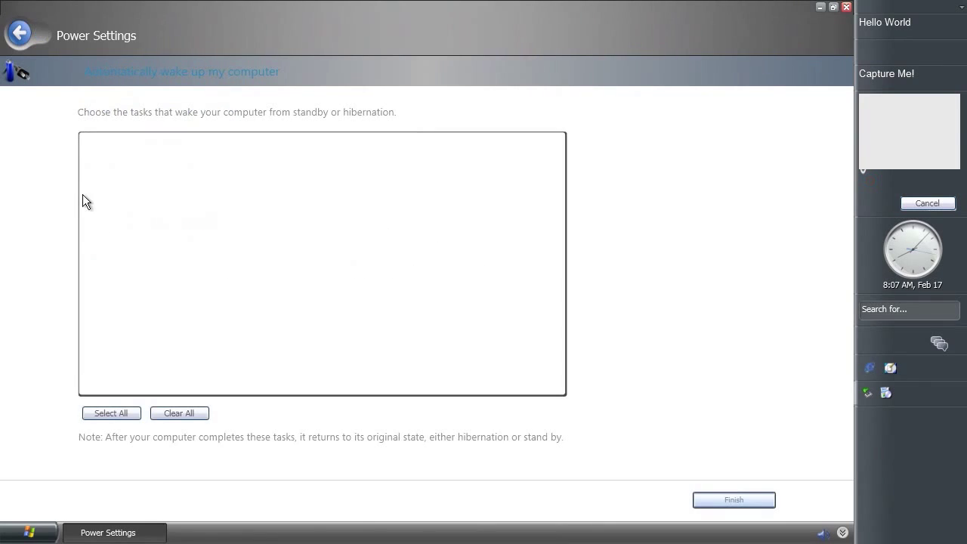
{"action": "left_click", "coordinate": [22, 34]}
Set the power meter to Always show, finish, and close Power Settings
{"action": "left_click", "coordinate": [129, 257]}
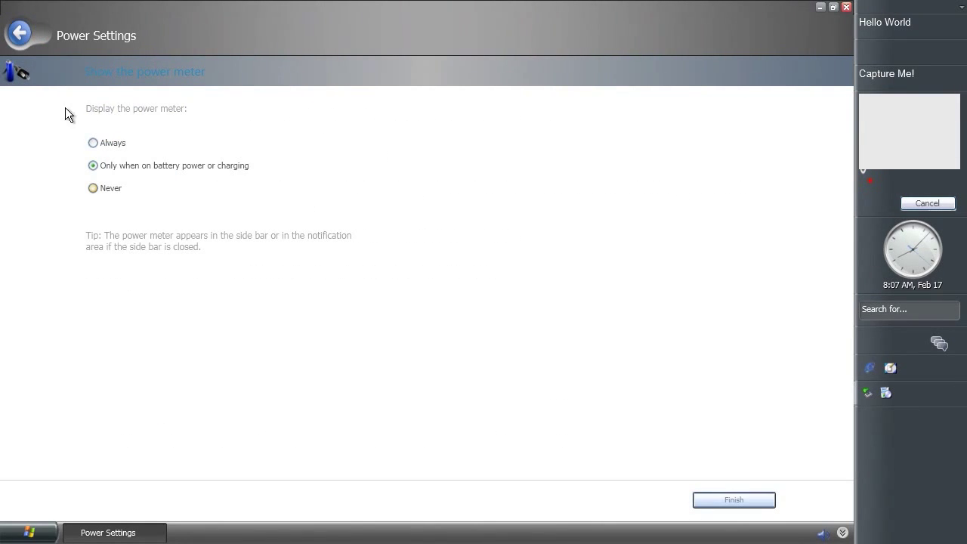
{"action": "left_click", "coordinate": [102, 142]}
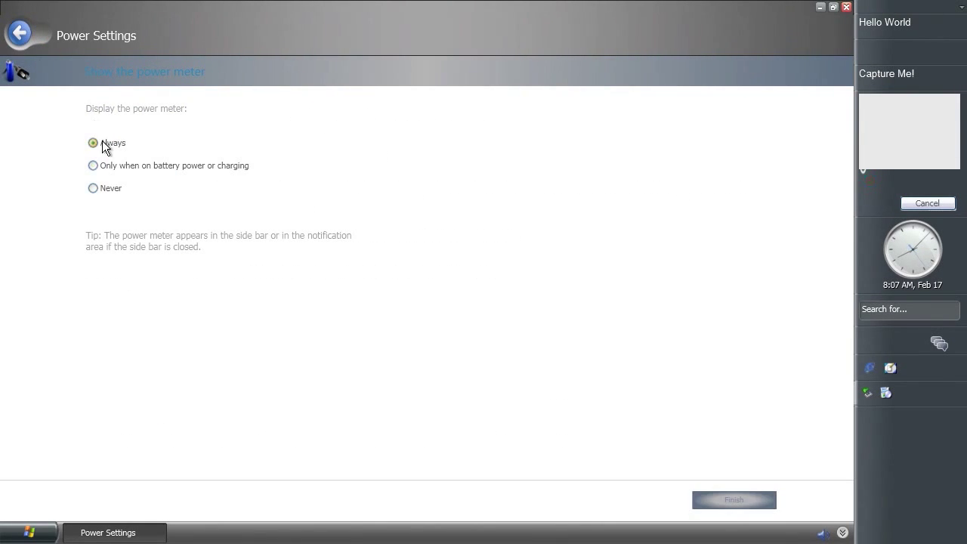
{"action": "left_click", "coordinate": [706, 502]}
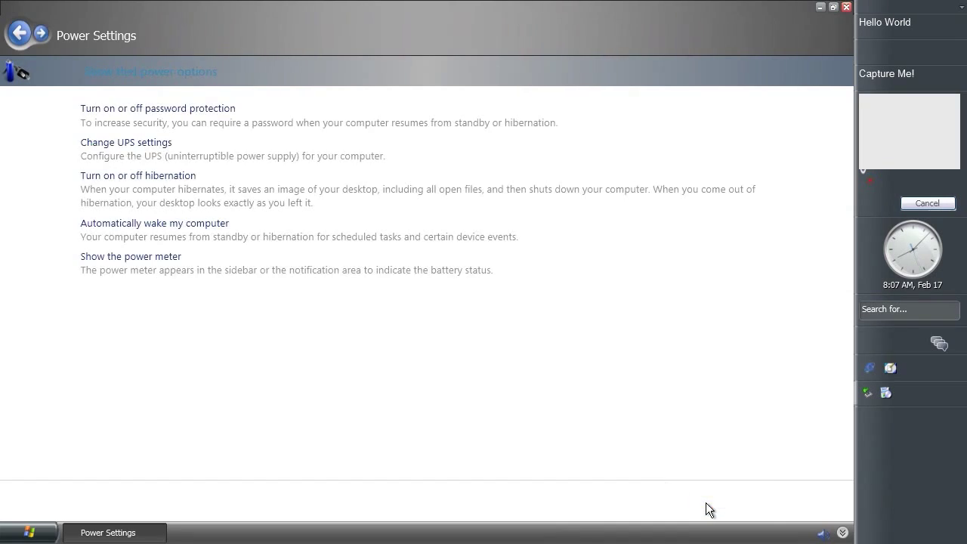
{"action": "left_click", "coordinate": [847, 8]}
Open Run and replace the previous command with wpwizard.exe
{"action": "left_click", "coordinate": [29, 533]}
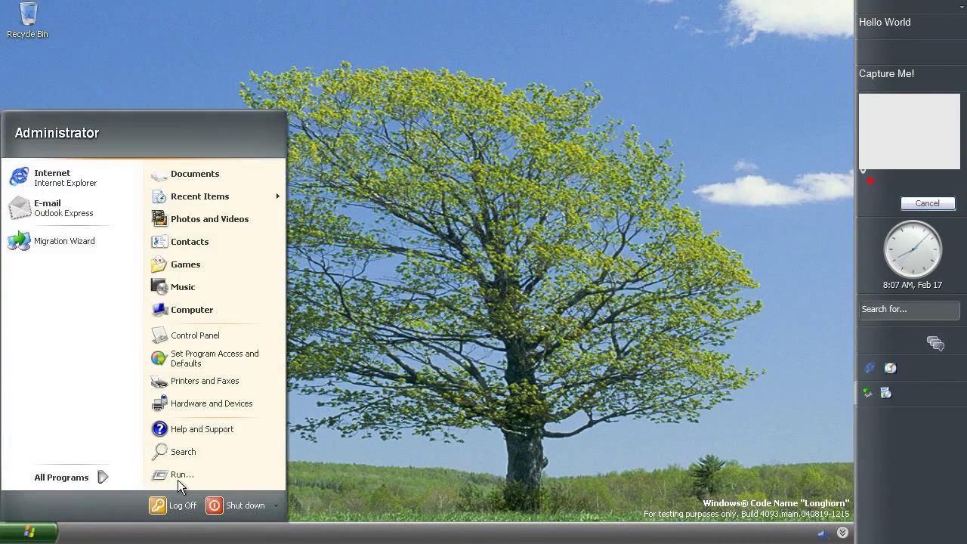
{"action": "left_click", "coordinate": [179, 476]}
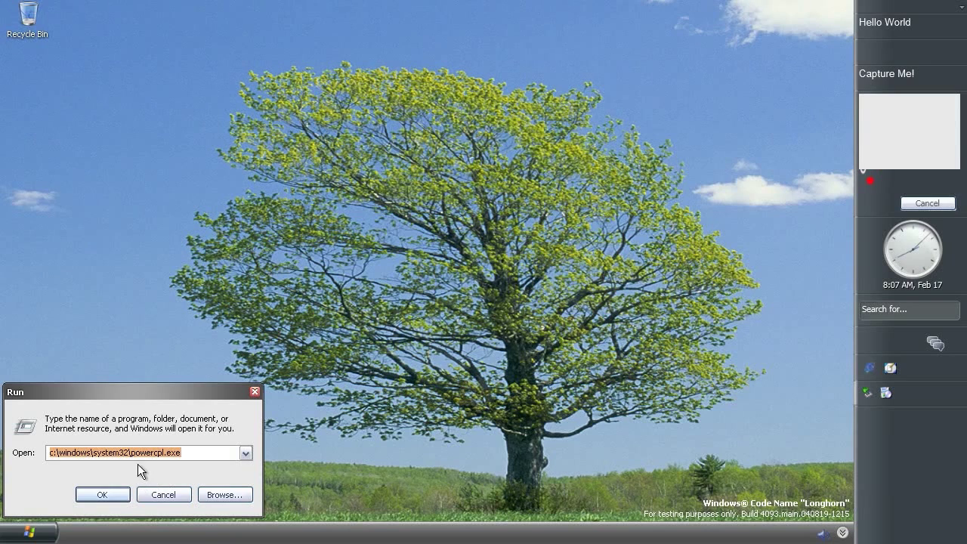
{"action": "left_click_drag", "start_coordinate": [132, 452], "coordinate": [208, 453]}
{"action": "type", "text": "wpwizard"}
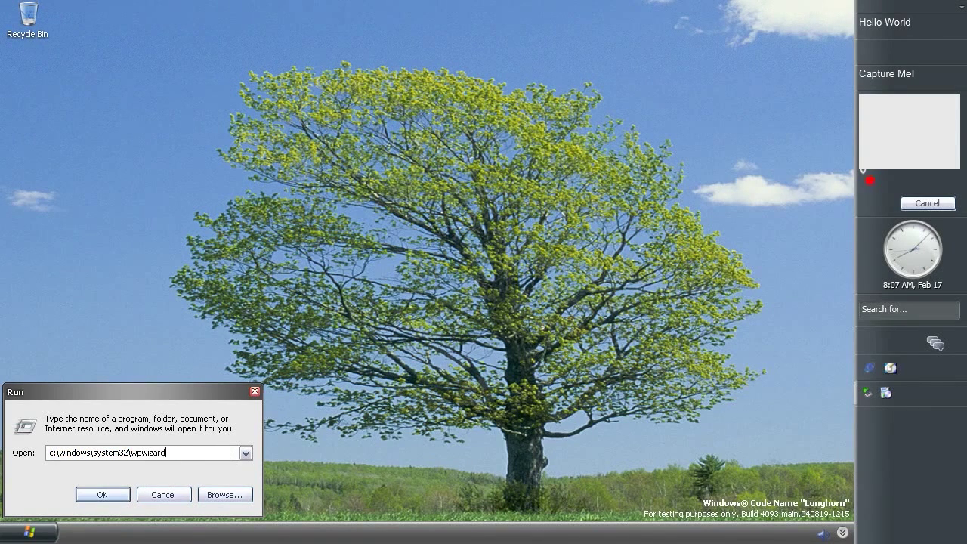
{"action": "type", "text": ".exe"}
Launch wpwizard.exe and browse its other-computers, network projector and computers-and-projector pages
{"action": "left_click", "coordinate": [95, 498]}
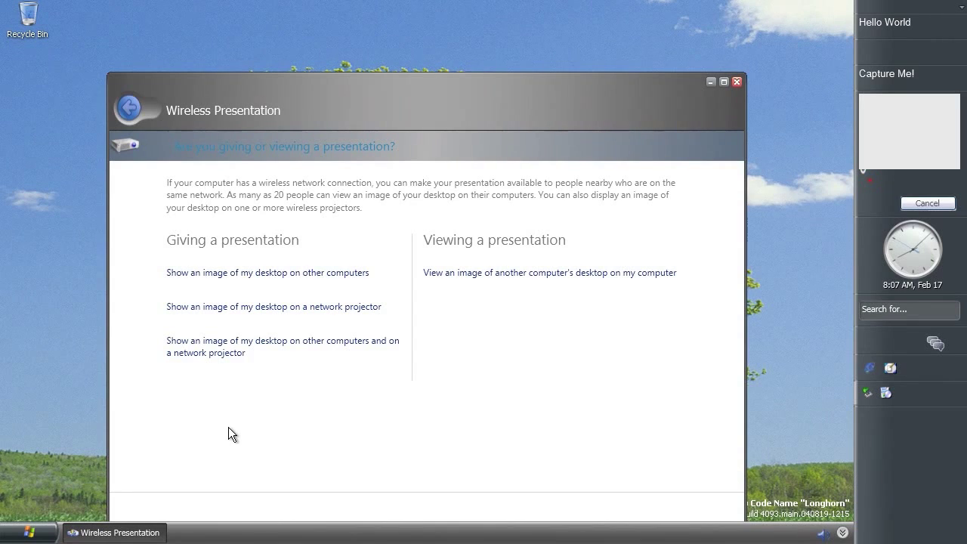
{"action": "left_click_drag", "start_coordinate": [446, 80], "coordinate": [461, 65]}
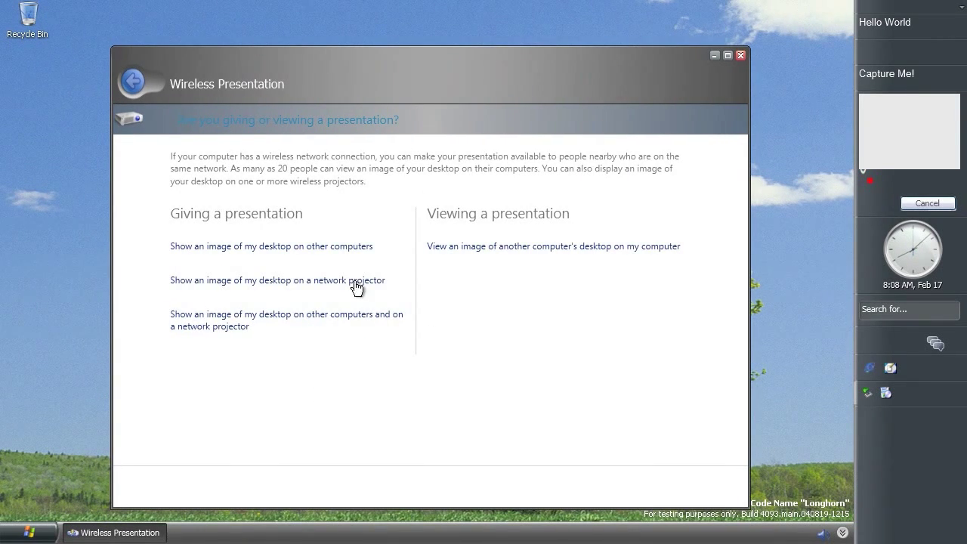
{"action": "left_click", "coordinate": [277, 245]}
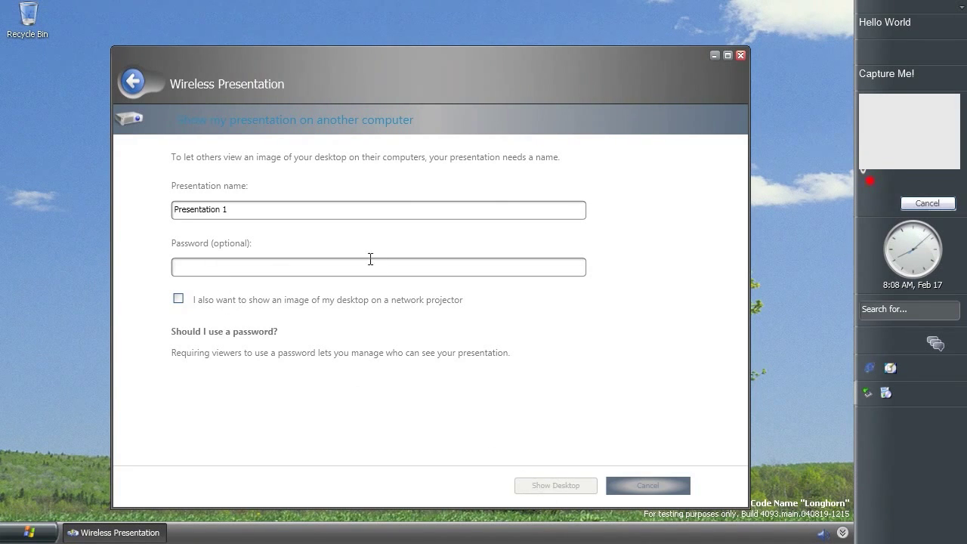
{"action": "left_click", "coordinate": [133, 81]}
{"action": "left_click", "coordinate": [228, 279]}
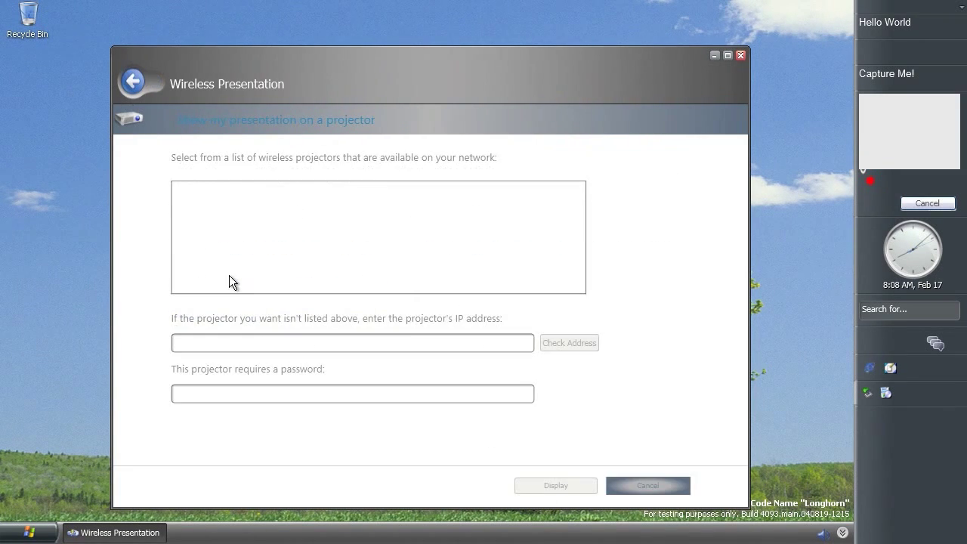
{"action": "left_click", "coordinate": [136, 90]}
{"action": "left_click", "coordinate": [229, 319]}
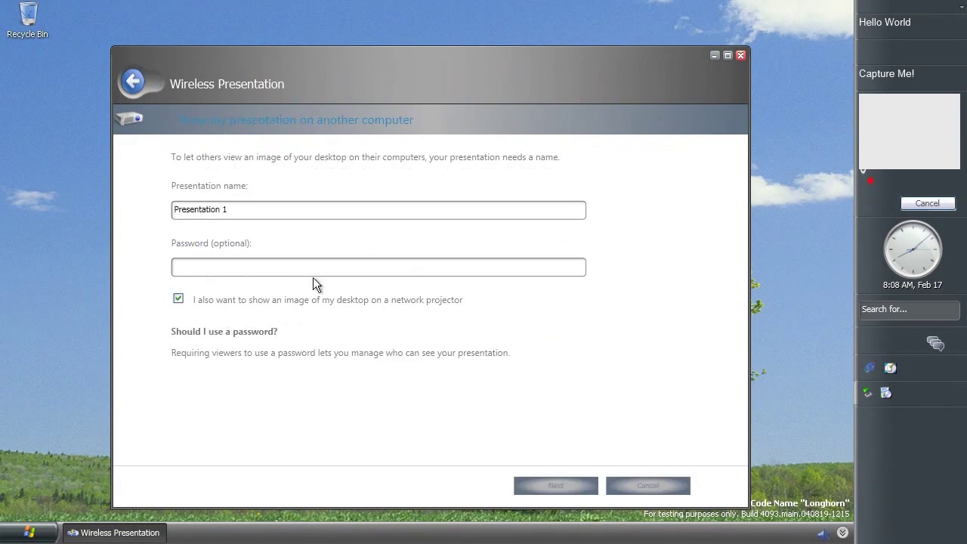
{"action": "left_click", "coordinate": [132, 81]}
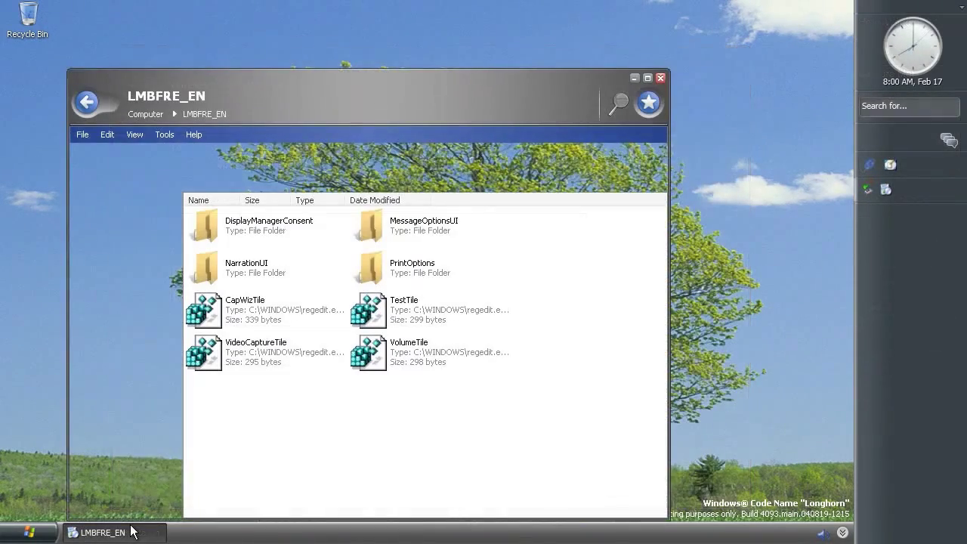
Run MessageOptionsUI.exe from its folder, move the Message Options dialog aside, then close it
{"action": "double_click", "coordinate": [390, 240]}
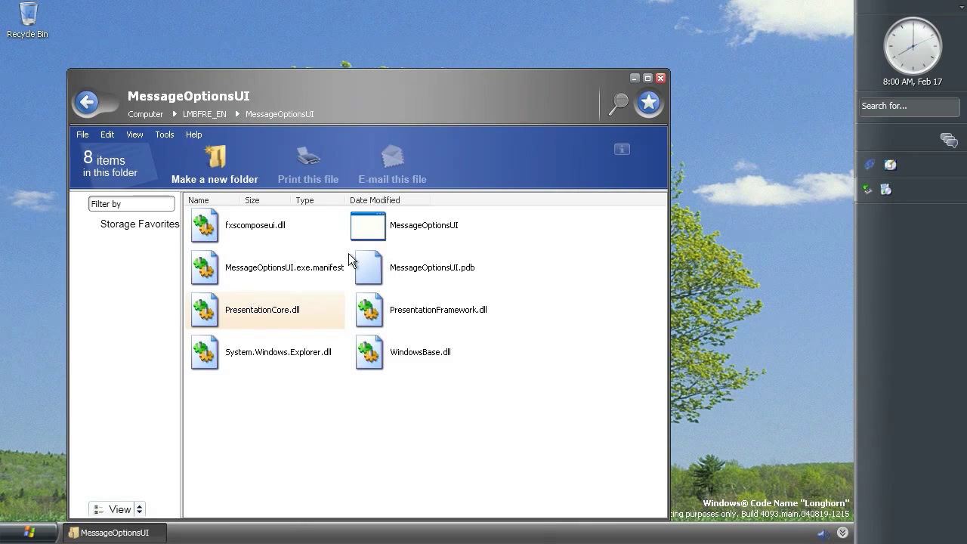
{"action": "double_click", "coordinate": [376, 242]}
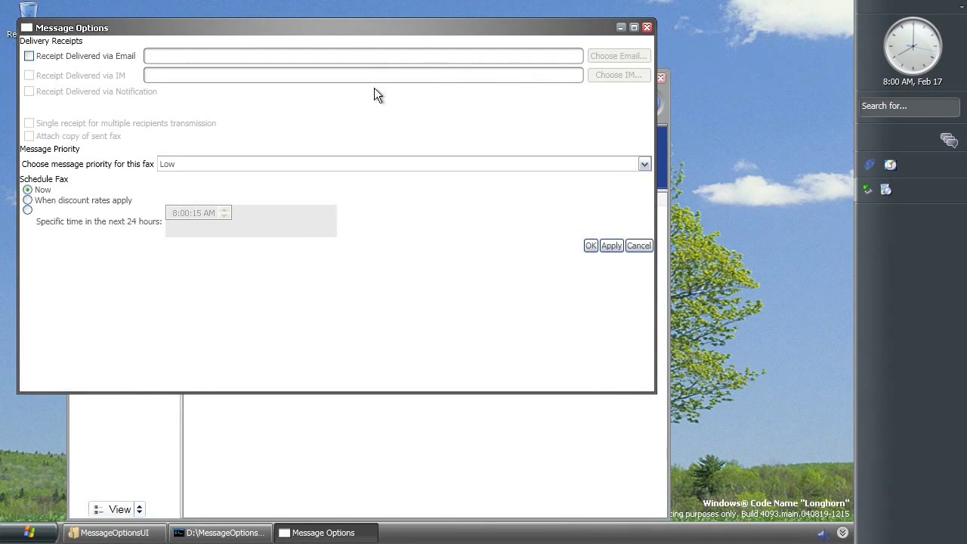
{"action": "left_click_drag", "start_coordinate": [355, 28], "coordinate": [456, 168]}
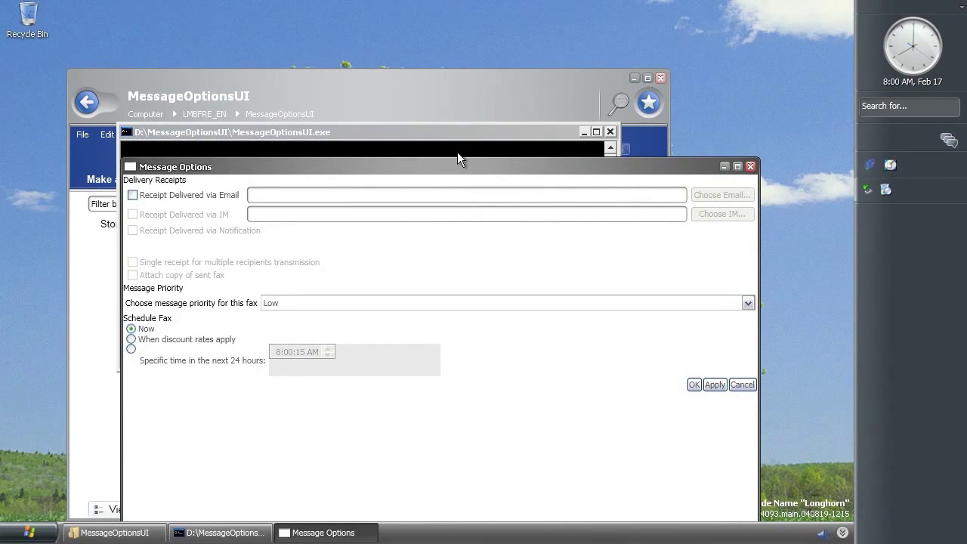
{"action": "left_click", "coordinate": [750, 153]}
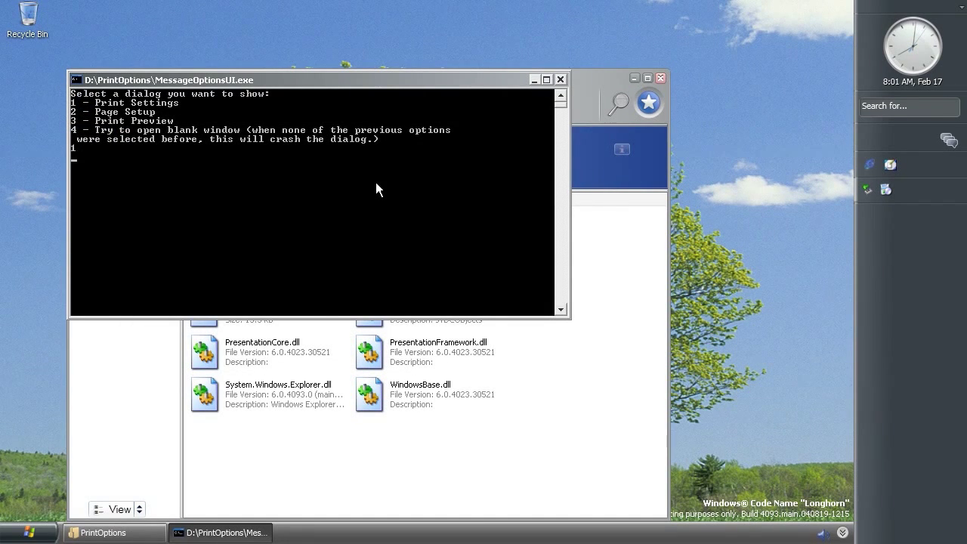
Enter choice 1 to show Print Settings, then close it
{"action": "key", "text": "Return"}
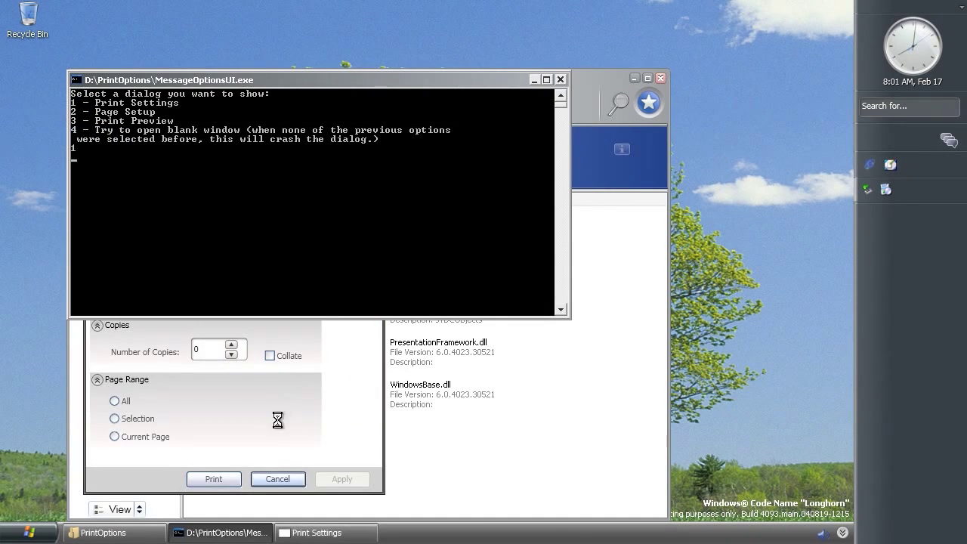
{"action": "left_click", "coordinate": [263, 455]}
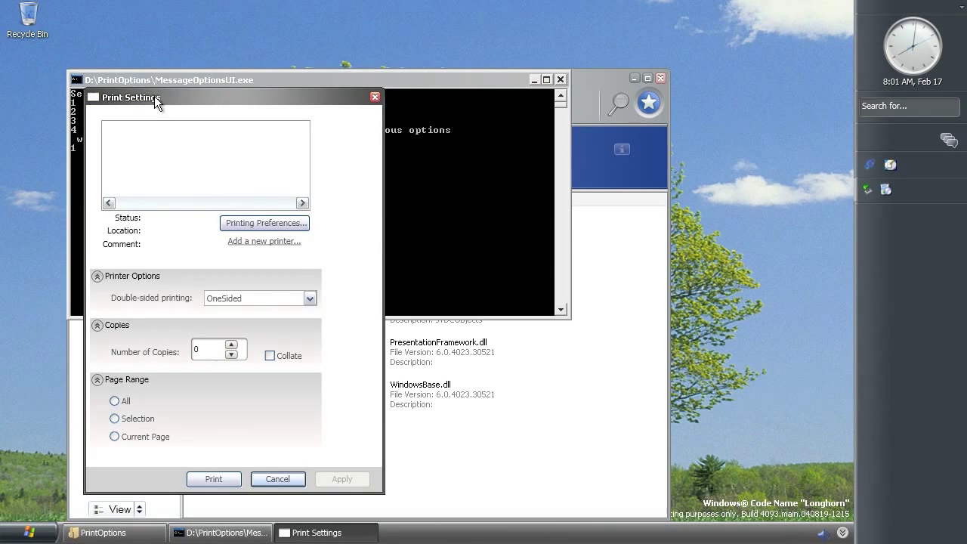
{"action": "left_click_drag", "start_coordinate": [372, 81], "coordinate": [568, 52]}
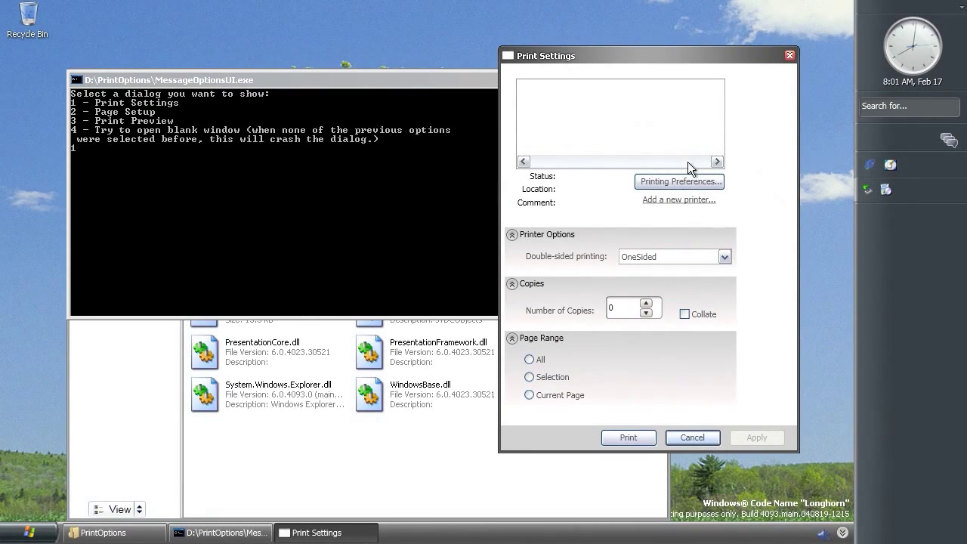
{"action": "left_click", "coordinate": [789, 56]}
Enter choice 2 in the console to show Page Setup, then cancel it
{"action": "left_click", "coordinate": [261, 221]}
{"action": "key", "text": "Escape"}
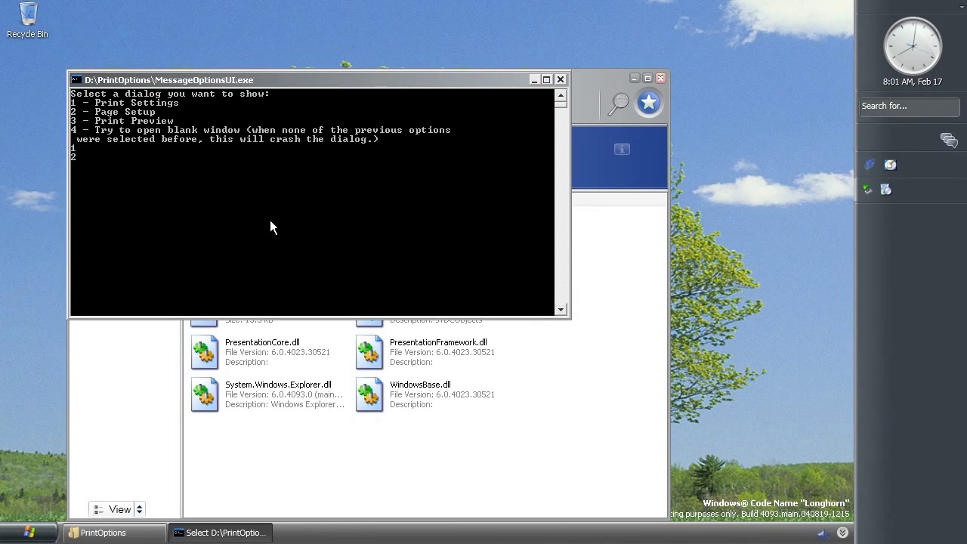
{"action": "type", "text": "2"}
{"action": "key", "text": "Return"}
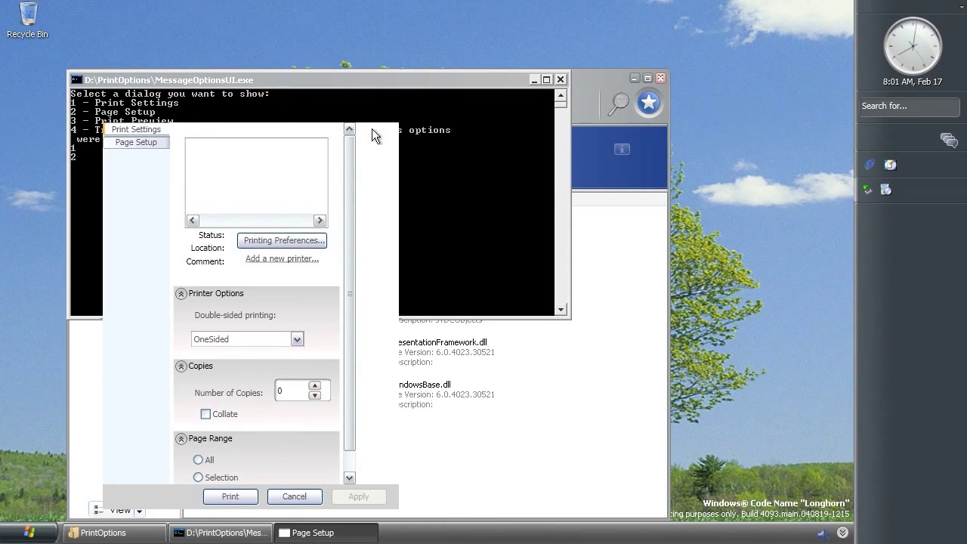
{"action": "left_click_drag", "start_coordinate": [365, 113], "coordinate": [484, 99]}
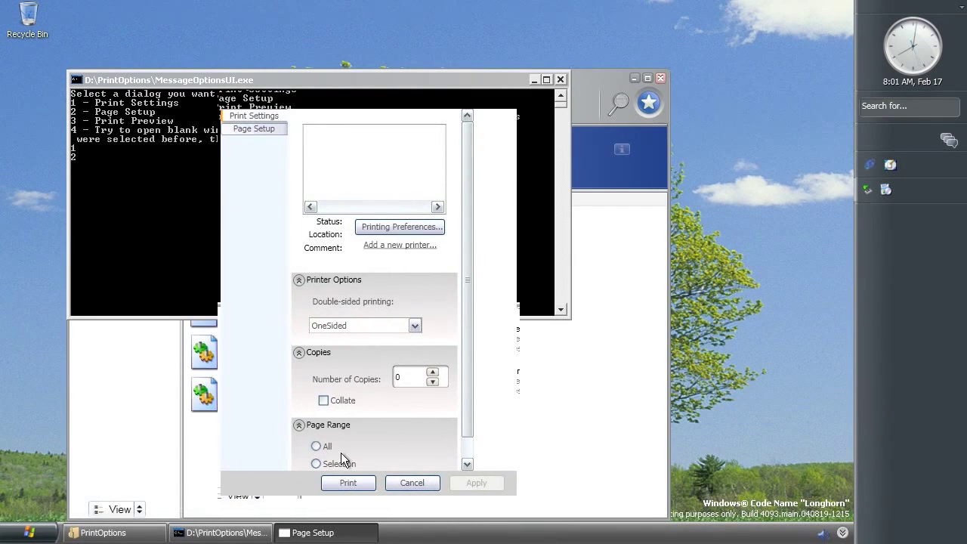
{"action": "left_click", "coordinate": [407, 482]}
Enter choice 3 for Print Preview and switch between its page setup and printer settings tabs
{"action": "left_click", "coordinate": [189, 213]}
{"action": "key", "text": "Escape"}
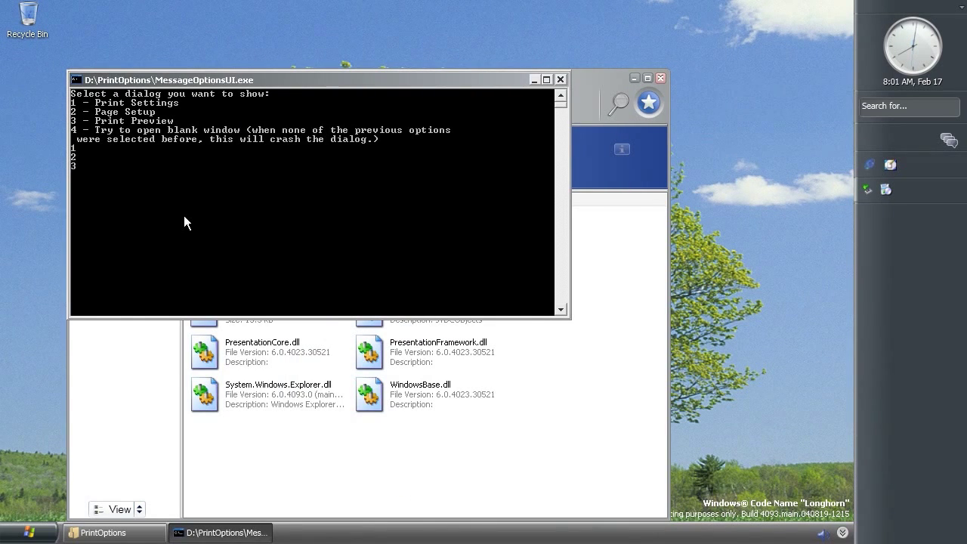
{"action": "type", "text": "3"}
{"action": "key", "text": "Return"}
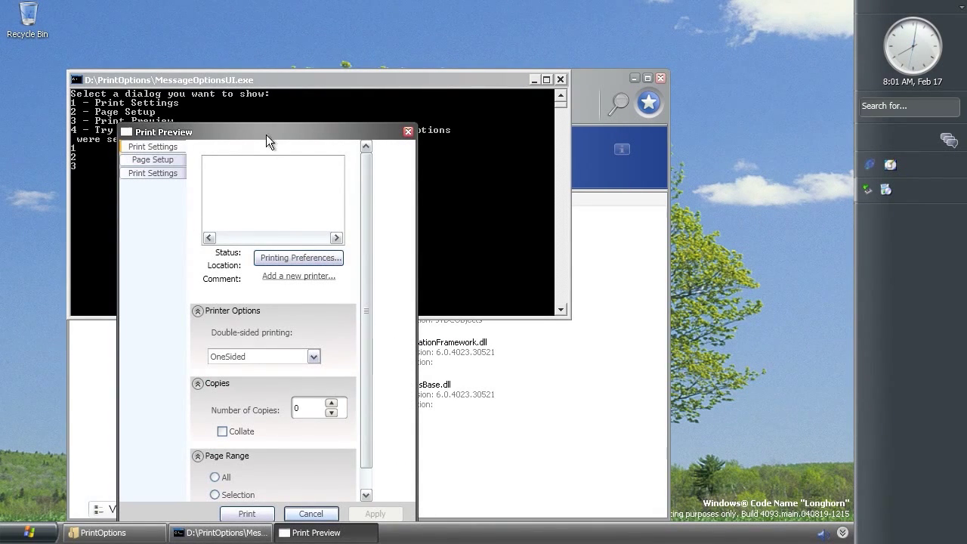
{"action": "left_click_drag", "start_coordinate": [264, 134], "coordinate": [426, 91]}
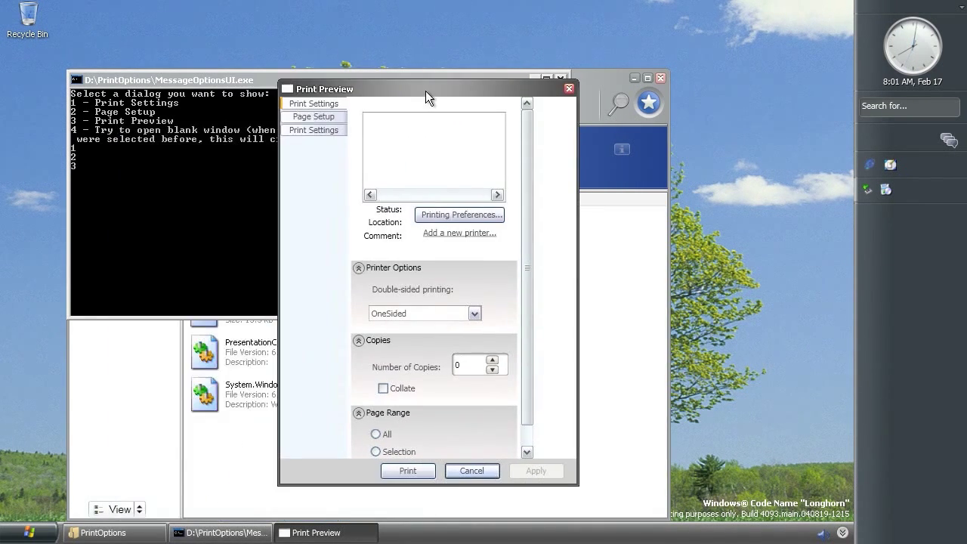
{"action": "left_click", "coordinate": [330, 118]}
{"action": "left_click", "coordinate": [329, 130]}
{"action": "left_click", "coordinate": [329, 119]}
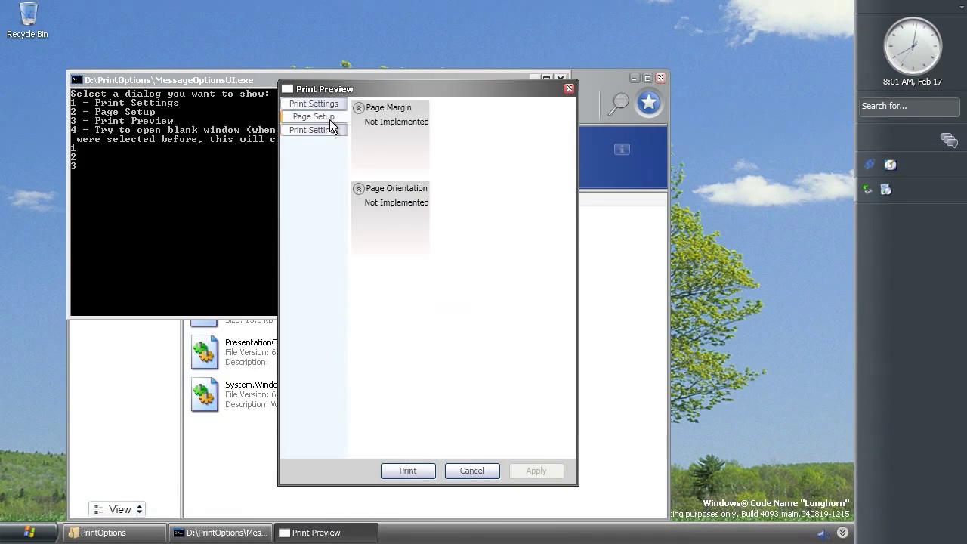
{"action": "left_click", "coordinate": [325, 106]}
{"action": "left_click", "coordinate": [323, 117]}
{"action": "left_click", "coordinate": [324, 130]}
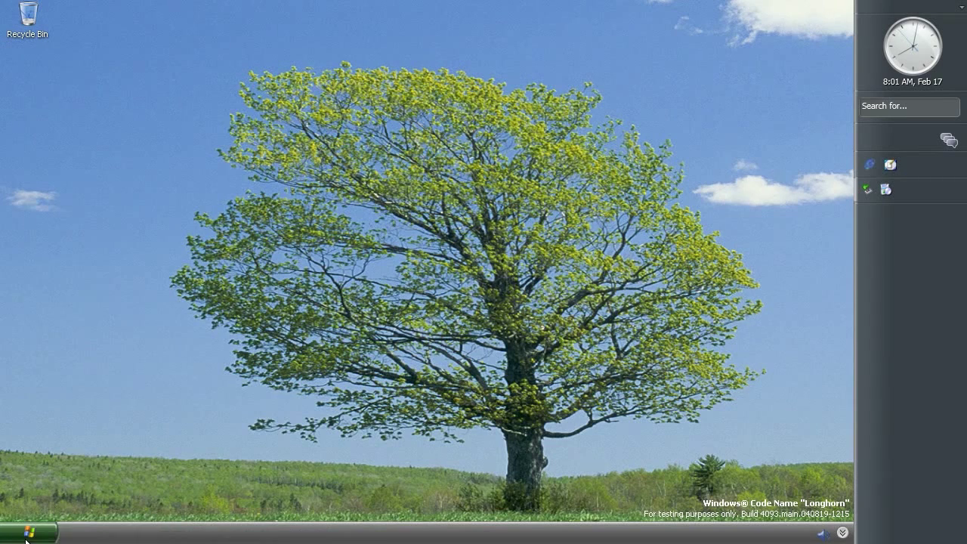
Run 'rundll32 shell32,CDWriteIsoFileRunDll' and move the Burn to Disc wizard so its buttons show
{"action": "left_click", "coordinate": [28, 532]}
{"action": "left_click", "coordinate": [175, 473]}
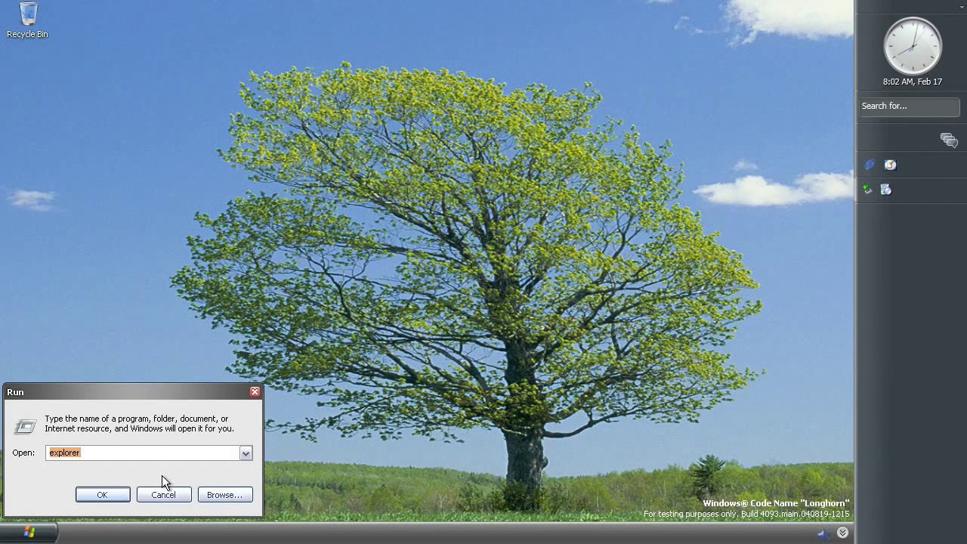
{"action": "type", "text": "rundll32 shell32,CDW"}
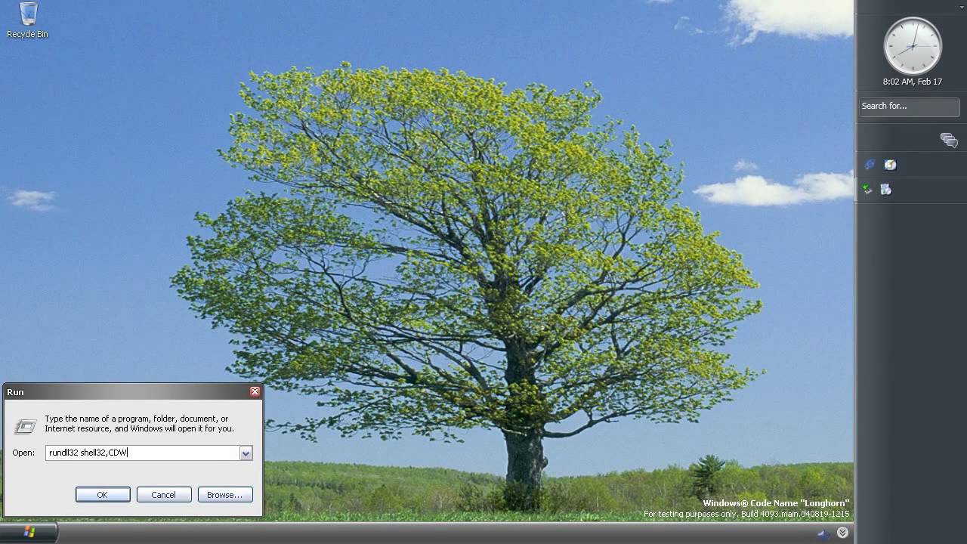
{"action": "type", "text": "riteIsoFileRunDll"}
{"action": "key", "text": "Return"}
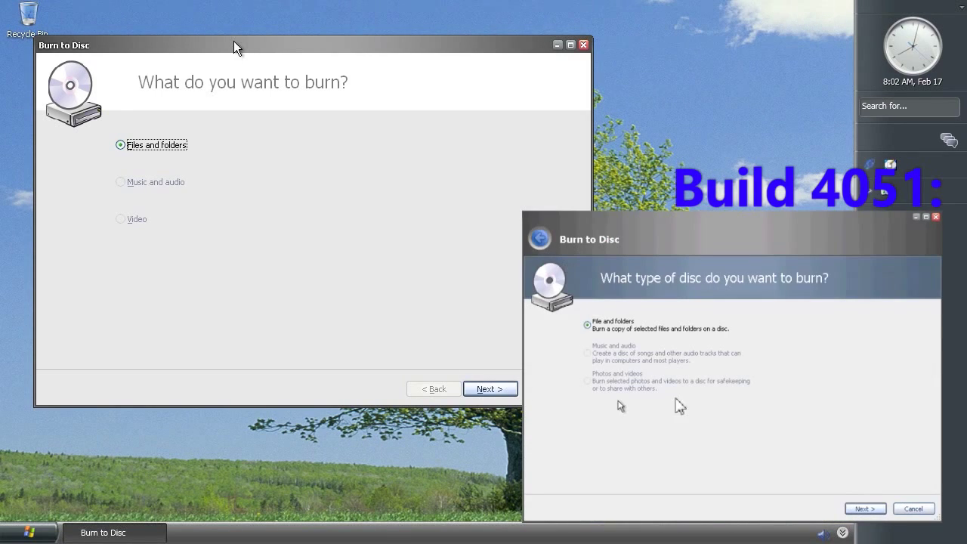
{"action": "left_click_drag", "start_coordinate": [235, 43], "coordinate": [315, 69]}
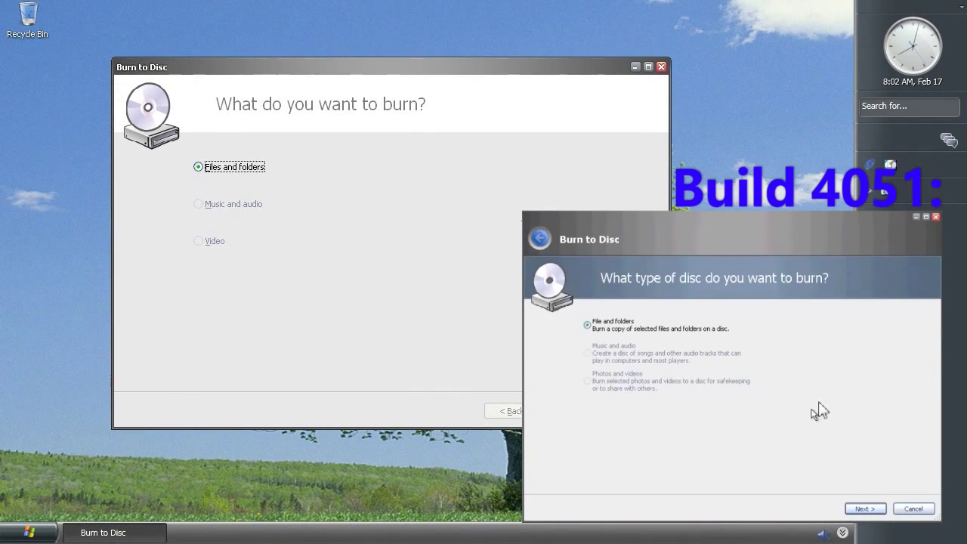
{"action": "left_click_drag", "start_coordinate": [290, 67], "coordinate": [225, 75]}
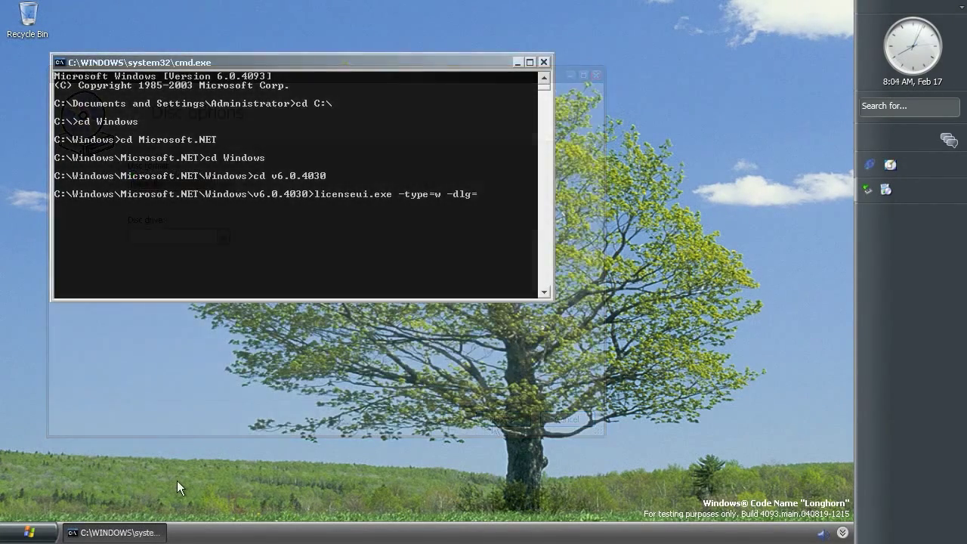
Open activation dialog 2 with licenseui.exe -type=w -dlg=2 and submit a made-up product key
{"action": "type", "text": "2"}
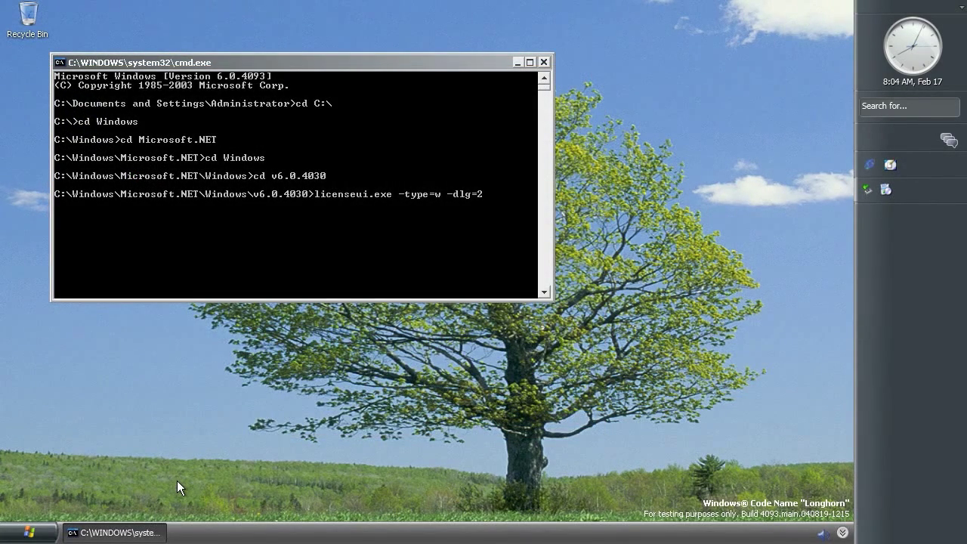
{"action": "key", "text": "Return"}
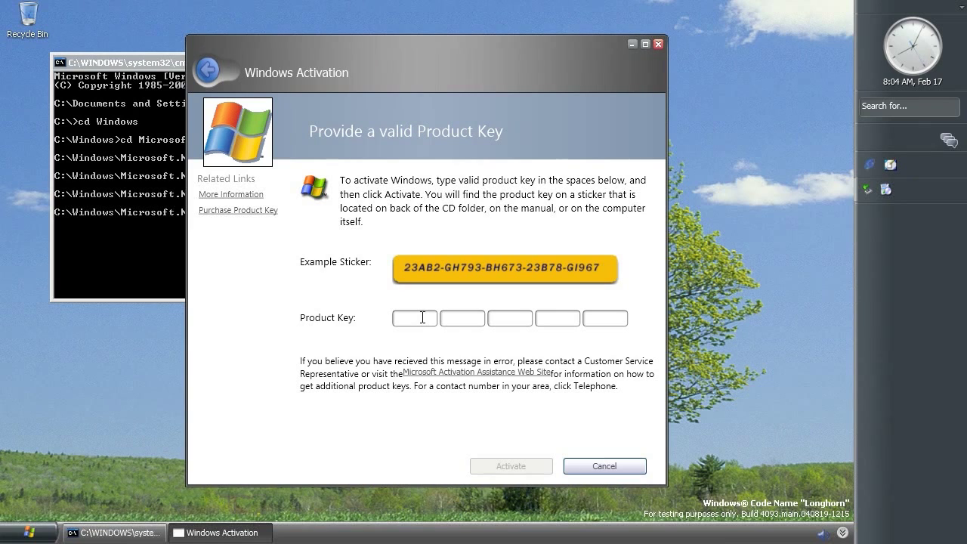
{"action": "type", "text": "HJKHJDFHDJSHDJKHFSDJFHDJK"}
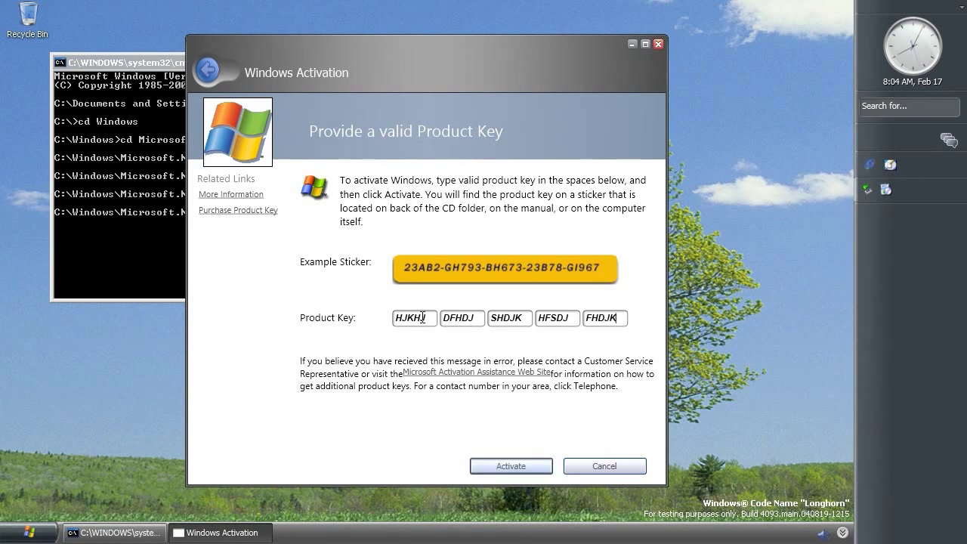
{"action": "left_click", "coordinate": [489, 470]}
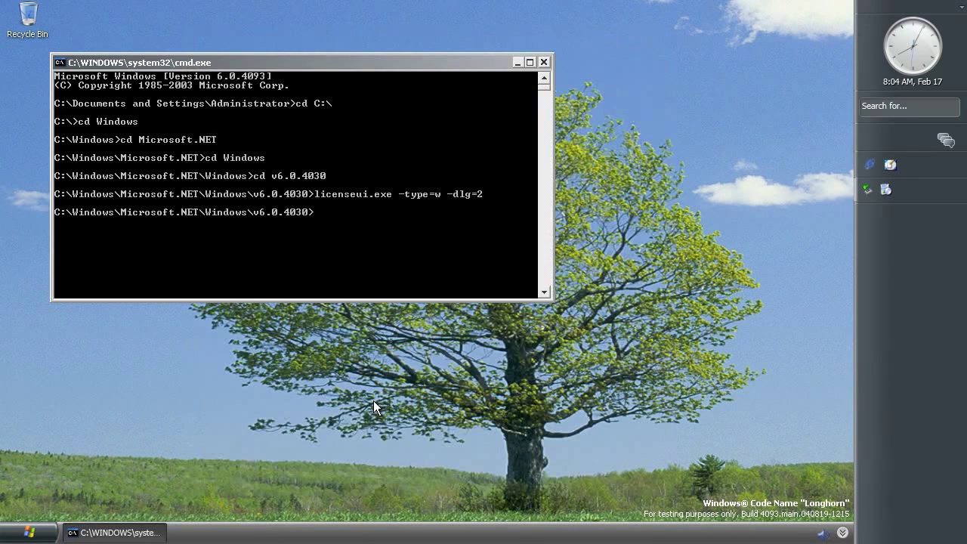
Open activation dialog 3, choose a phone-number location, then submit a new made-up product key
{"action": "key", "text": "Up"}
{"action": "key", "text": "BackSpace"}
{"action": "type", "text": "3"}
{"action": "key", "text": "Return"}
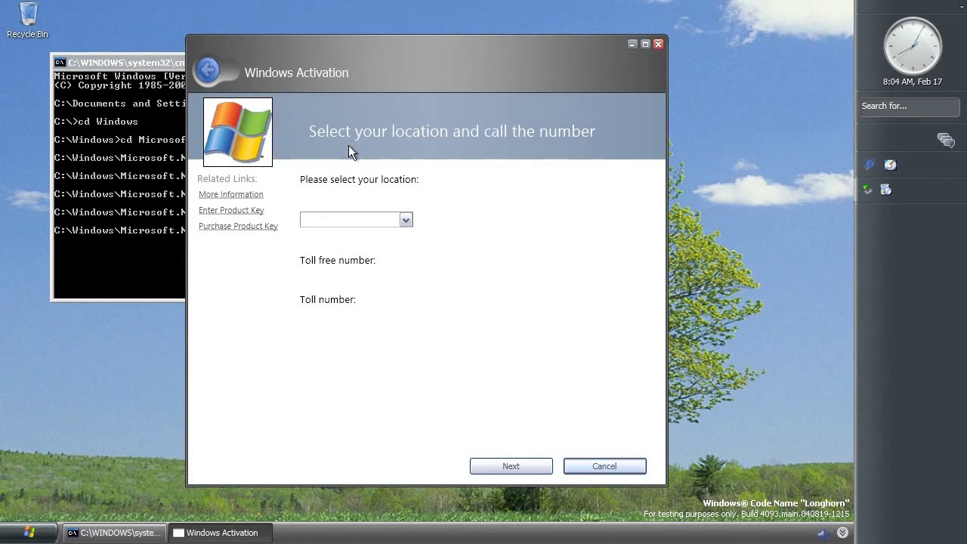
{"action": "left_click", "coordinate": [406, 220]}
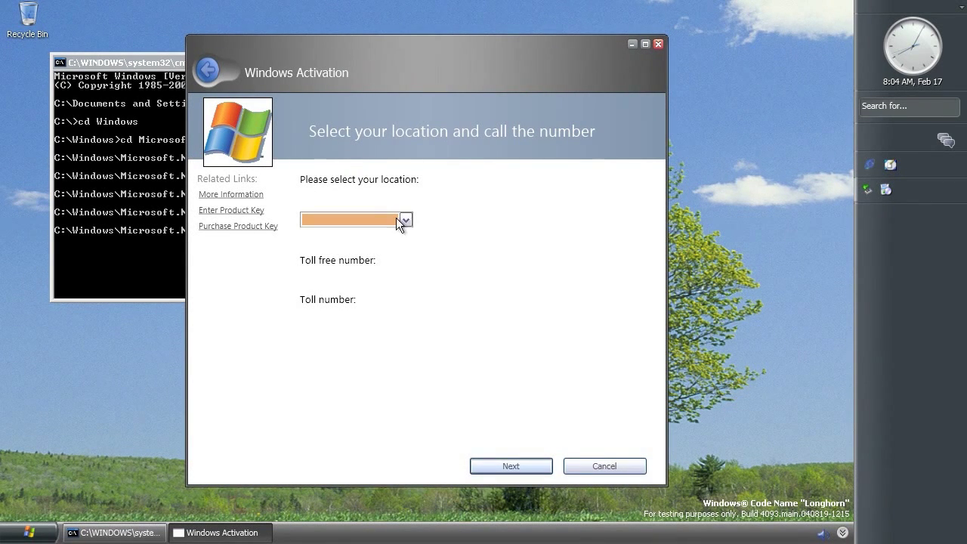
{"action": "left_click", "coordinate": [543, 470]}
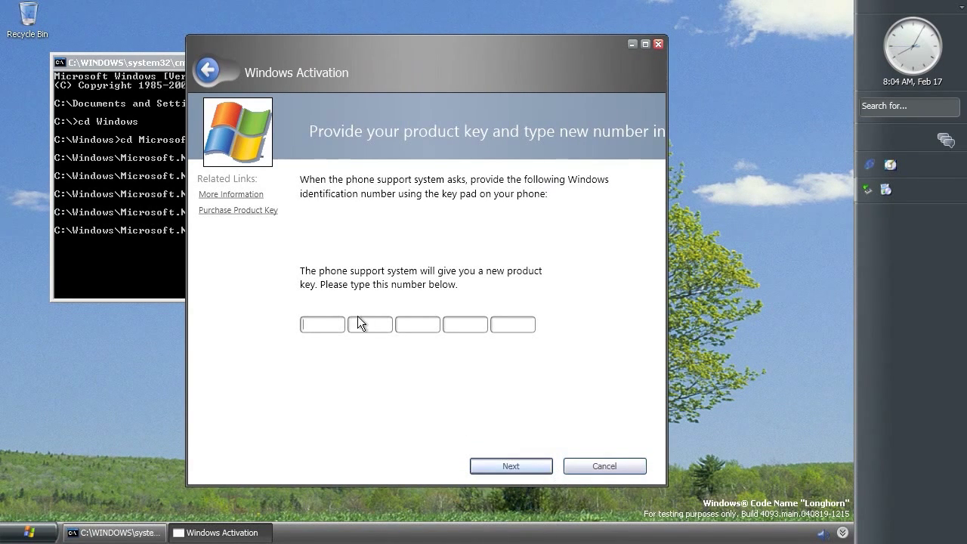
{"action": "left_click", "coordinate": [338, 326]}
{"action": "type", "text": "KJKLJKLJKLJKLJKLJKLJKLJKL"}
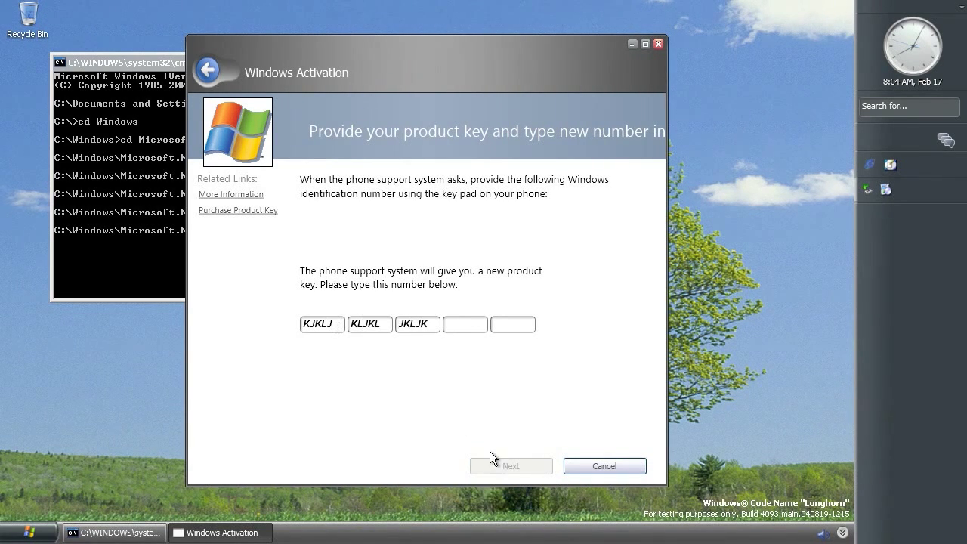
{"action": "left_click", "coordinate": [490, 465]}
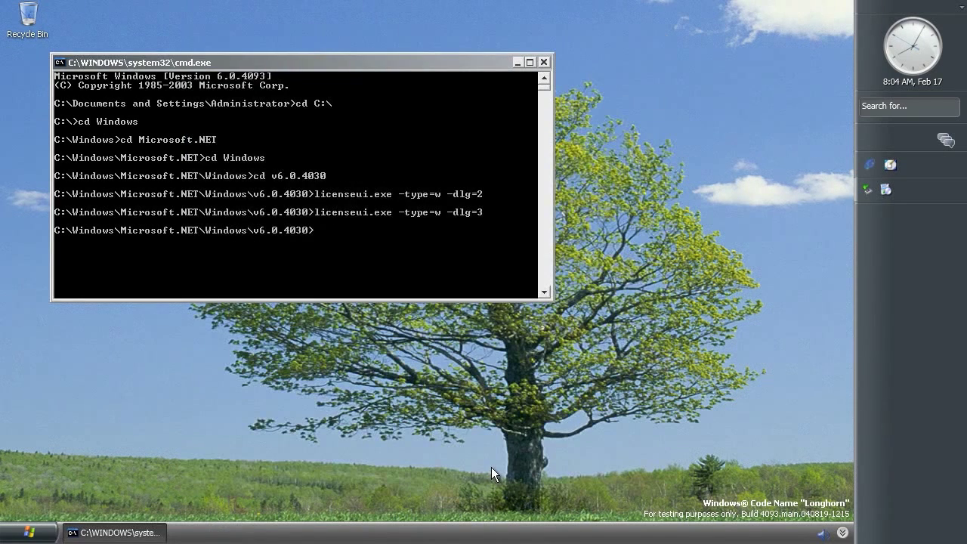
Run licenseui.exe -type=w -dlg=4 to bring up activation dialog 4
{"action": "key", "text": "Up"}
{"action": "key", "text": "BackSpace"}
{"action": "type", "text": "4"}
{"action": "key", "text": "Return"}
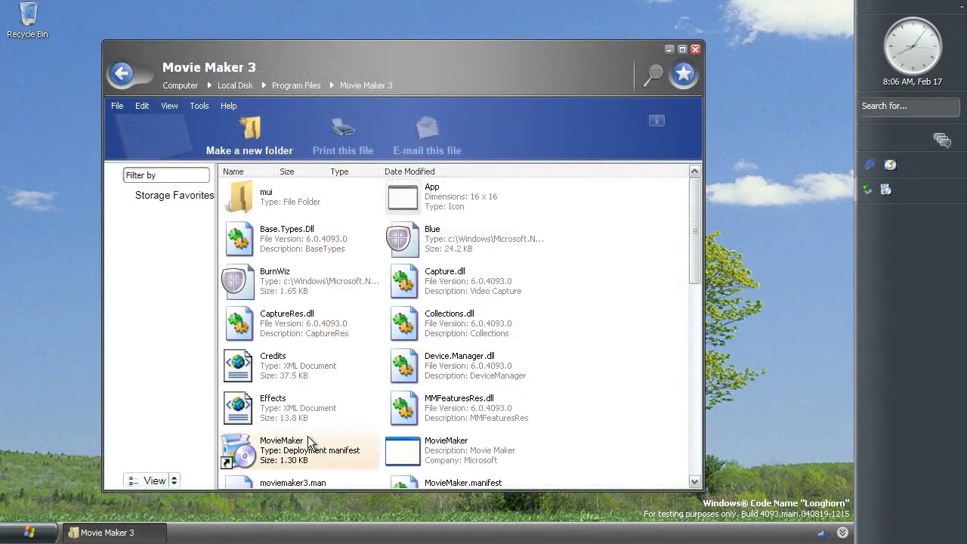
Launch the MovieMaker deployment manifest and allow it to run in Windows Security
{"action": "double_click", "coordinate": [301, 459]}
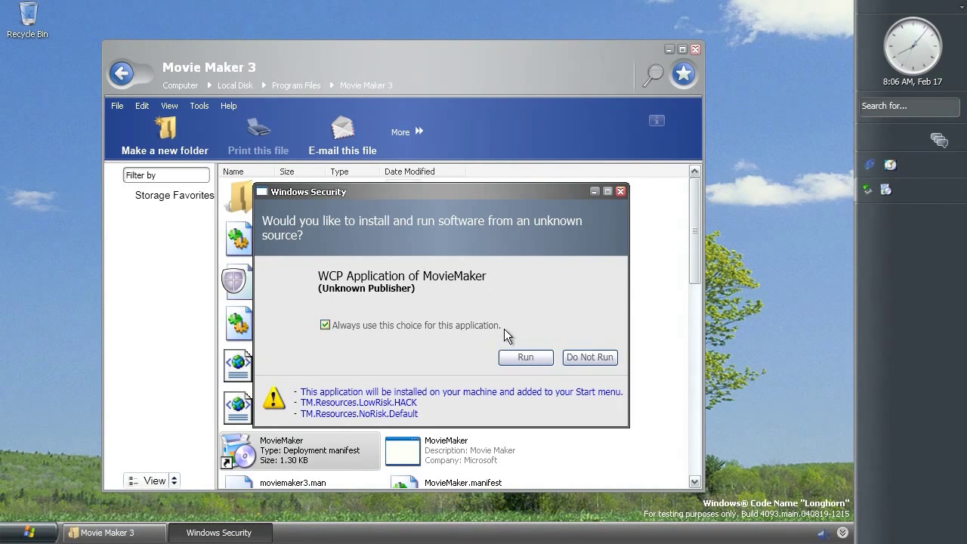
{"action": "left_click", "coordinate": [541, 363]}
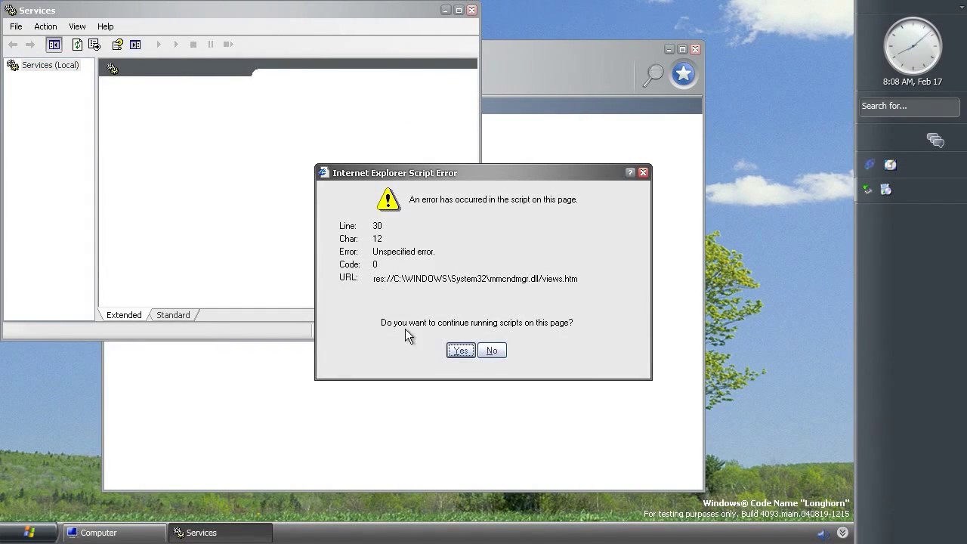
Dismiss the script error, find WinFS Rules in the Standard services view, and start it
{"action": "left_click", "coordinate": [461, 351]}
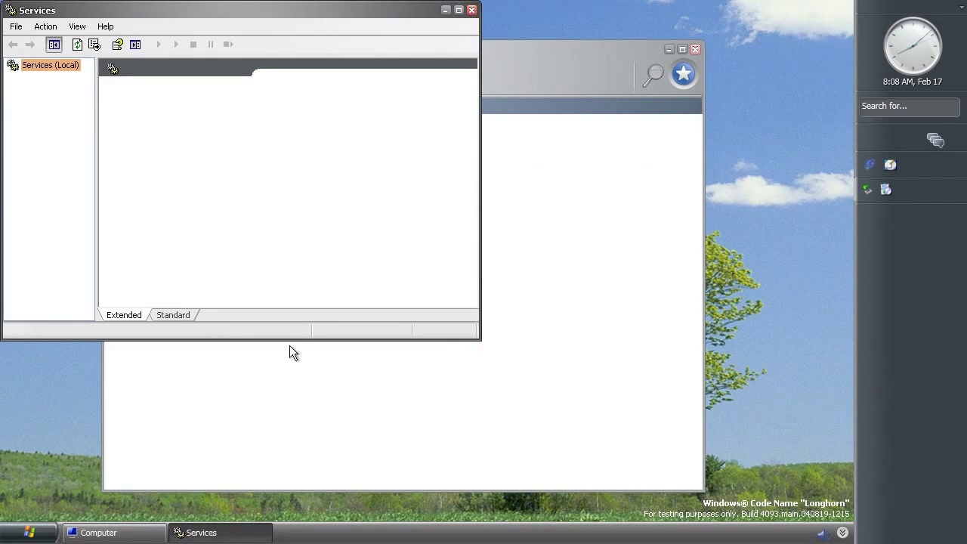
{"action": "left_click", "coordinate": [192, 314]}
{"action": "left_click", "coordinate": [149, 258]}
{"action": "key", "text": "w"}
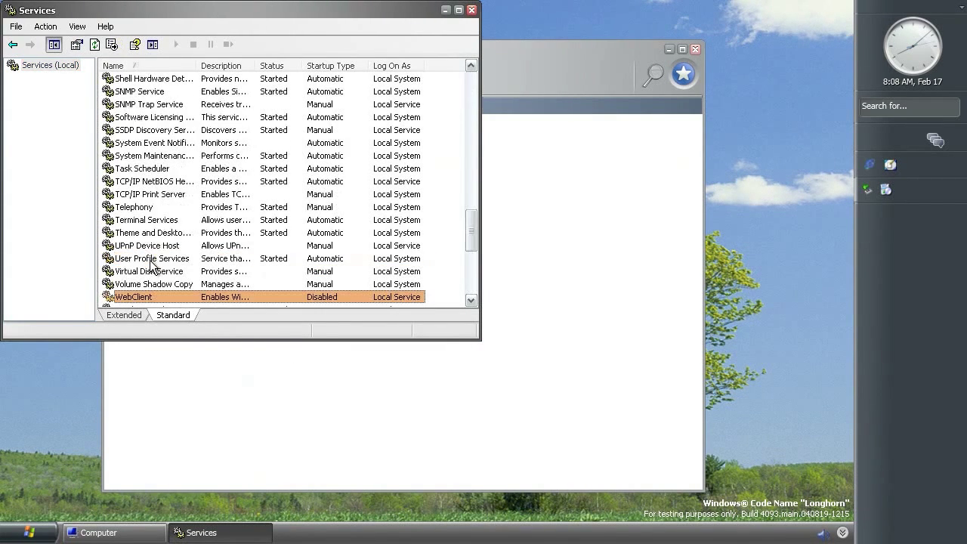
{"action": "scroll", "coordinate": [150, 268], "scroll_direction": "down", "scroll_amount": 3}
{"action": "scroll", "coordinate": [143, 249], "scroll_direction": "down", "scroll_amount": 2}
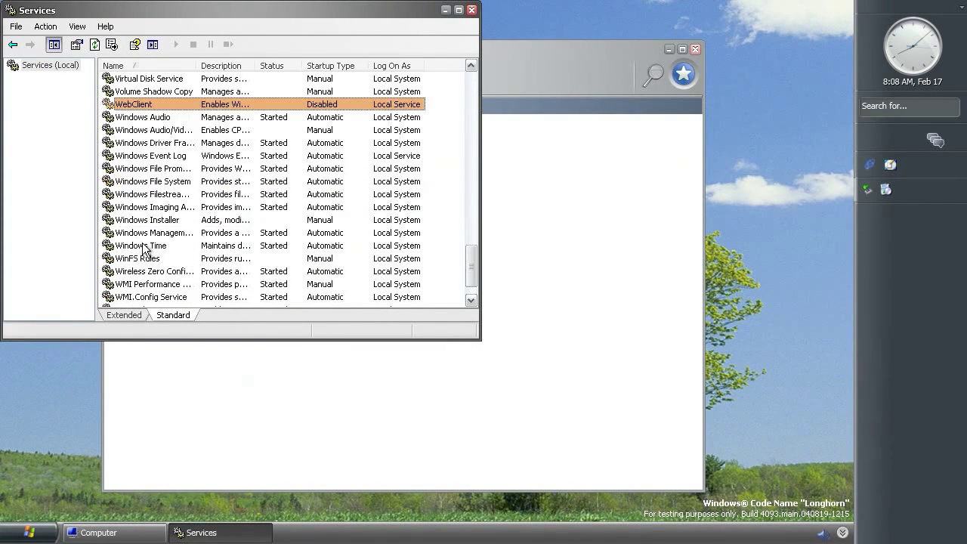
{"action": "right_click", "coordinate": [141, 258]}
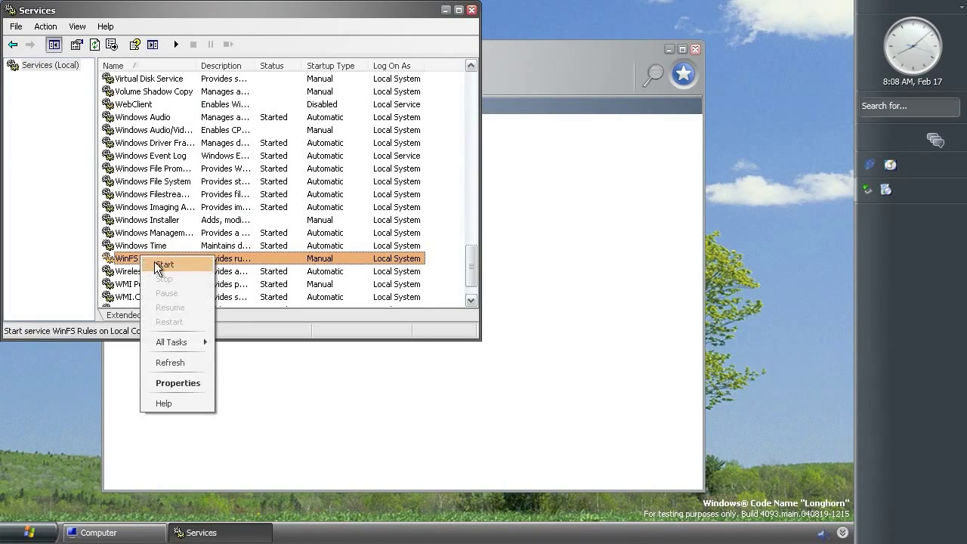
{"action": "left_click", "coordinate": [163, 264]}
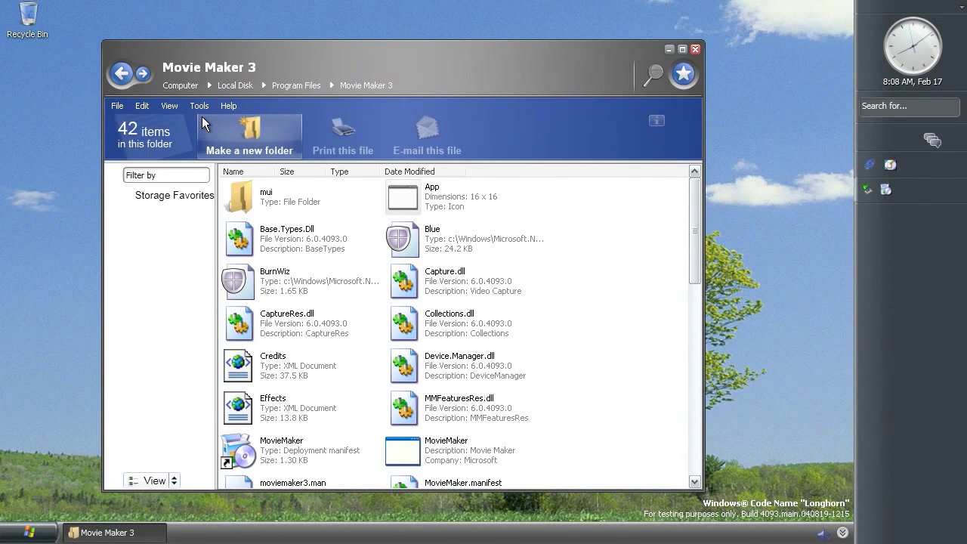
Launch MovieMaker from the Movie Maker 3 folder and ignore the assertion failure
{"action": "left_click", "coordinate": [416, 462]}
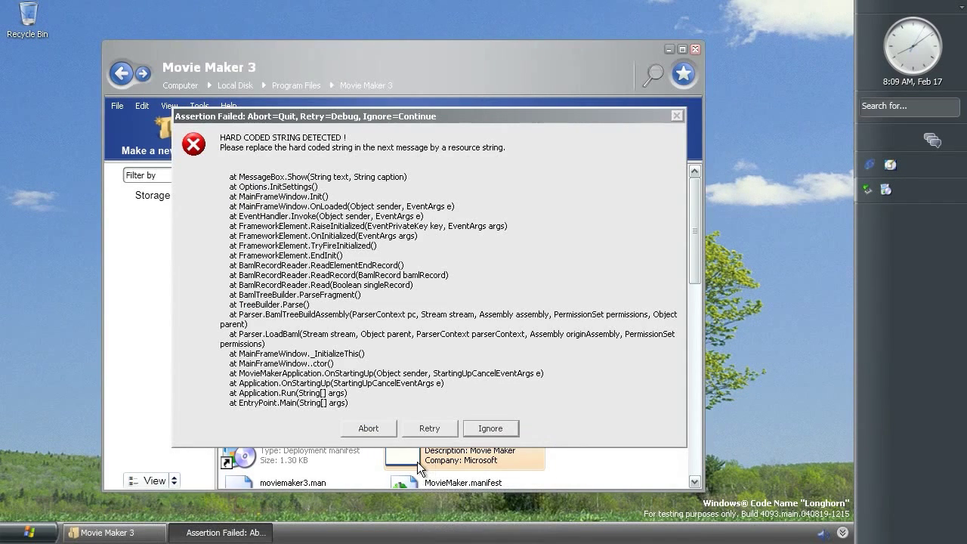
{"action": "left_click", "coordinate": [466, 428]}
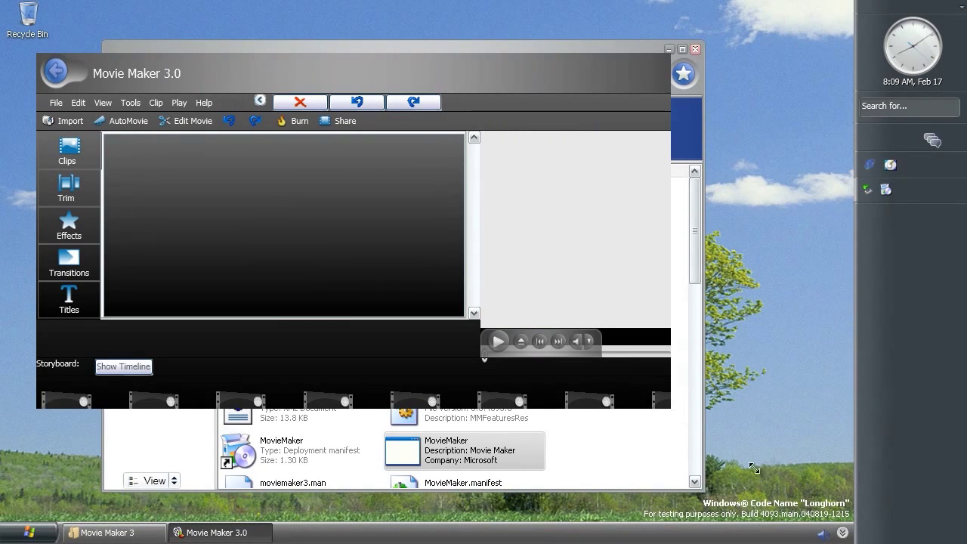
Enlarge the Movie Maker window and try Tools > Options, continuing past the exception
{"action": "left_click_drag", "start_coordinate": [802, 495], "coordinate": [837, 506]}
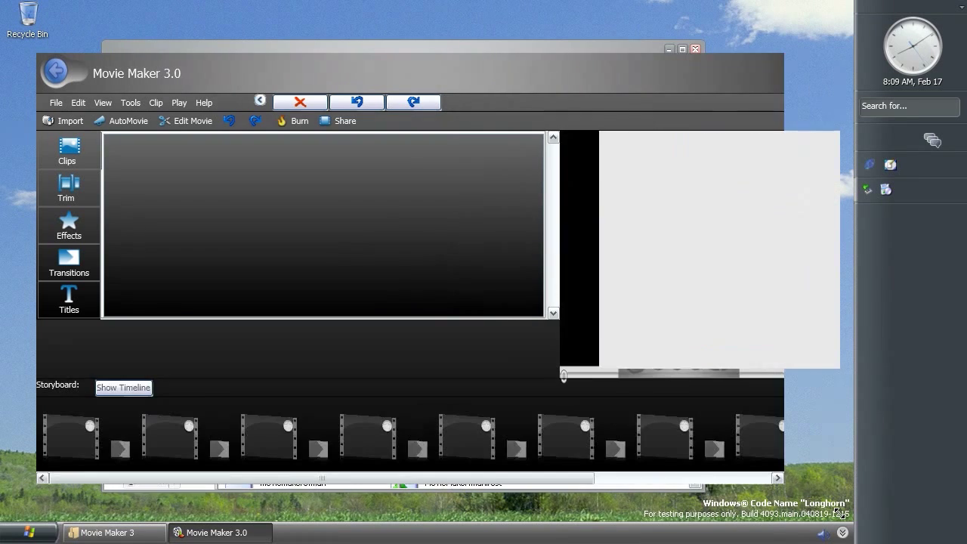
{"action": "left_click", "coordinate": [130, 103]}
{"action": "left_click", "coordinate": [137, 256]}
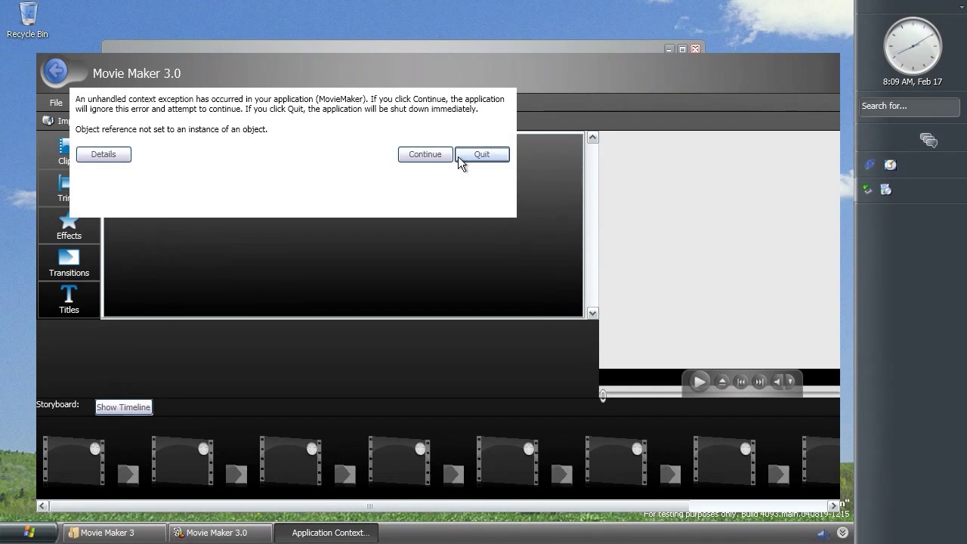
{"action": "left_click", "coordinate": [443, 157]}
Browse the Trim, Effects and Share panels, then show About Windows Movie Maker
{"action": "left_click", "coordinate": [82, 194]}
{"action": "left_click", "coordinate": [70, 229]}
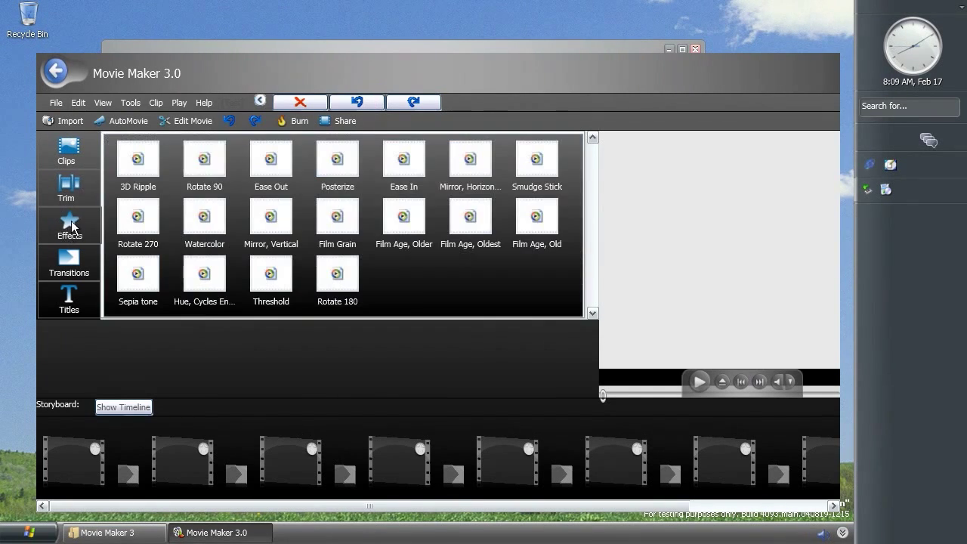
{"action": "left_click", "coordinate": [342, 121]}
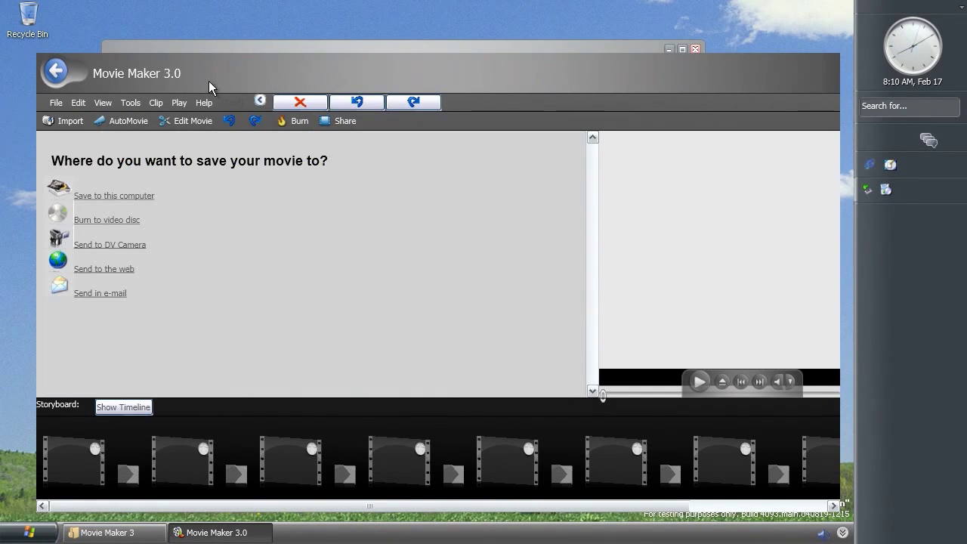
{"action": "left_click", "coordinate": [204, 102]}
{"action": "left_click", "coordinate": [219, 161]}
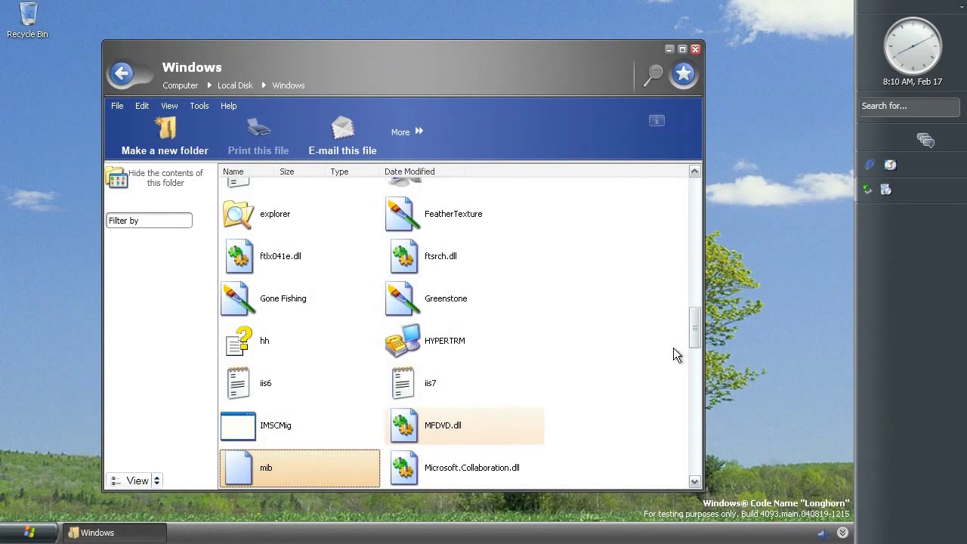
Run MxPlayer from the Windows folder and maximize the Windows Media Player window
{"action": "scroll", "coordinate": [693, 400], "scroll_direction": "down", "scroll_amount": 5}
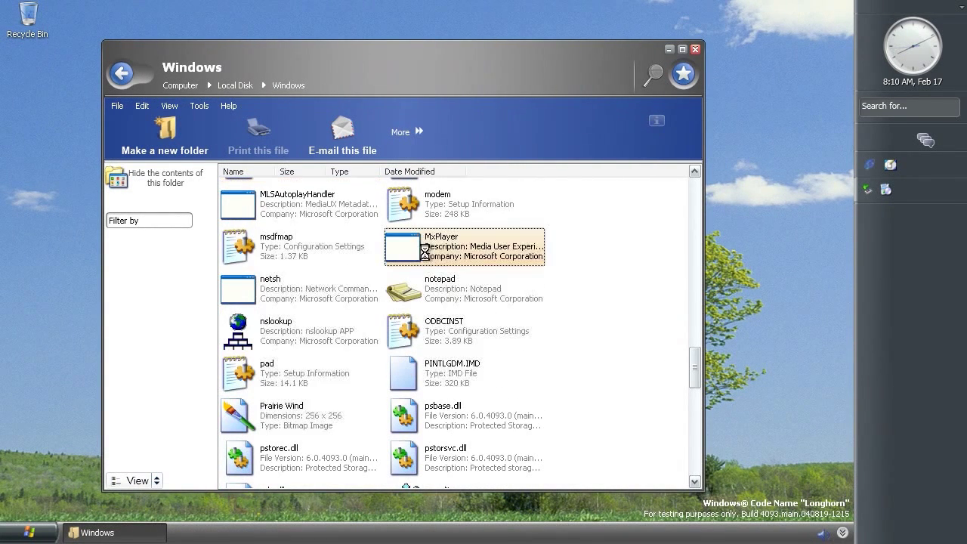
{"action": "mouse_move", "coordinate": [433, 256]}
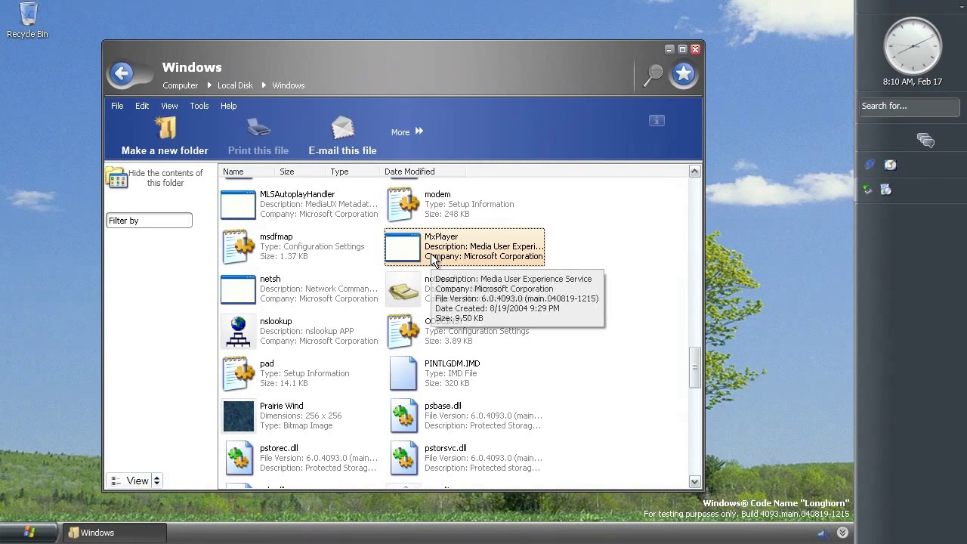
{"action": "key", "text": "Return"}
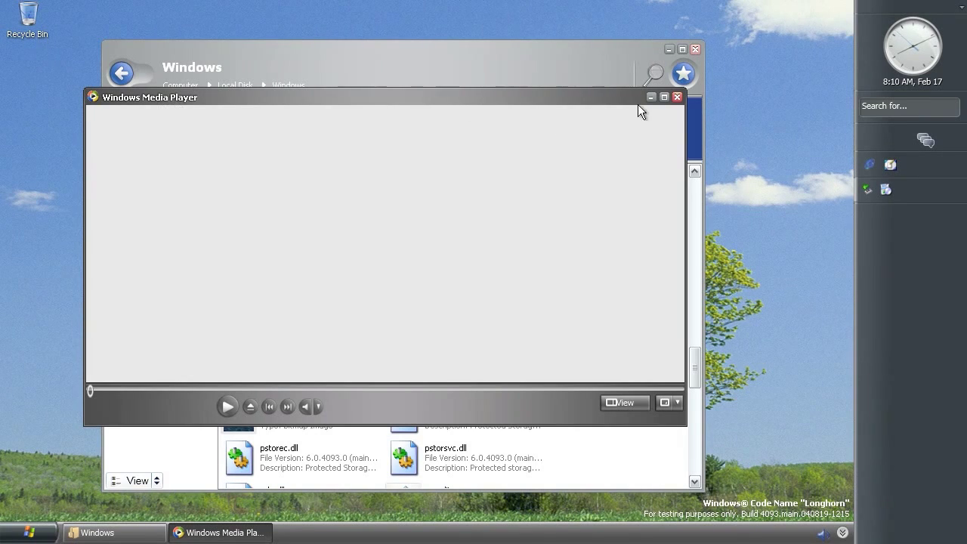
{"action": "left_click", "coordinate": [664, 99]}
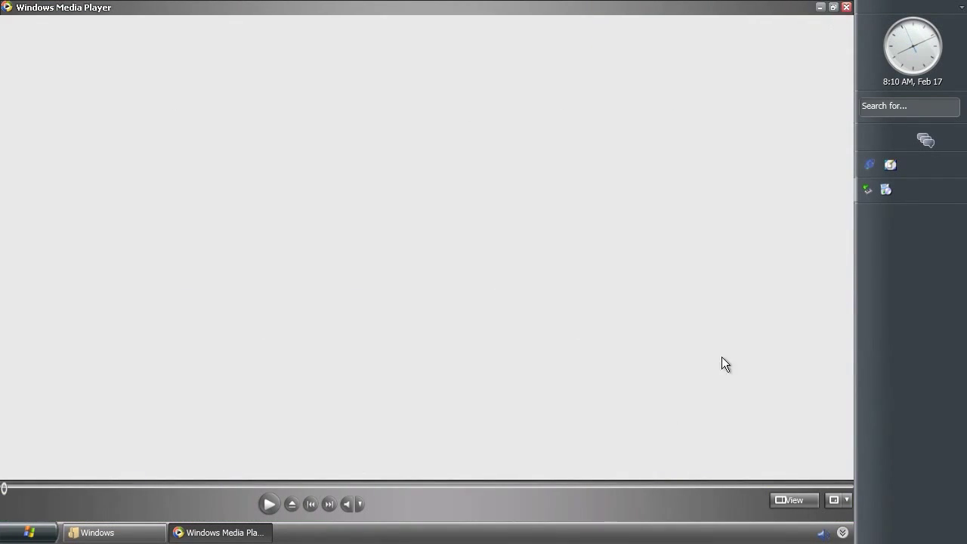
Show the playlist pane and continue past the display-mode error
{"action": "left_click", "coordinate": [793, 500]}
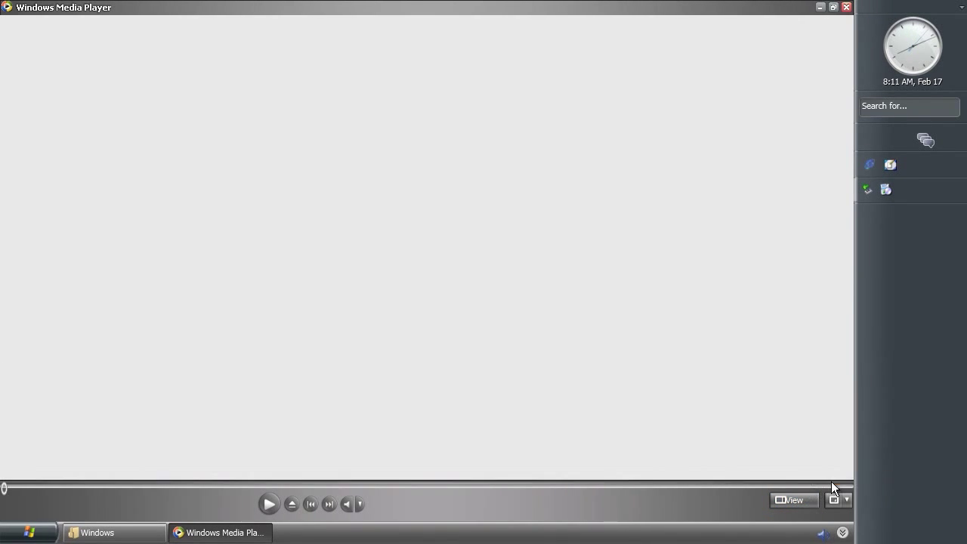
{"action": "left_click", "coordinate": [788, 501]}
{"action": "left_click", "coordinate": [807, 431]}
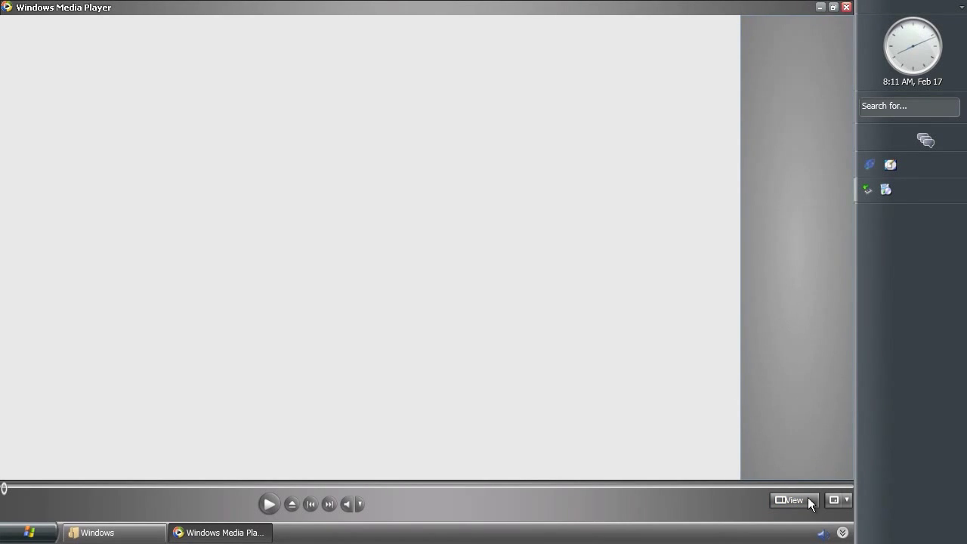
{"action": "left_click", "coordinate": [838, 502]}
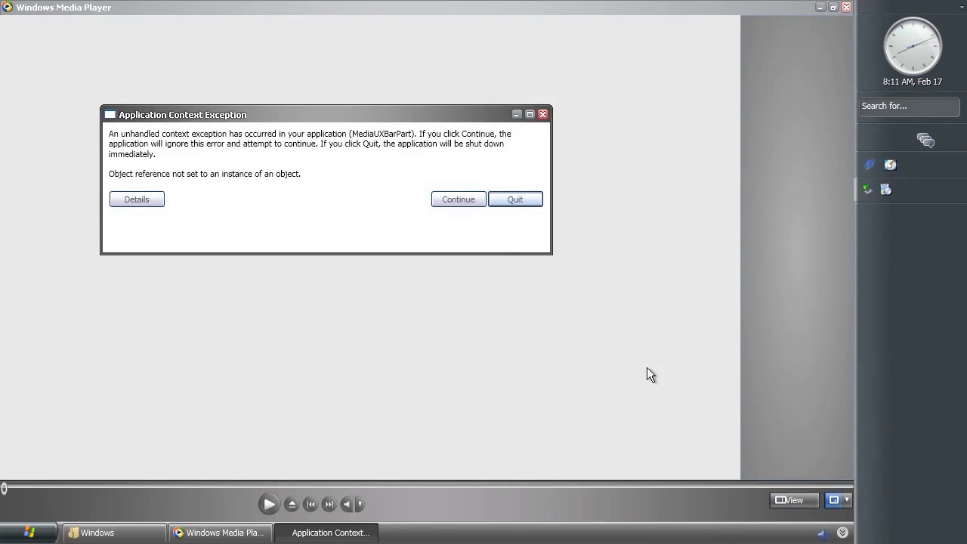
{"action": "left_click", "coordinate": [468, 199]}
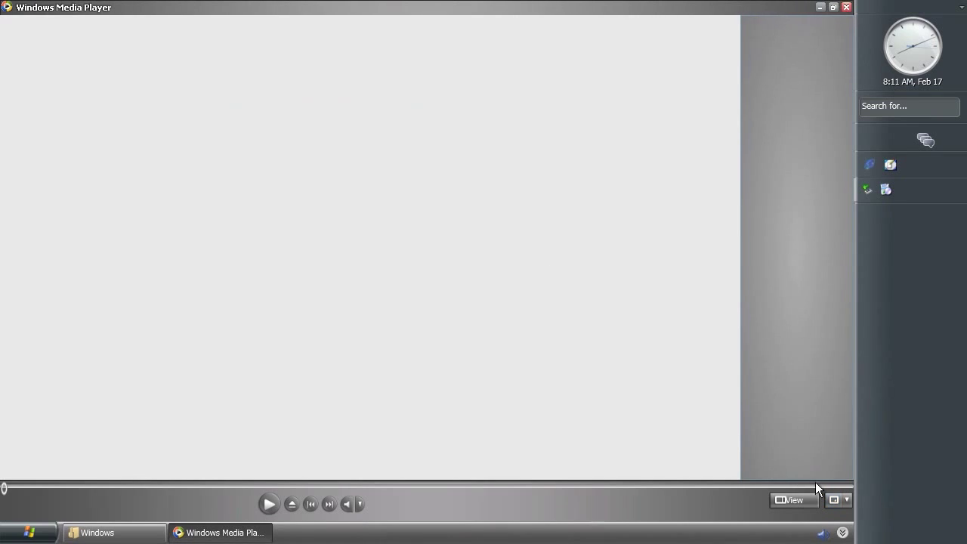
Switch to Corporate mode, set volume to about halfway, and try the sidebar player
{"action": "left_click", "coordinate": [847, 499]}
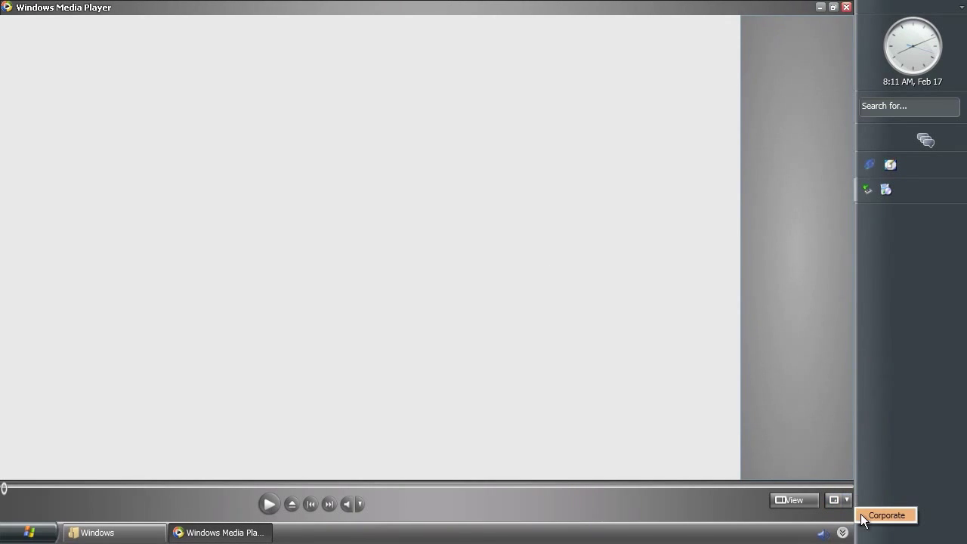
{"action": "left_click", "coordinate": [869, 517]}
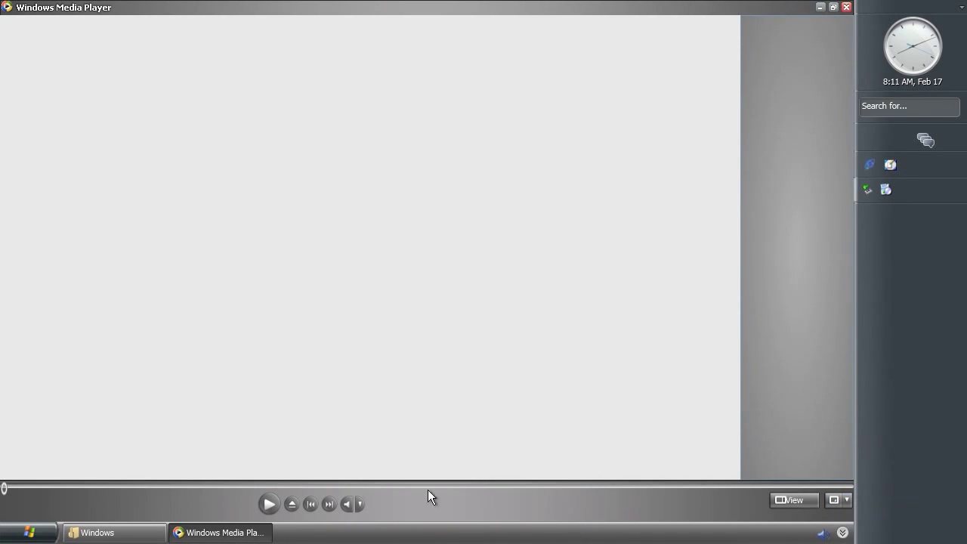
{"action": "left_click", "coordinate": [361, 505]}
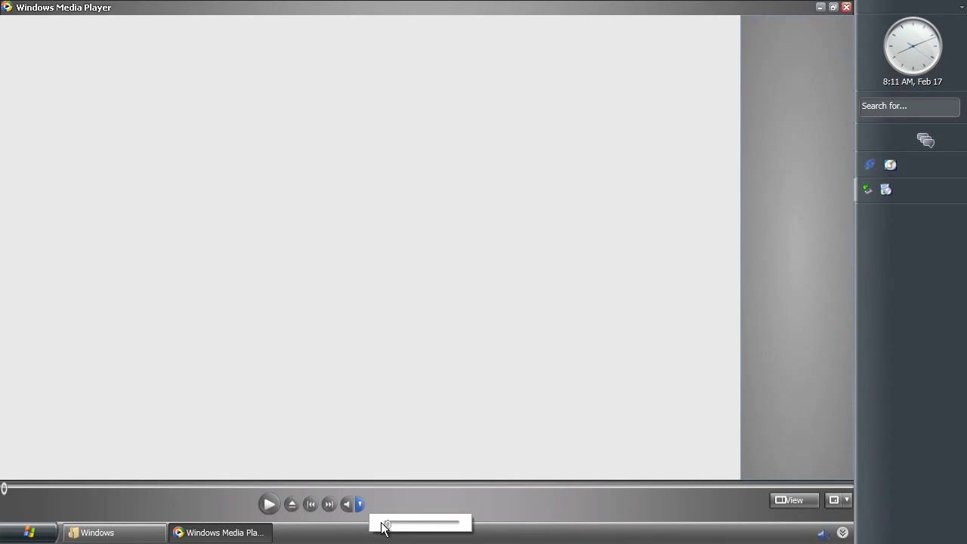
{"action": "left_click", "coordinate": [461, 529]}
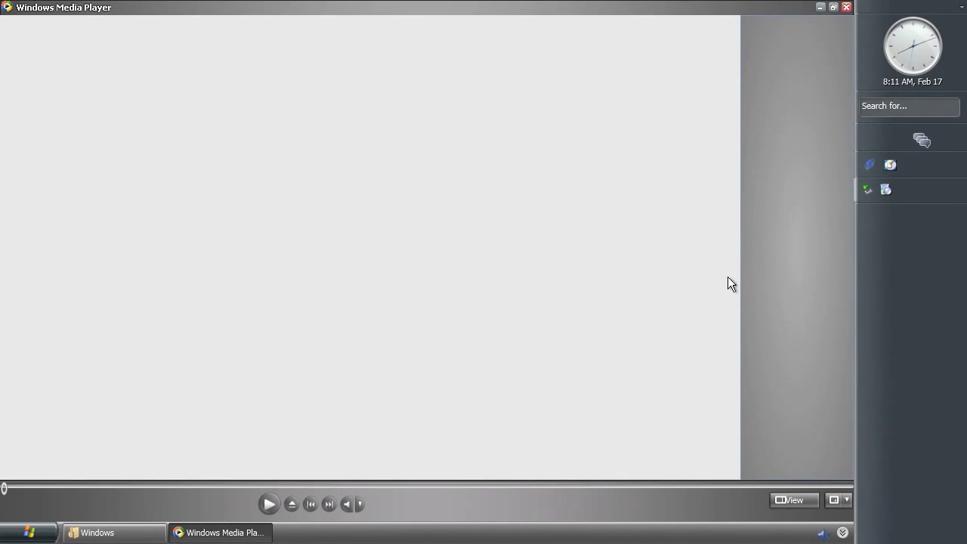
{"action": "right_click", "coordinate": [791, 272]}
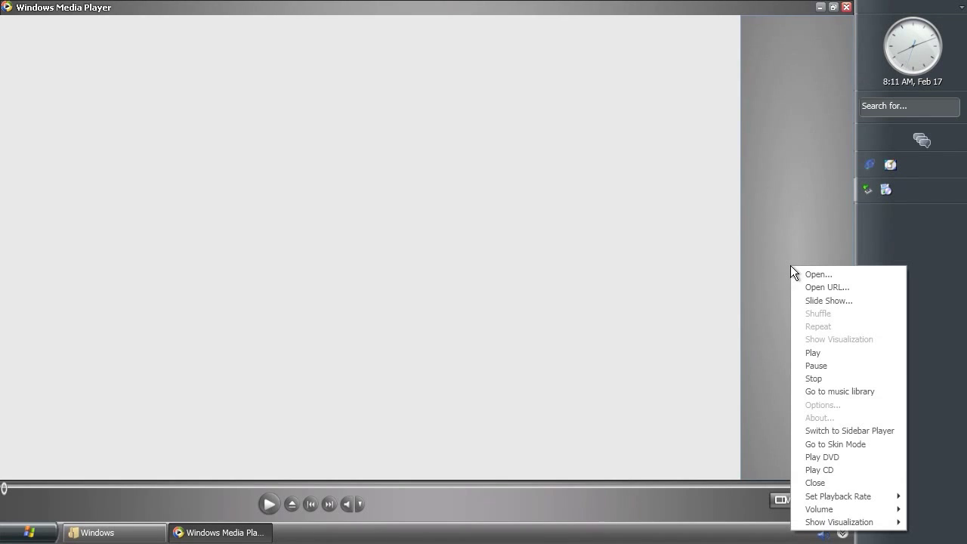
{"action": "left_click", "coordinate": [839, 431]}
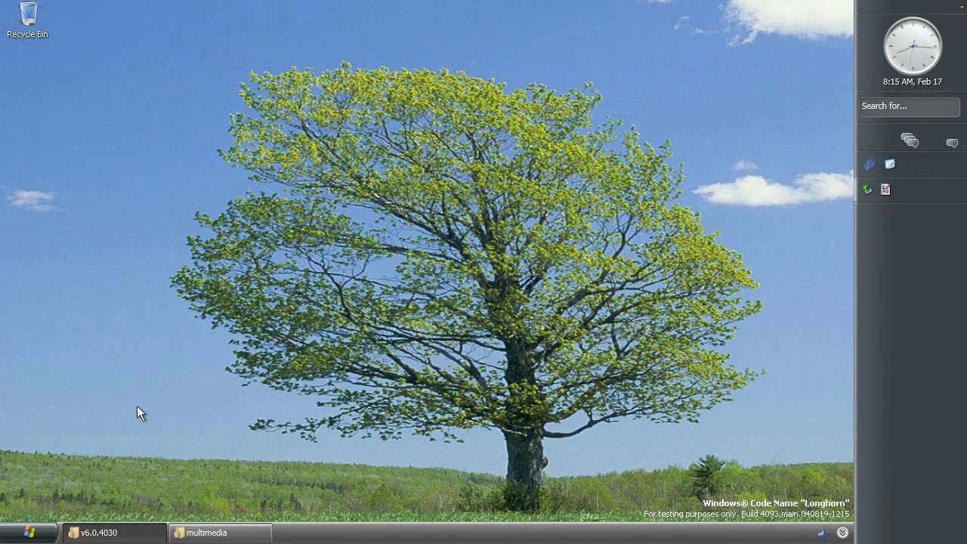
Restore the v6.0.4030 and multimedia folder windows and select the Pages settings file
{"action": "left_click", "coordinate": [119, 536]}
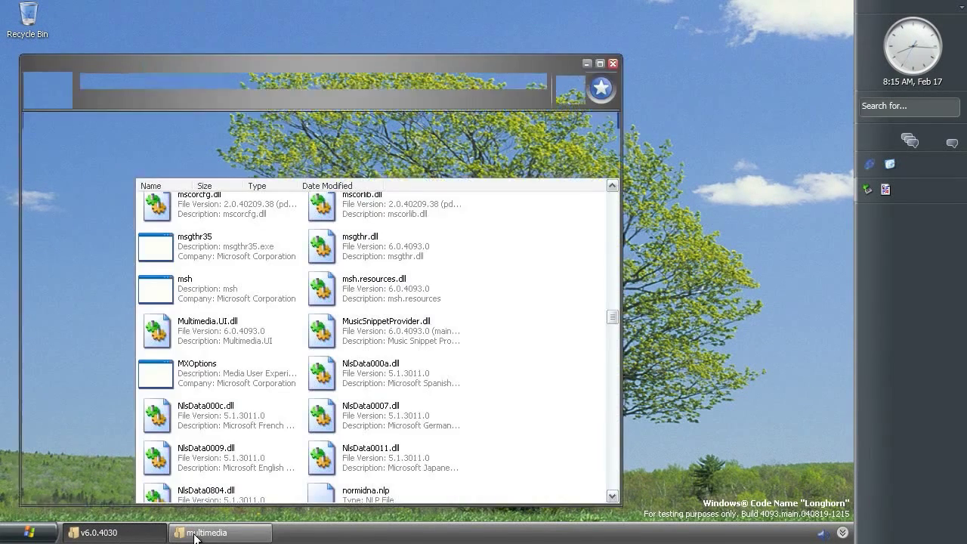
{"action": "mouse_move", "coordinate": [199, 385]}
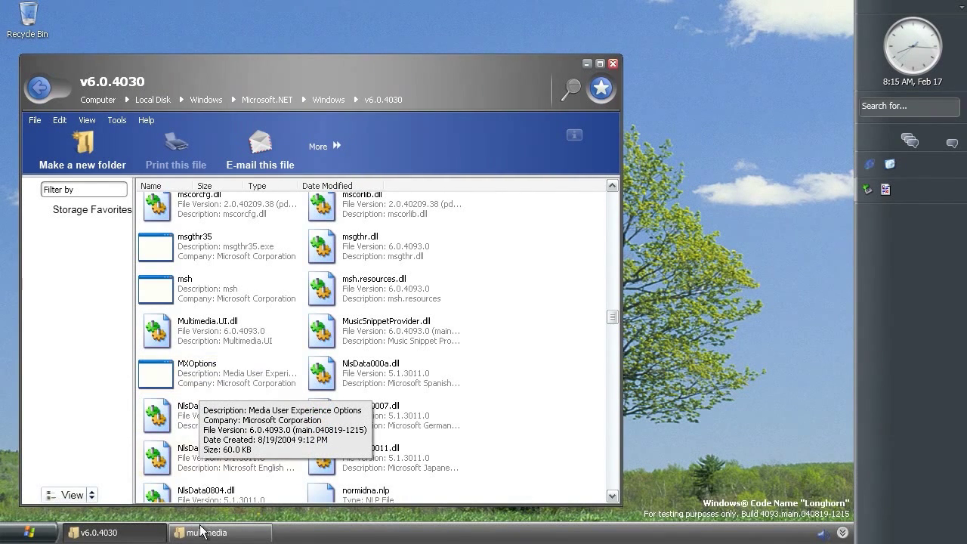
{"action": "left_click", "coordinate": [201, 535]}
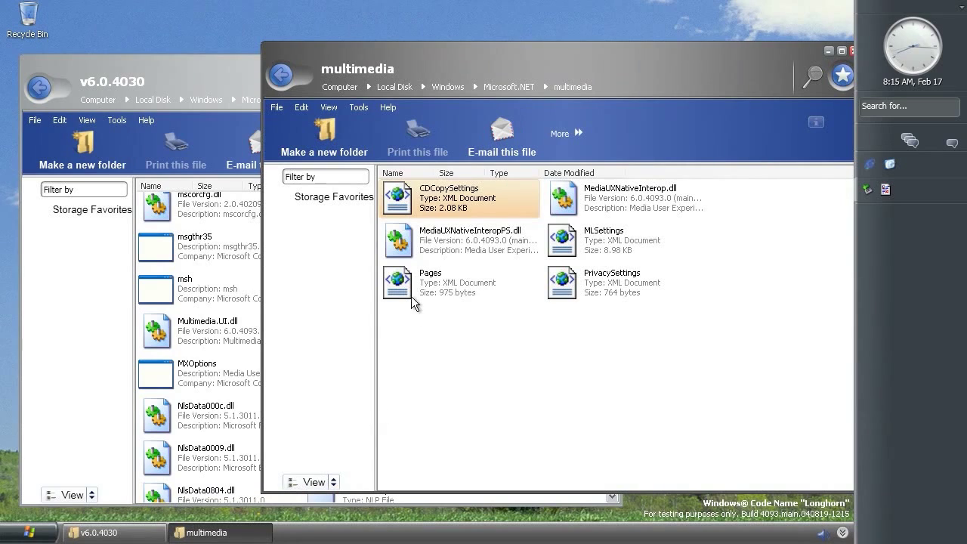
{"action": "left_click", "coordinate": [411, 278]}
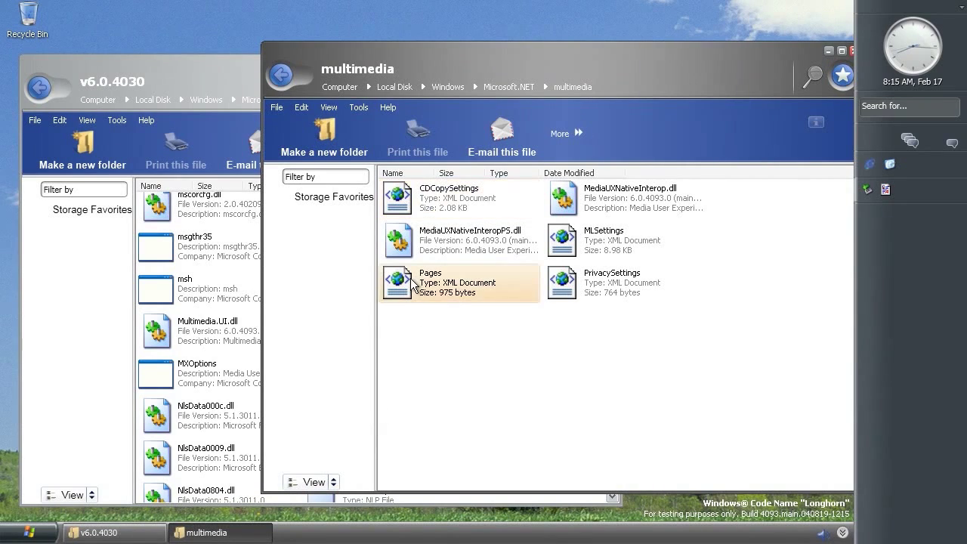
Open Pages with MXOptions and toggle CD Copy sound, copy protection and variable-bitrate options
{"action": "left_click_drag", "start_coordinate": [322, 310], "coordinate": [171, 372]}
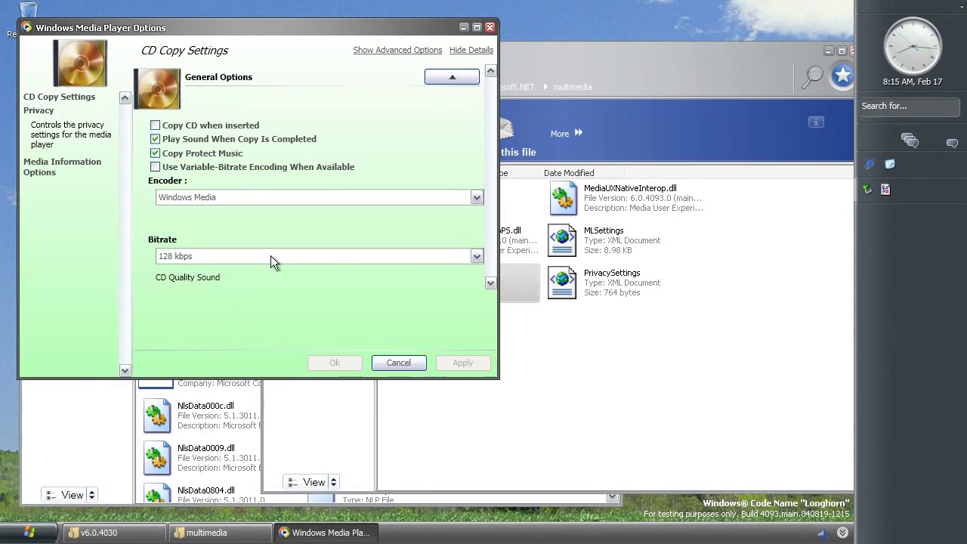
{"action": "left_click_drag", "start_coordinate": [320, 29], "coordinate": [421, 95]}
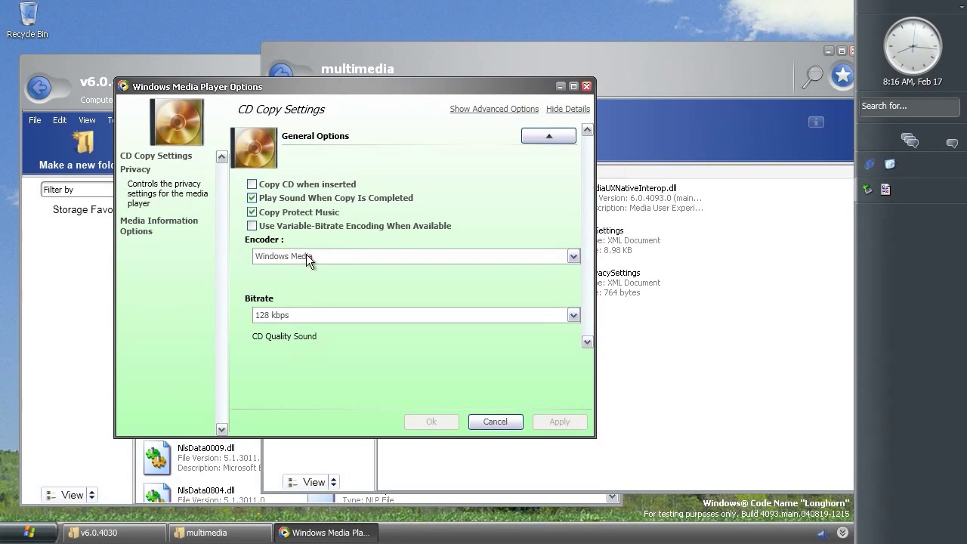
{"action": "left_click", "coordinate": [268, 198]}
{"action": "left_click", "coordinate": [269, 212]}
{"action": "left_click", "coordinate": [269, 226]}
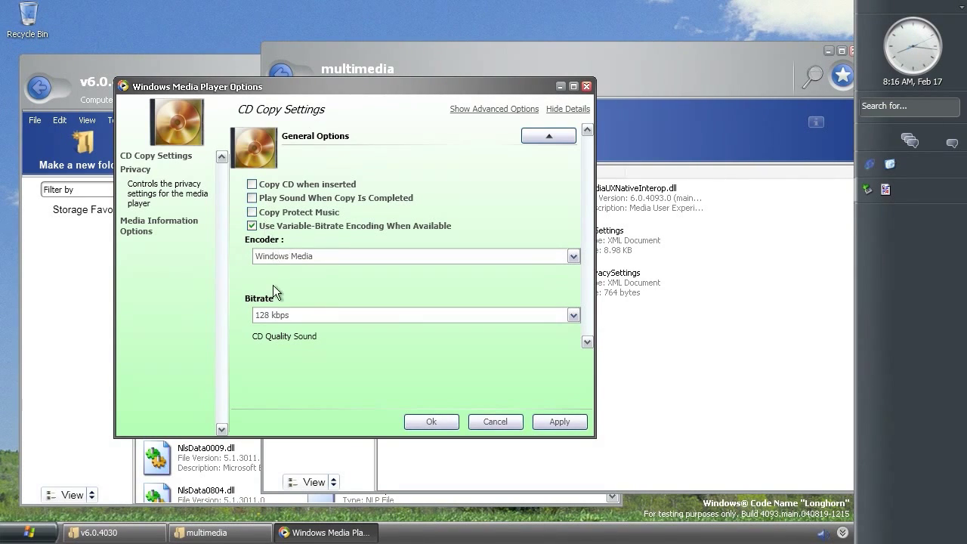
{"action": "left_click", "coordinate": [473, 113]}
{"action": "left_click", "coordinate": [474, 114]}
{"action": "left_click", "coordinate": [532, 136]}
{"action": "left_click", "coordinate": [533, 136]}
View the Media Information and Privacy settings, then cancel the Options dialog
{"action": "left_click", "coordinate": [143, 239]}
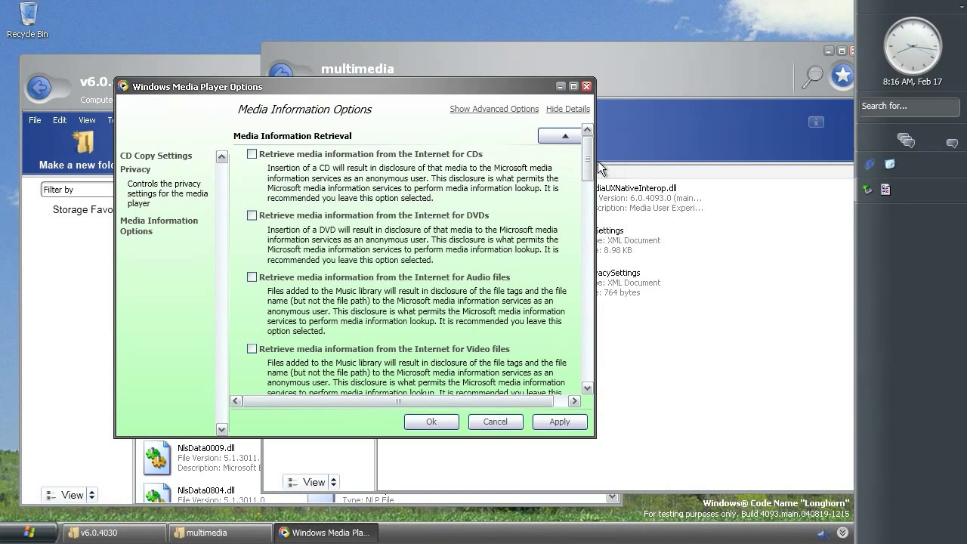
{"action": "left_click_drag", "start_coordinate": [588, 205], "coordinate": [588, 379]}
{"action": "scroll", "coordinate": [423, 287], "scroll_direction": "up", "scroll_amount": 10}
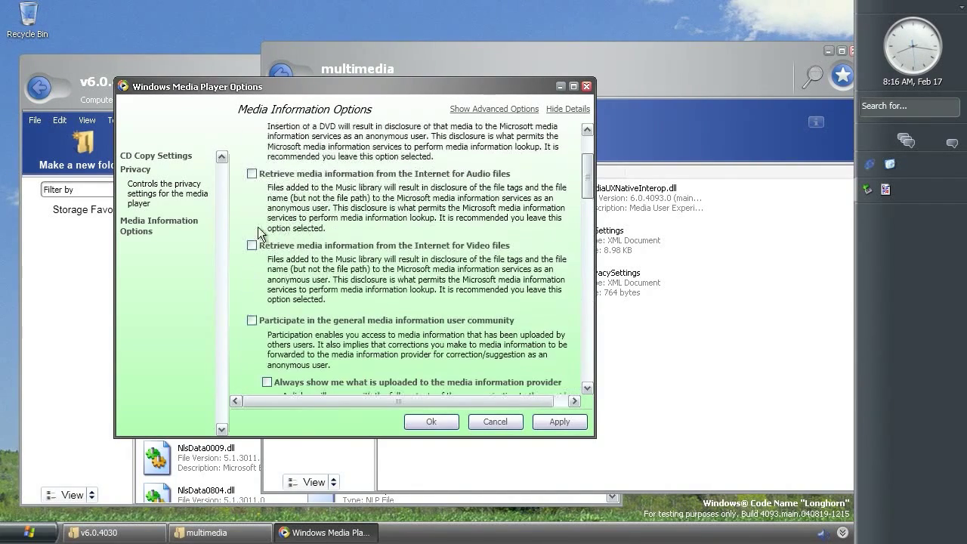
{"action": "left_click", "coordinate": [136, 170]}
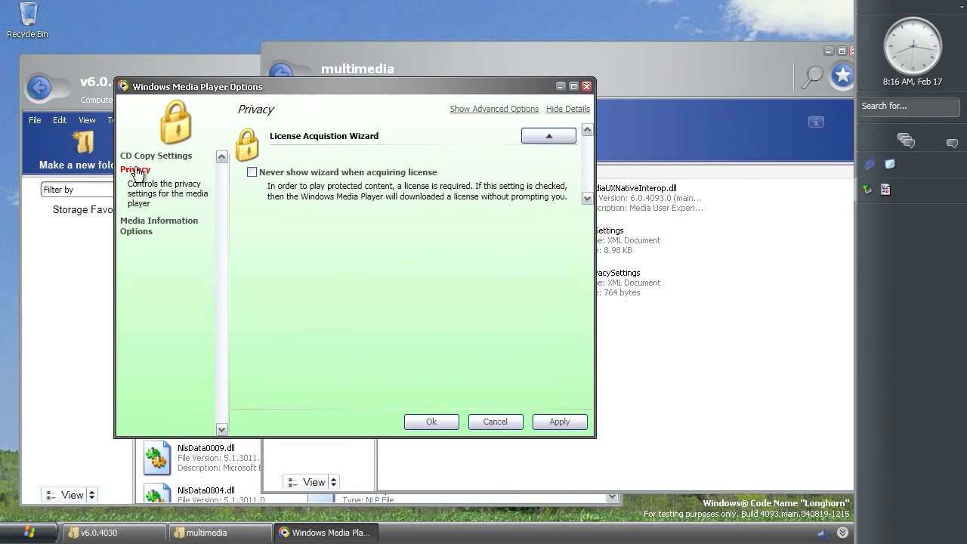
{"action": "left_click", "coordinate": [481, 424]}
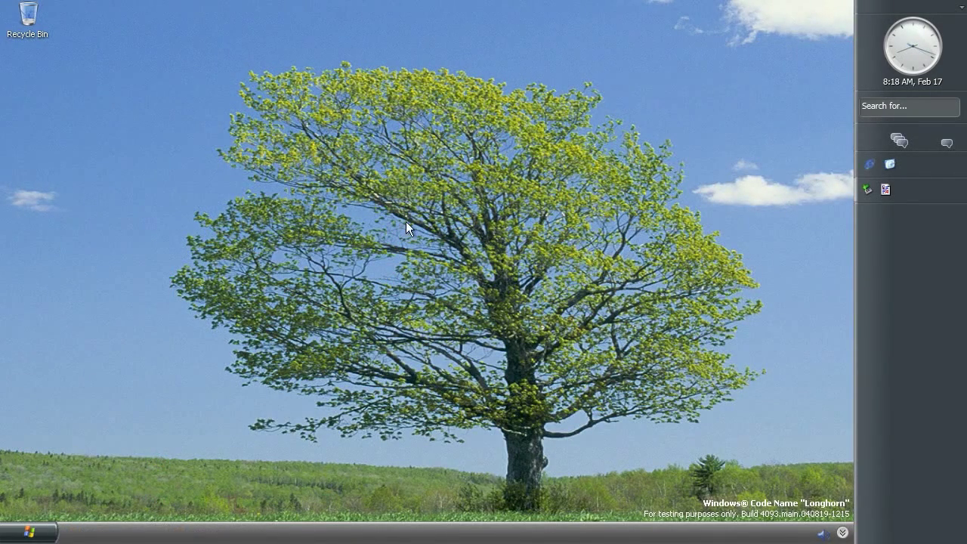
Put the computer to sleep with Start > Shut down > Sleep Now
{"action": "left_click", "coordinate": [30, 532]}
{"action": "left_click", "coordinate": [242, 506]}
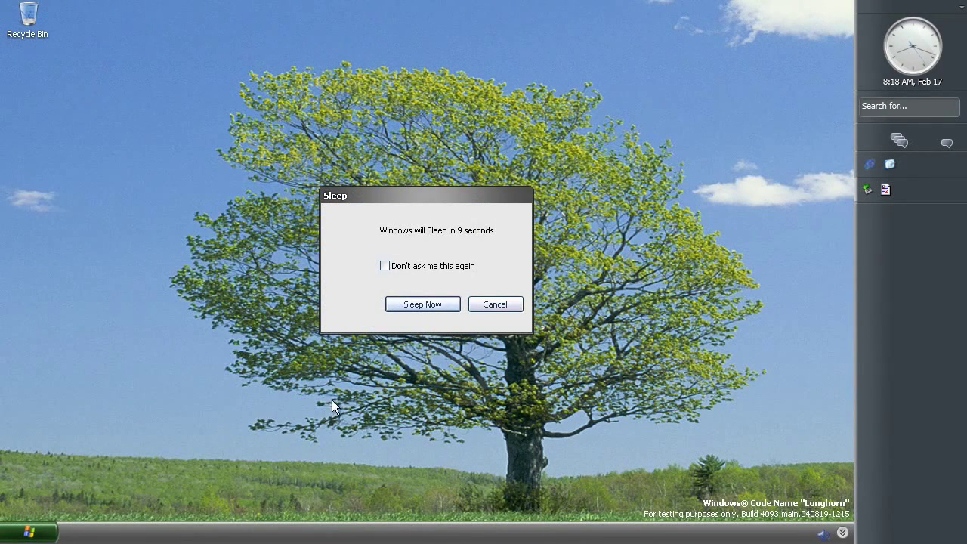
{"action": "left_click", "coordinate": [398, 304]}
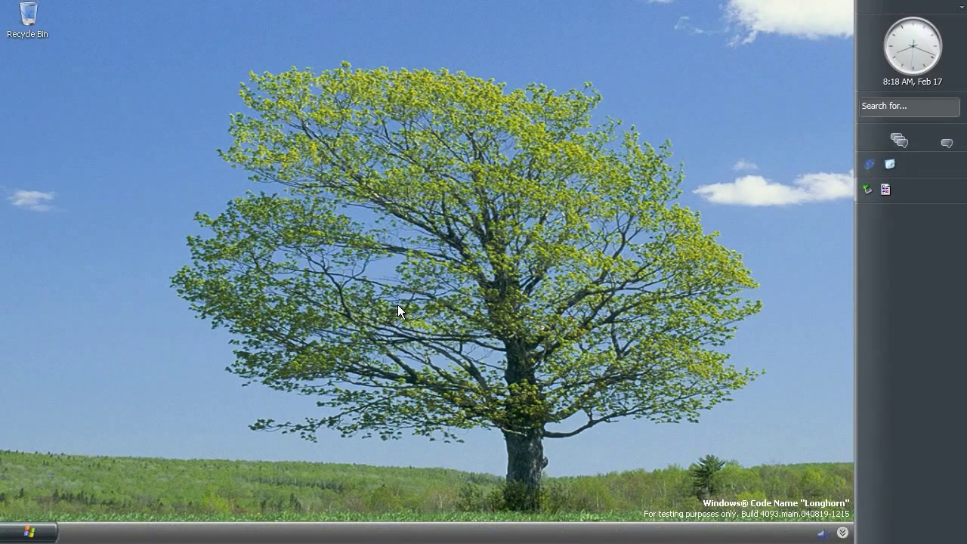